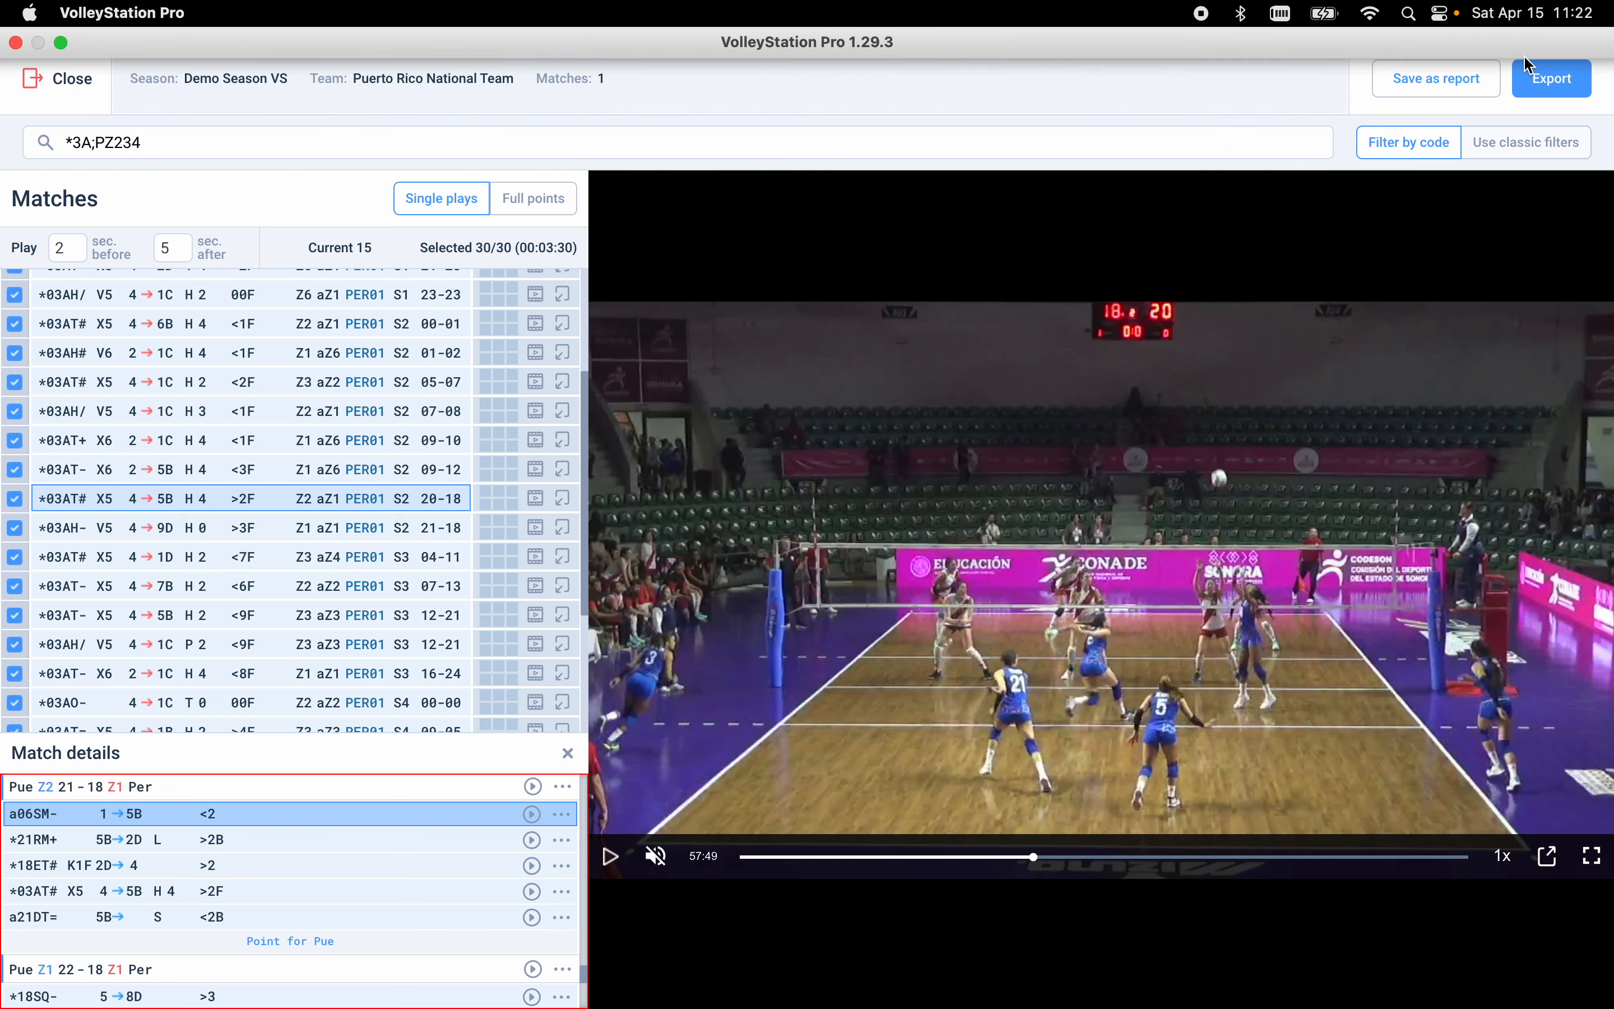
- Open a new tab and view the match list of the season OUA-MID-SEASON-2022
click(1503, 24)
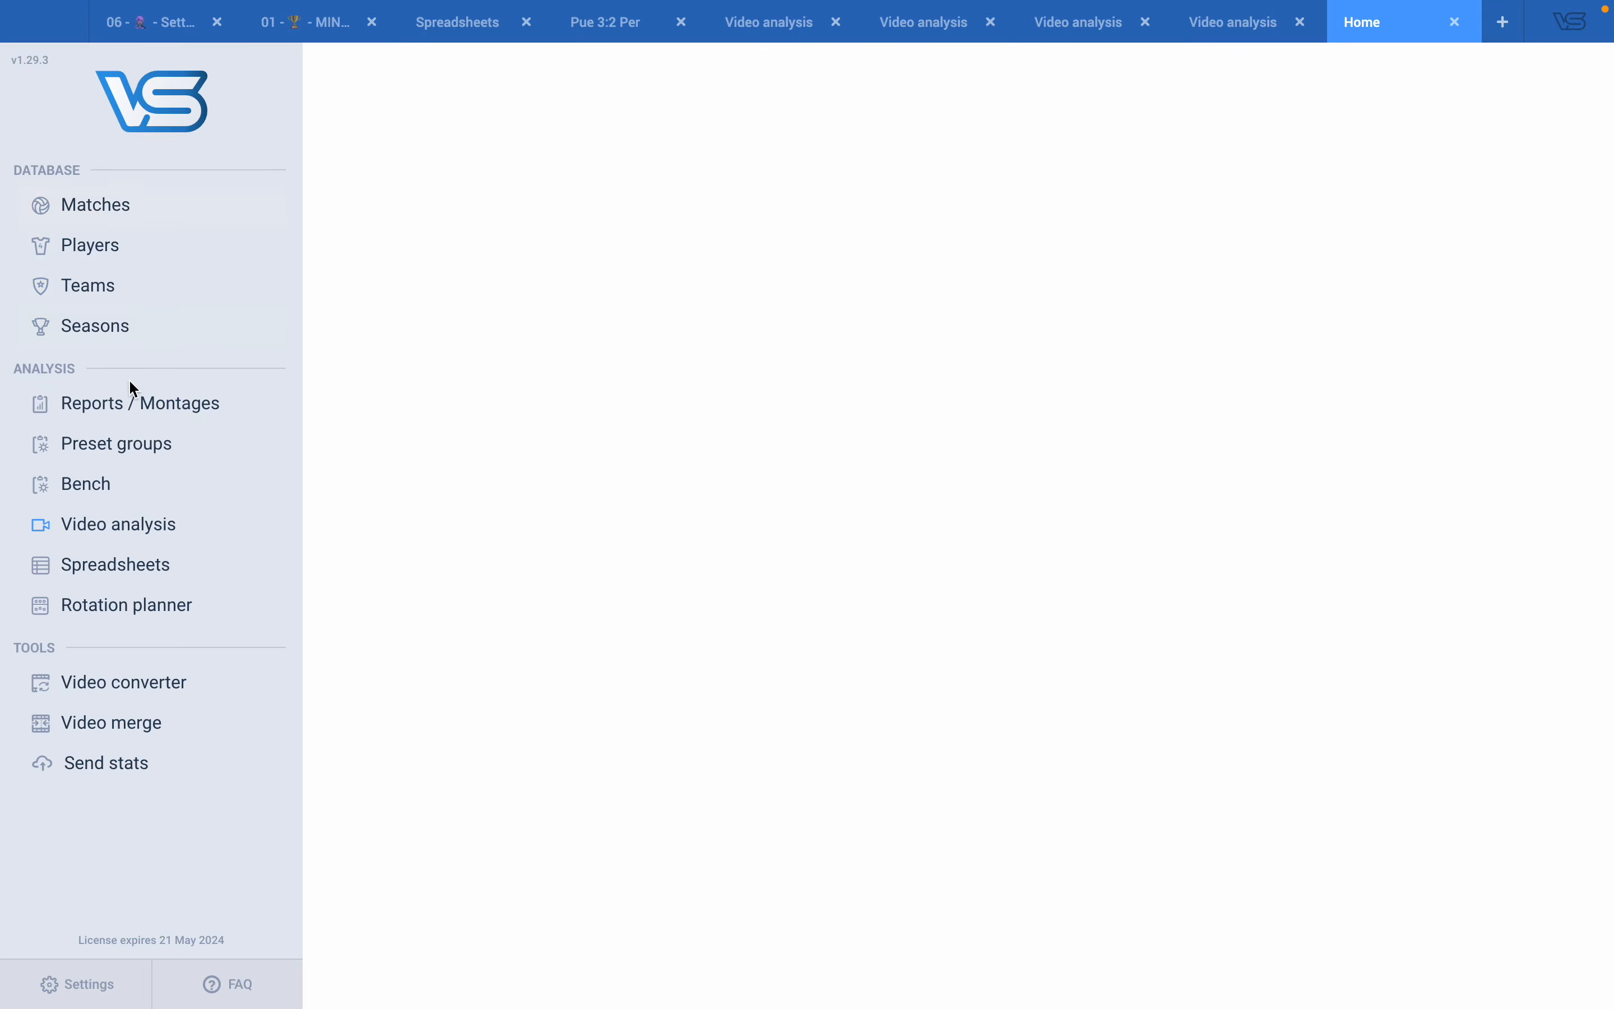
click(96, 327)
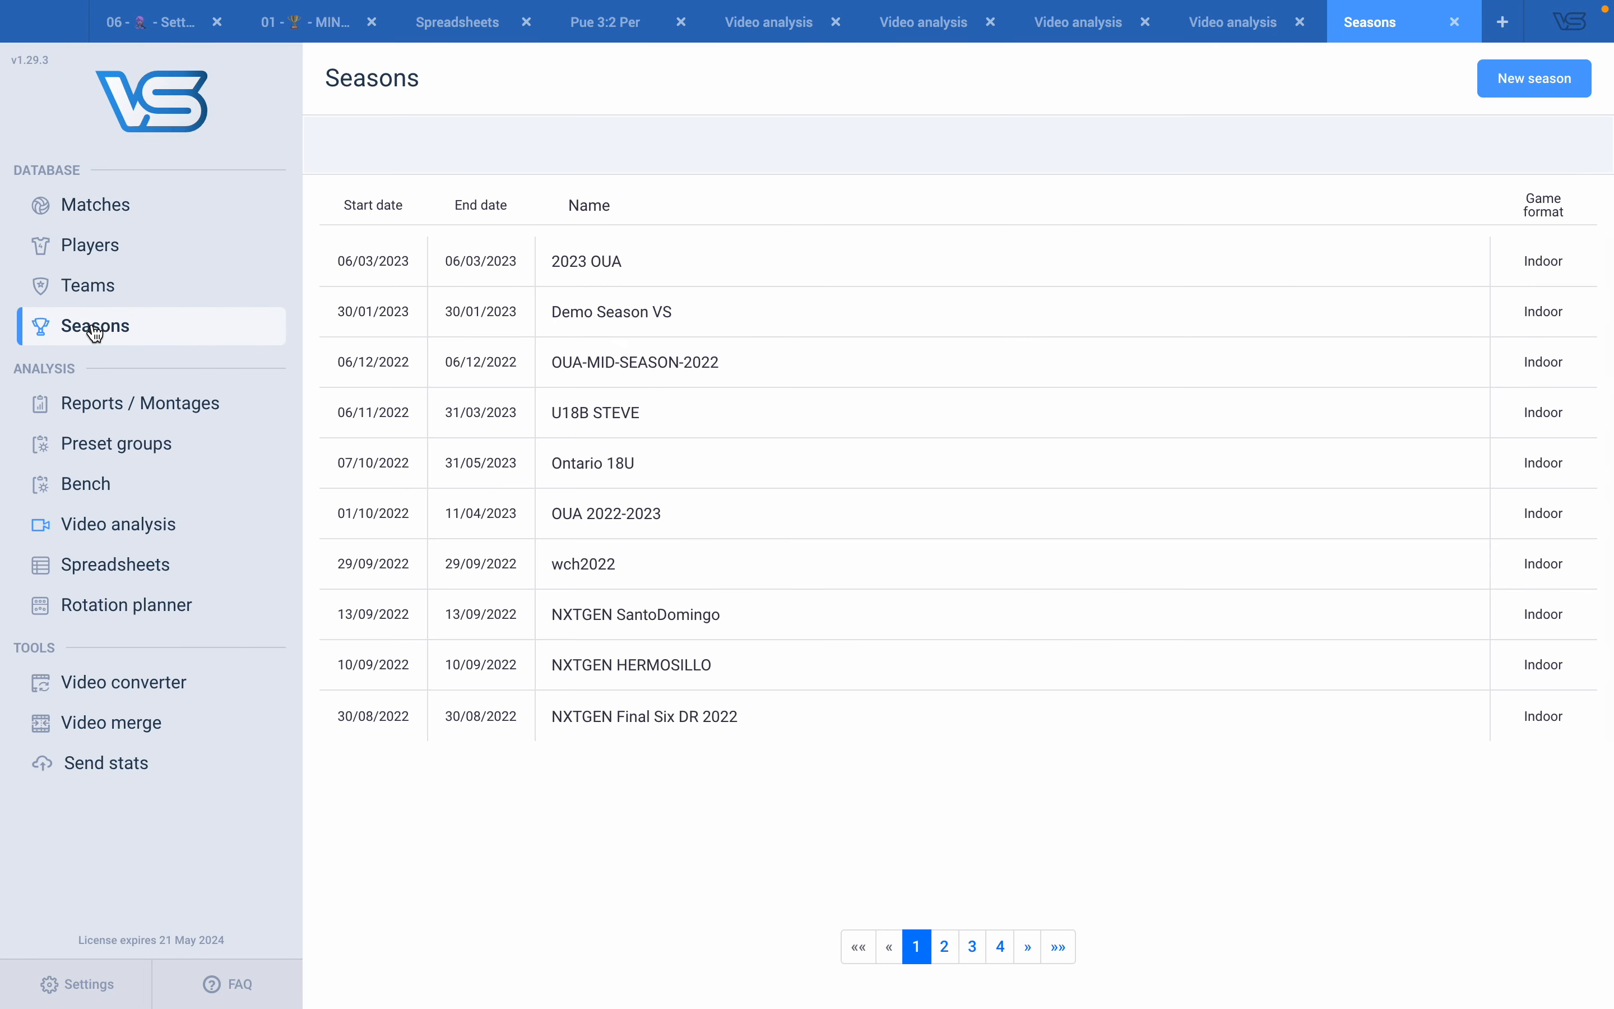
click(630, 371)
click(60, 202)
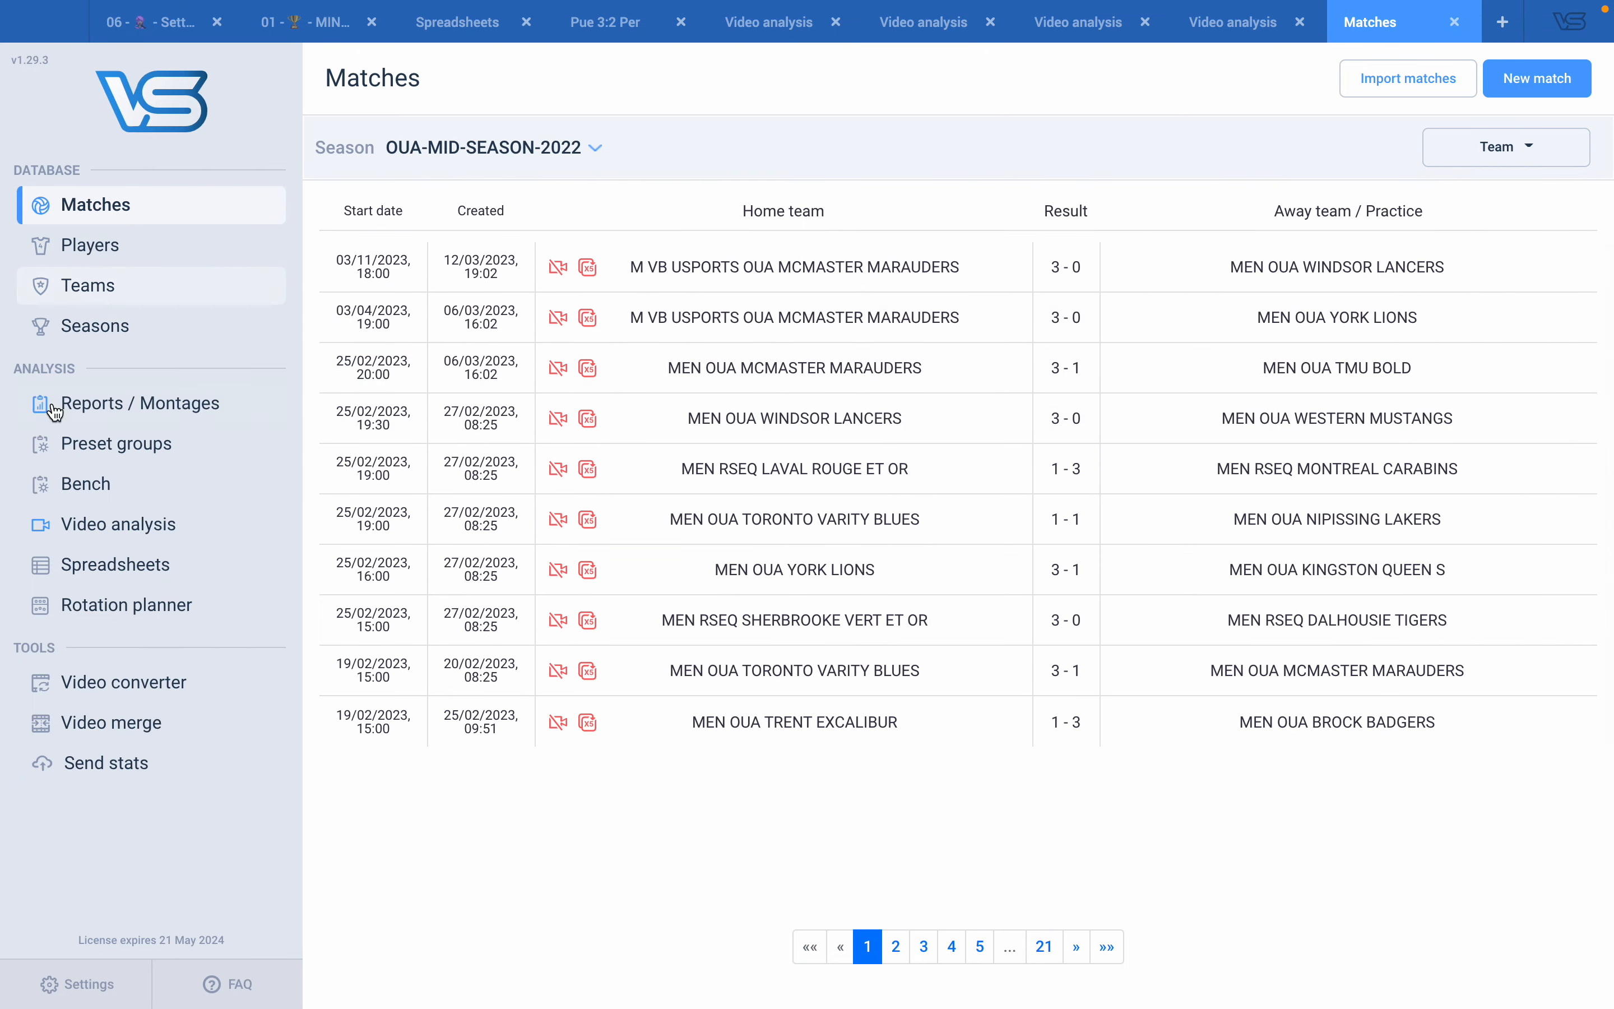
- Search the spreadsheets for "line" and open the Lineup sheet of "04 - 1 - Serving & Lineup"
click(119, 564)
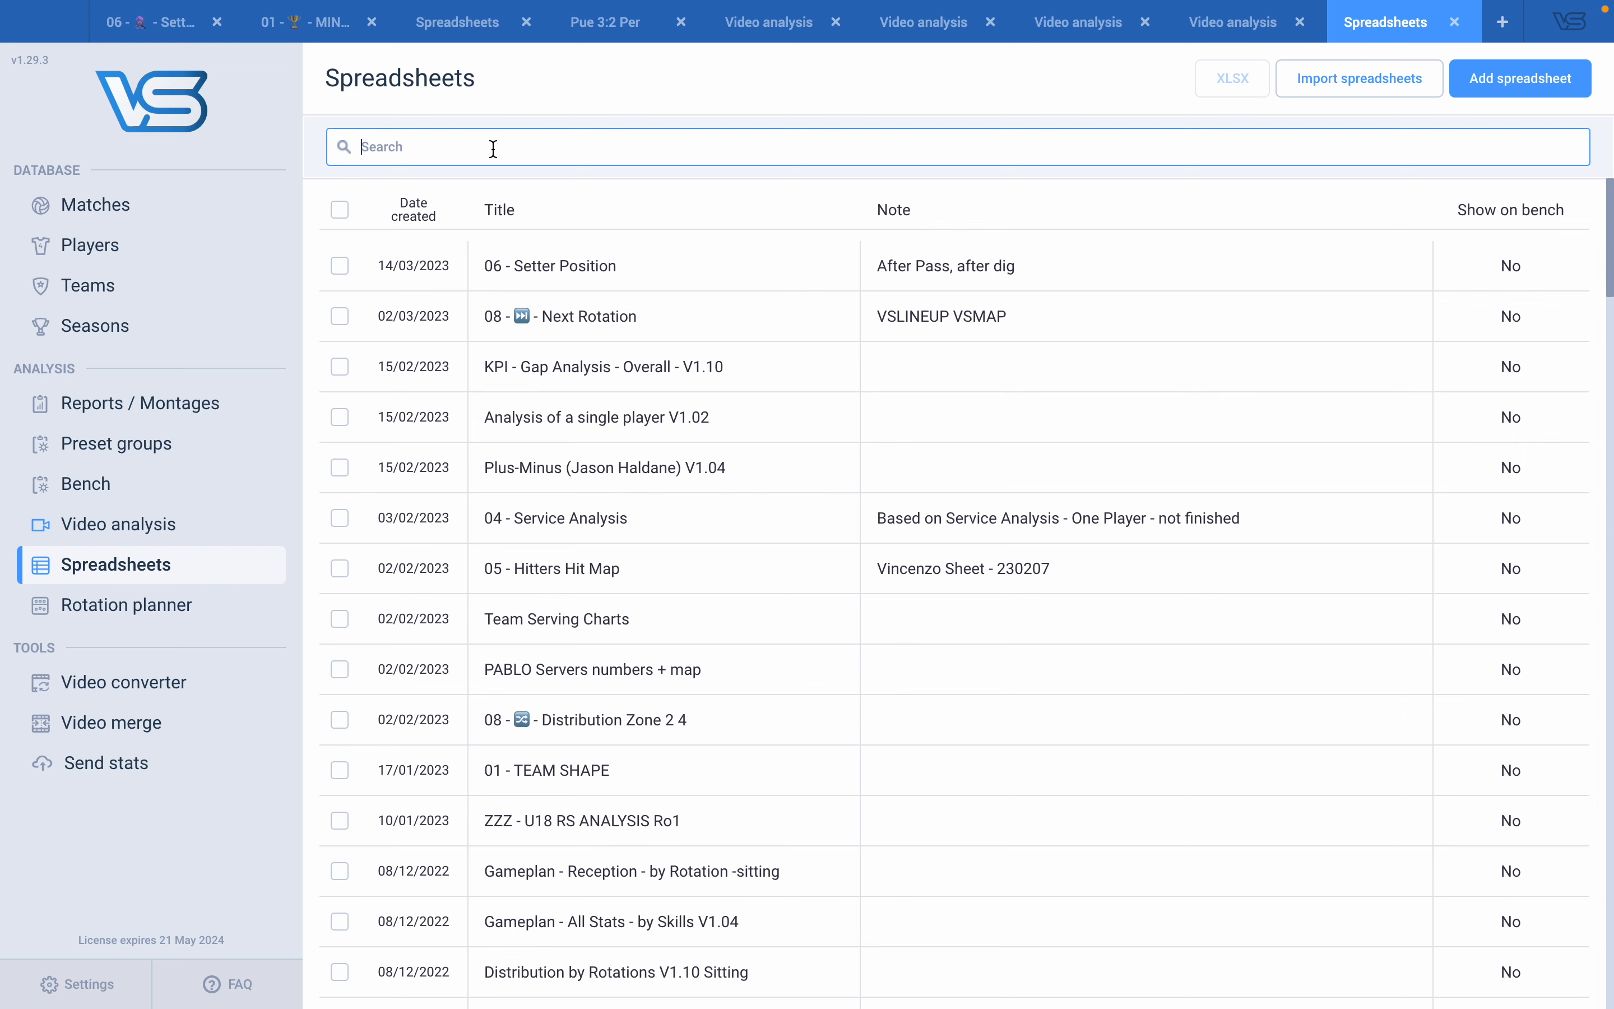
text(line)
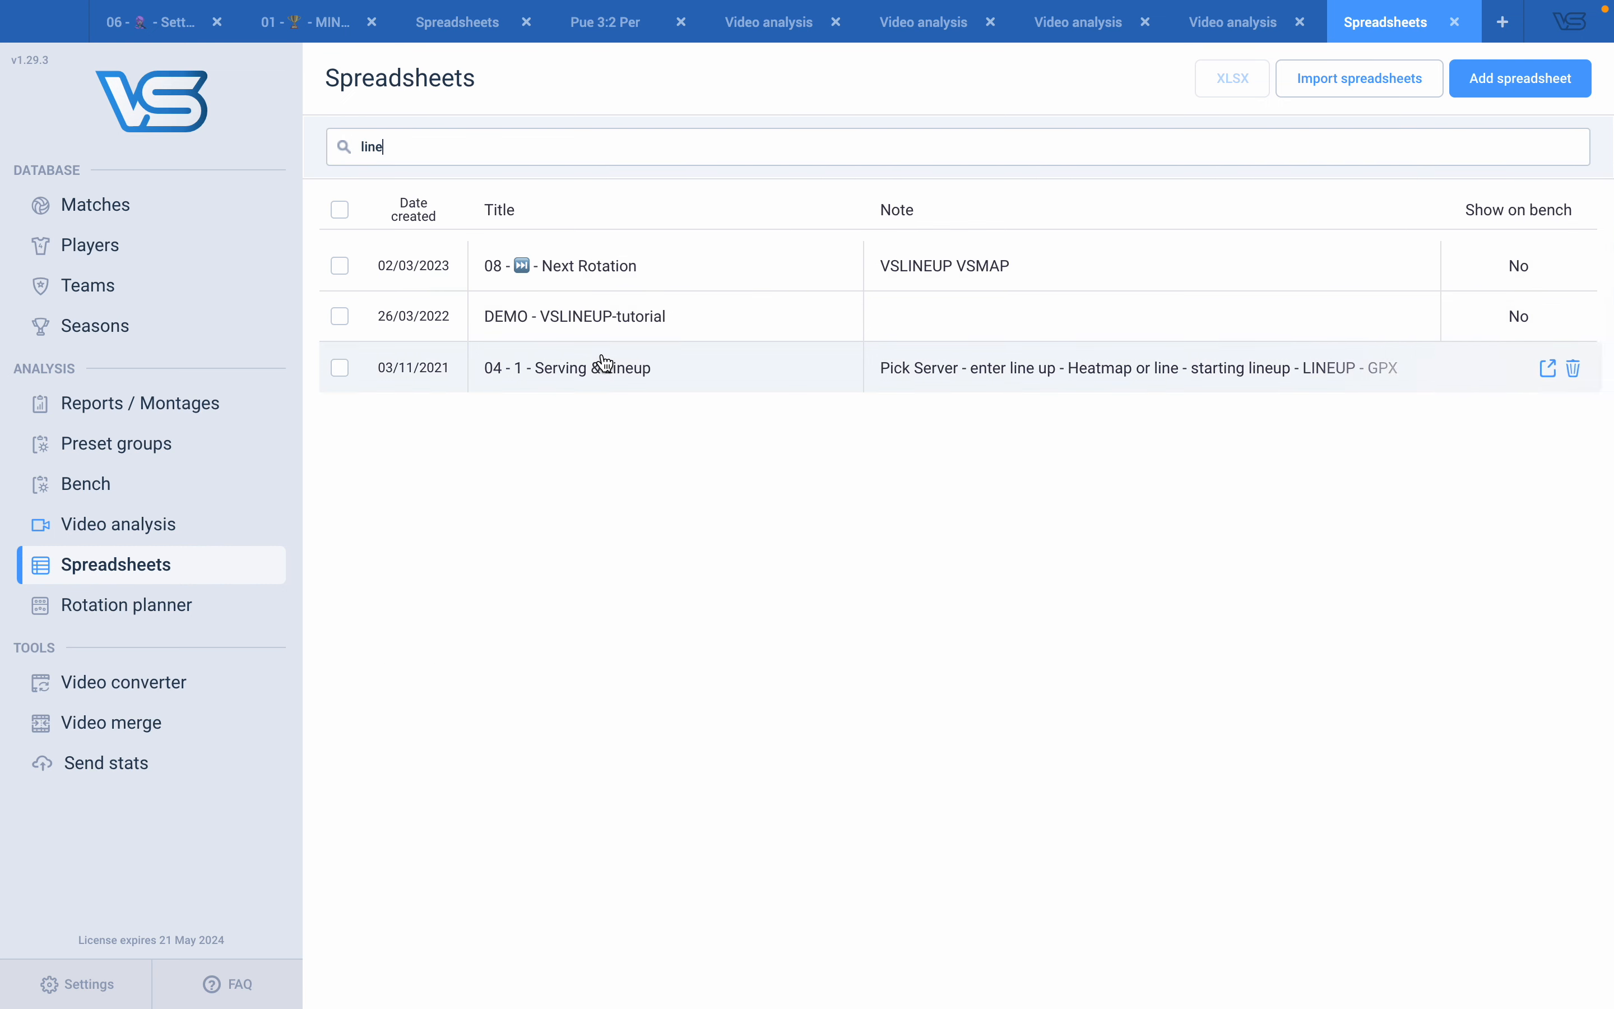
click(580, 374)
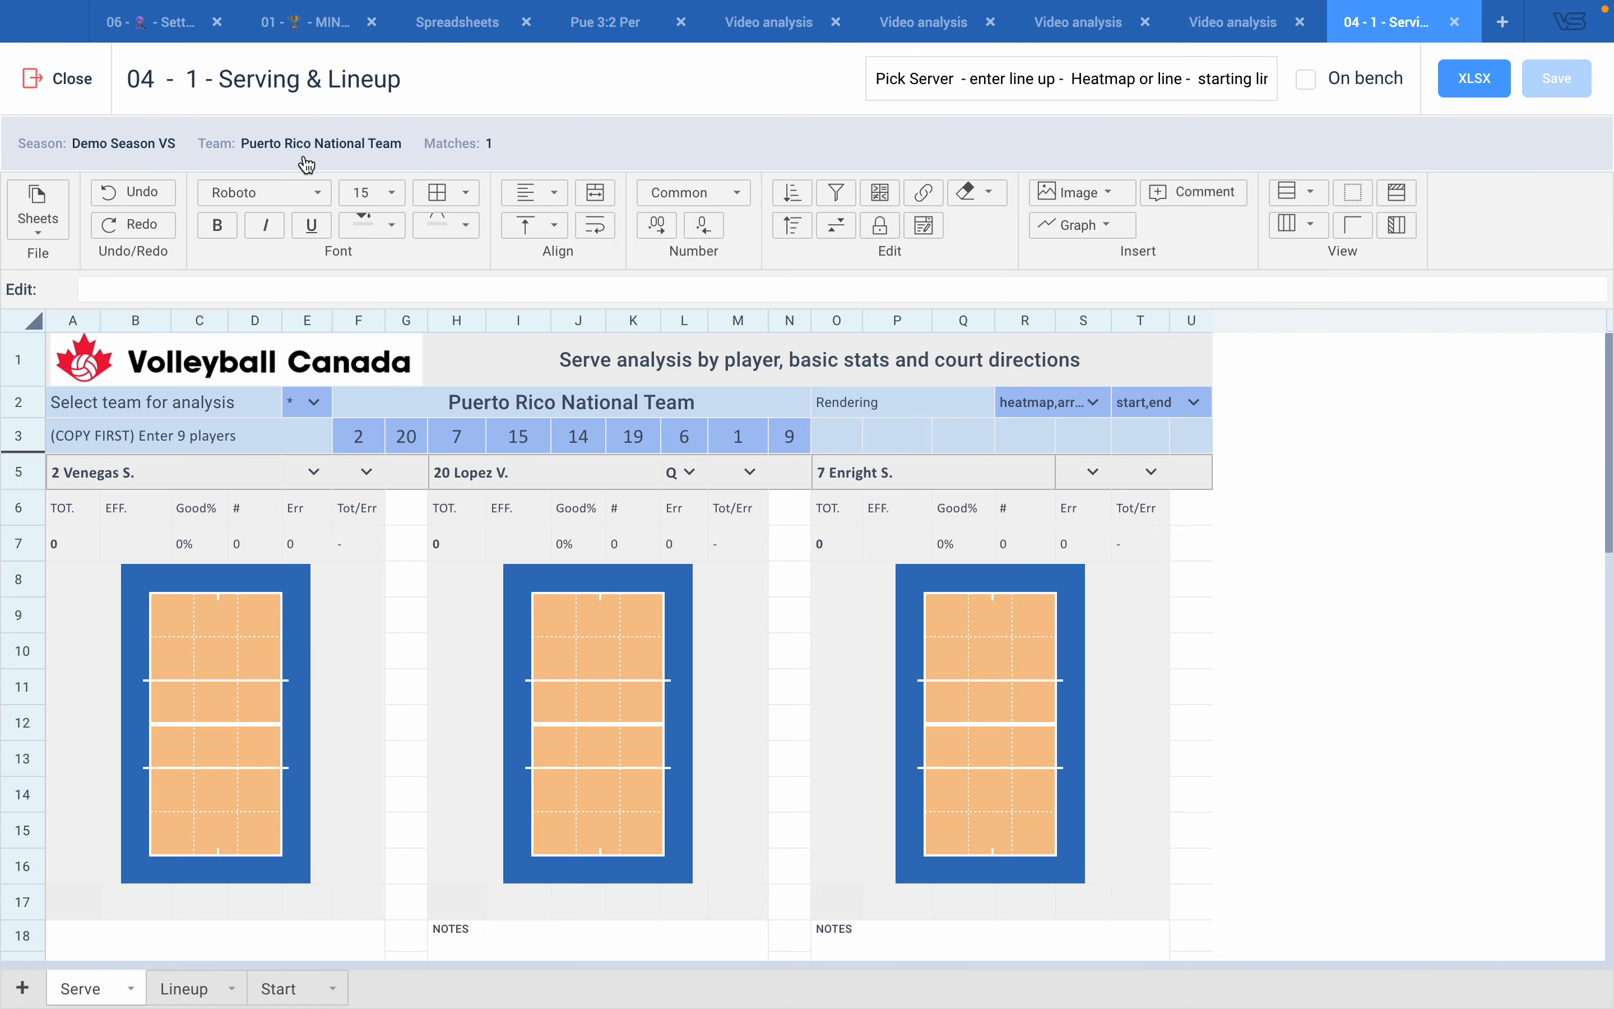
click(185, 988)
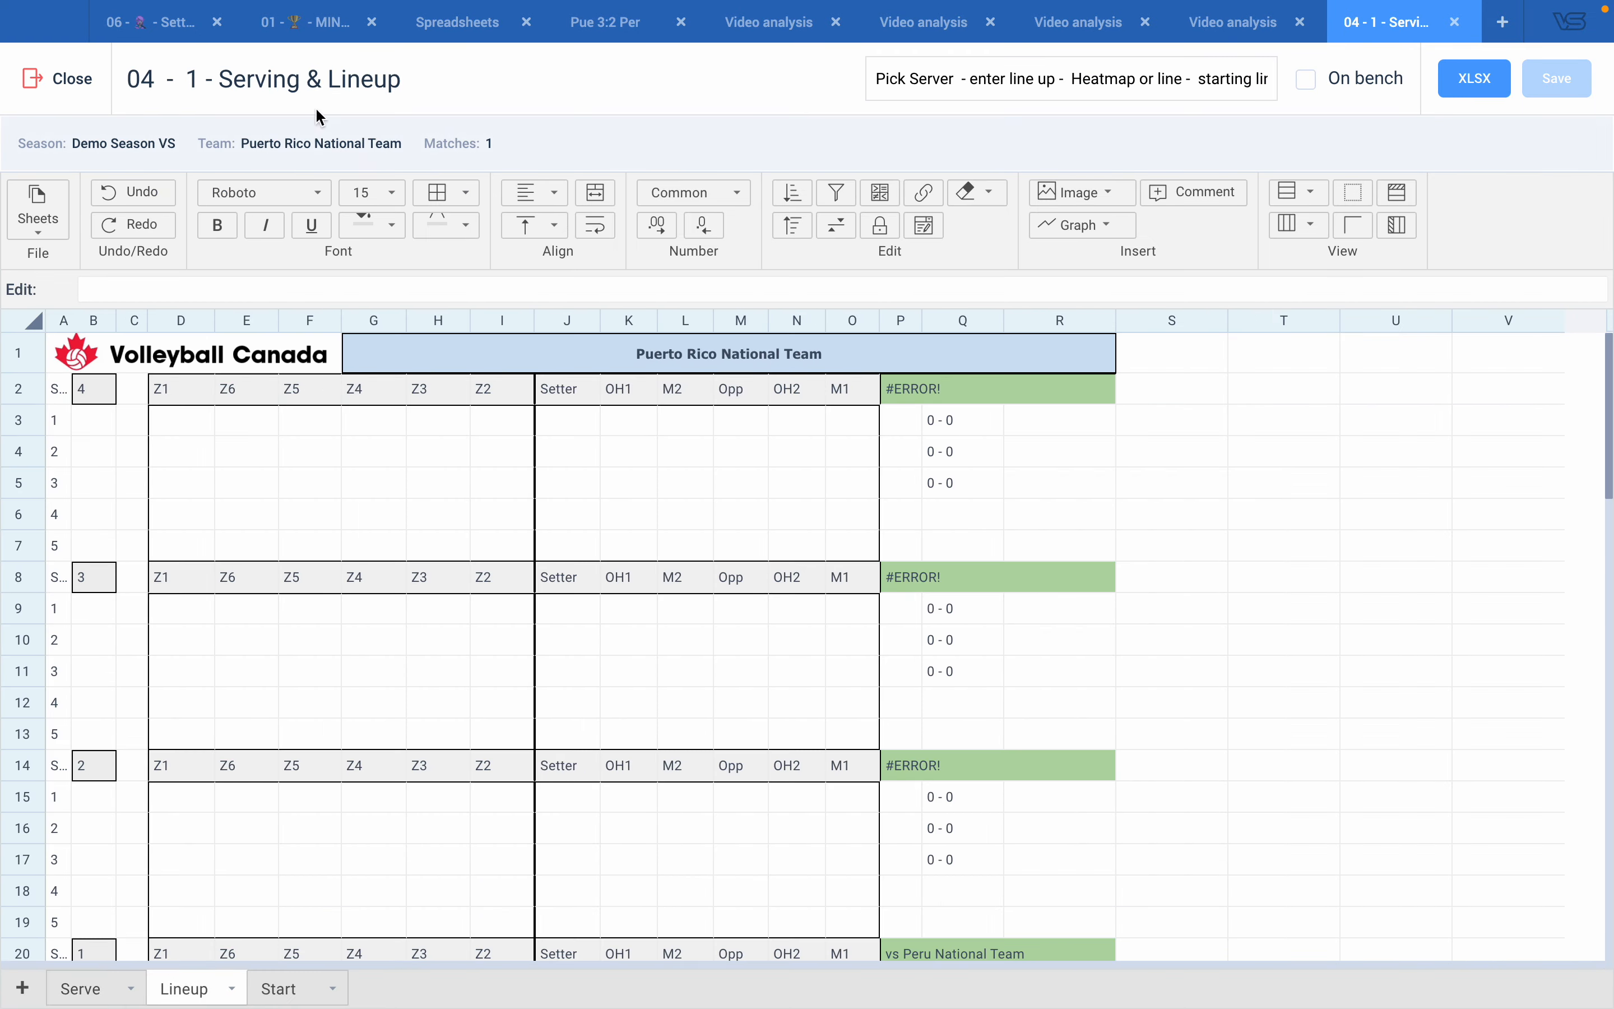
- Set the season in the spreadsheet's match range to OUA-MID-SEASON-2022
click(294, 145)
click(874, 630)
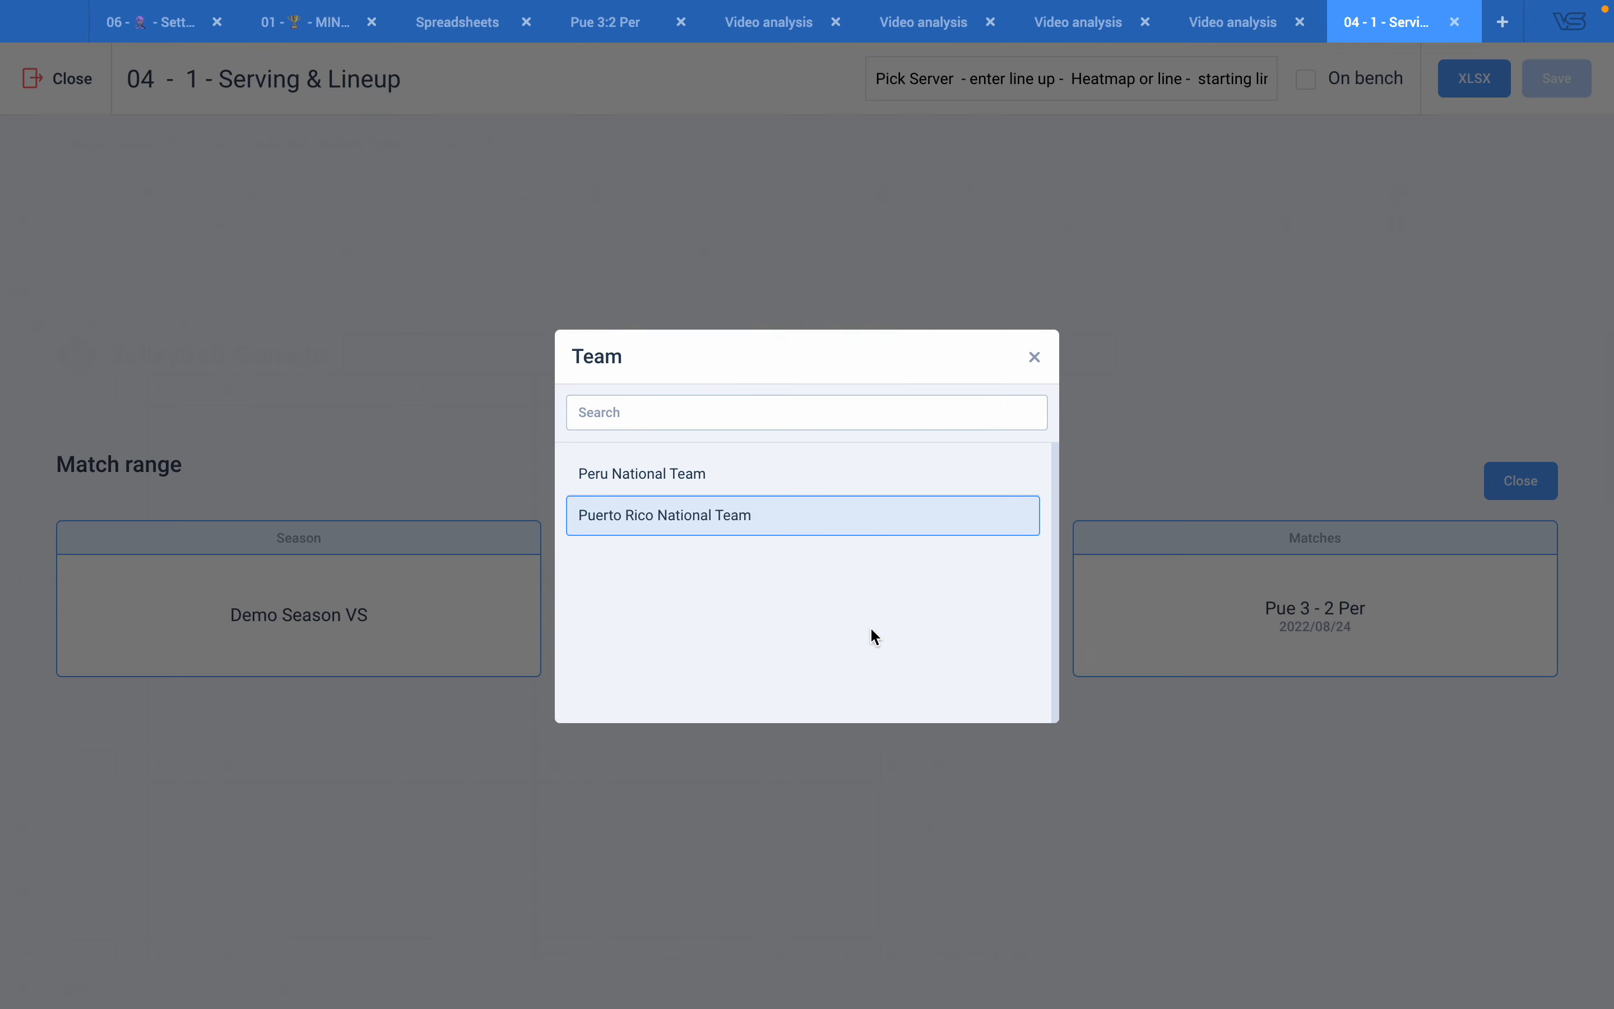
click(305, 600)
click(306, 610)
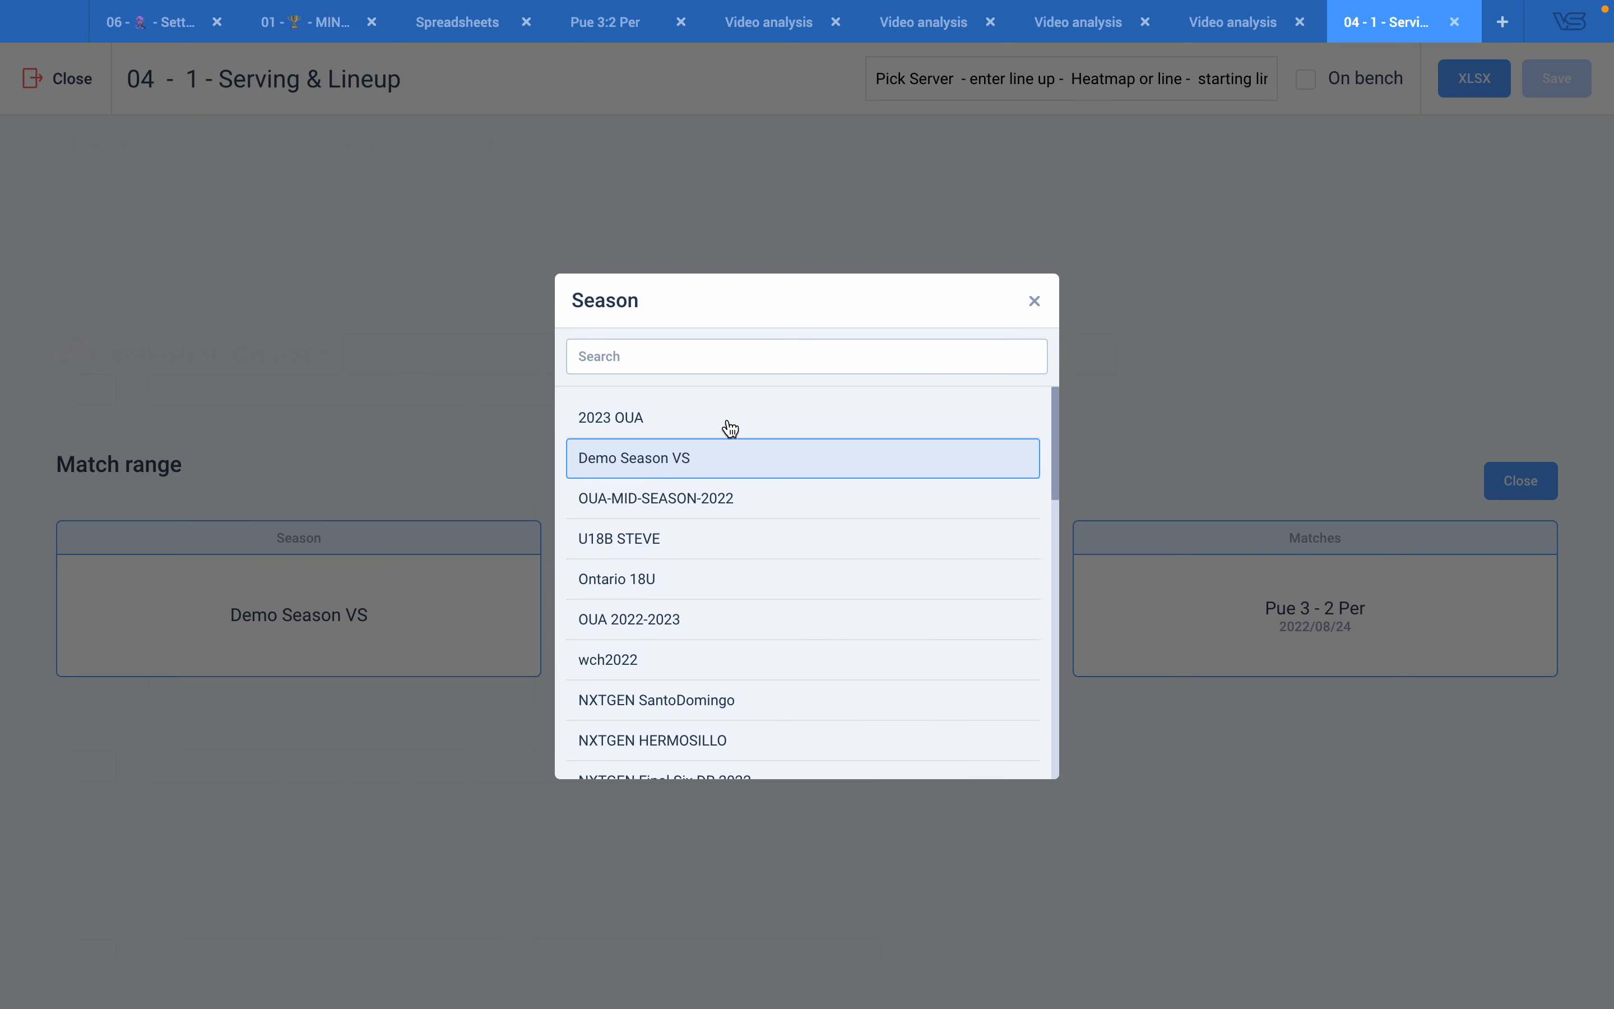
click(652, 501)
- Search the teams for "tmu" and choose MEN OUA TMU BOLD for the match range
click(789, 638)
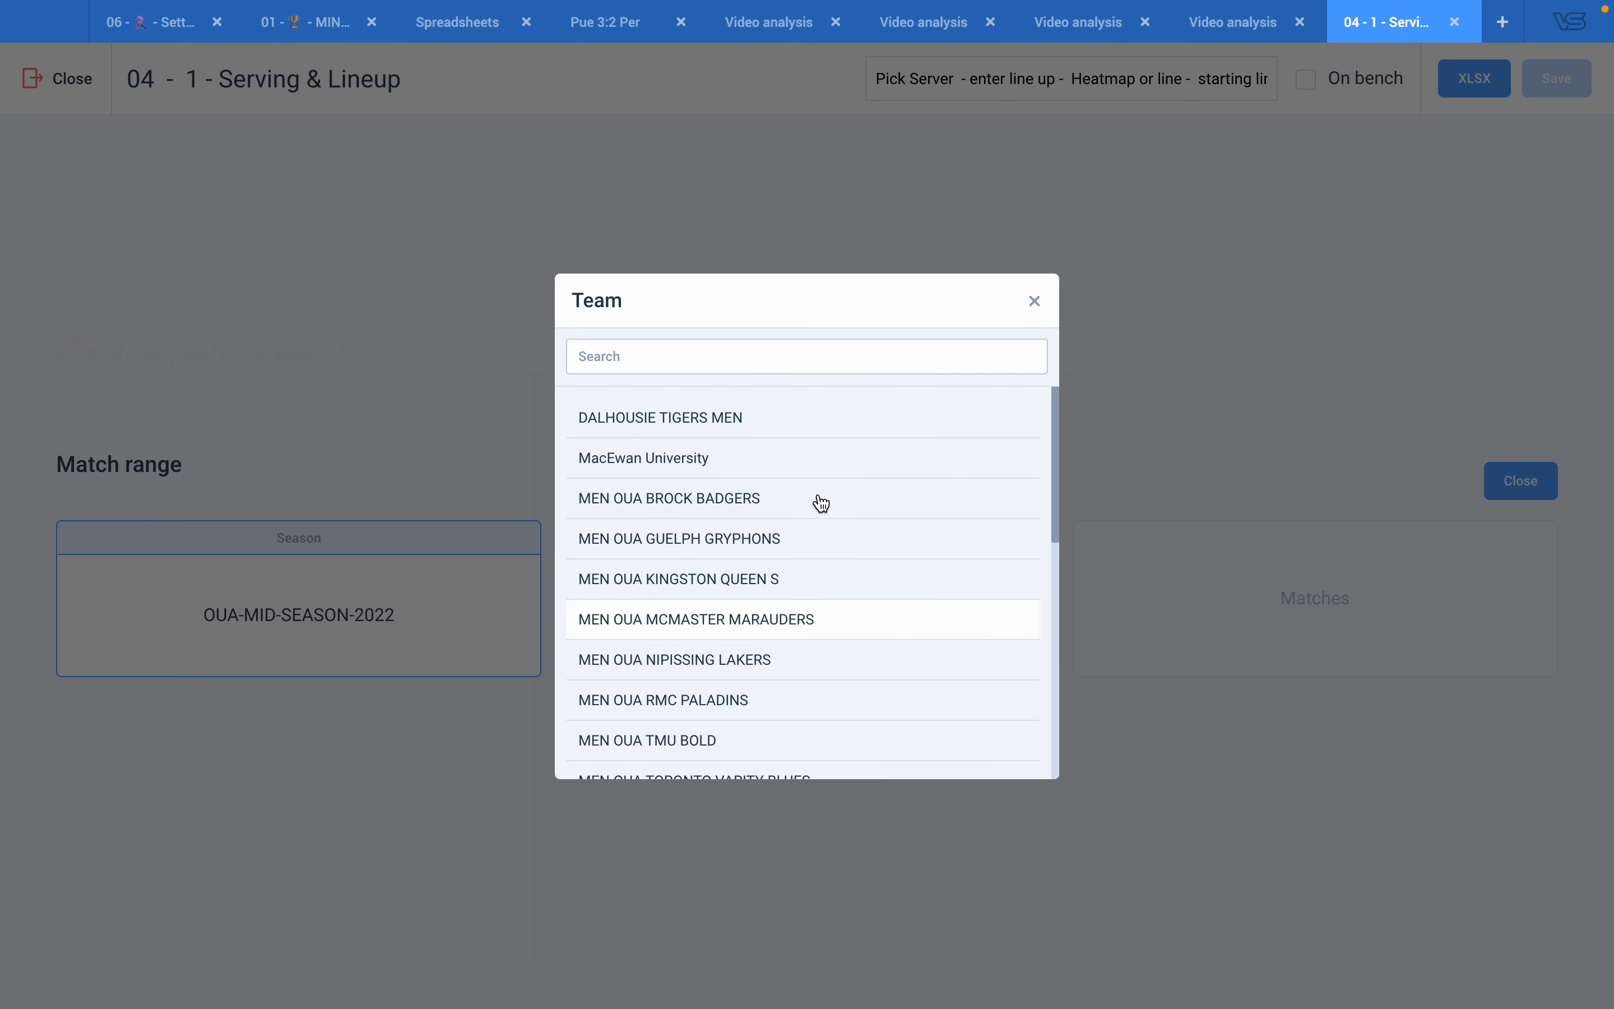
click(664, 364)
text(tmu)
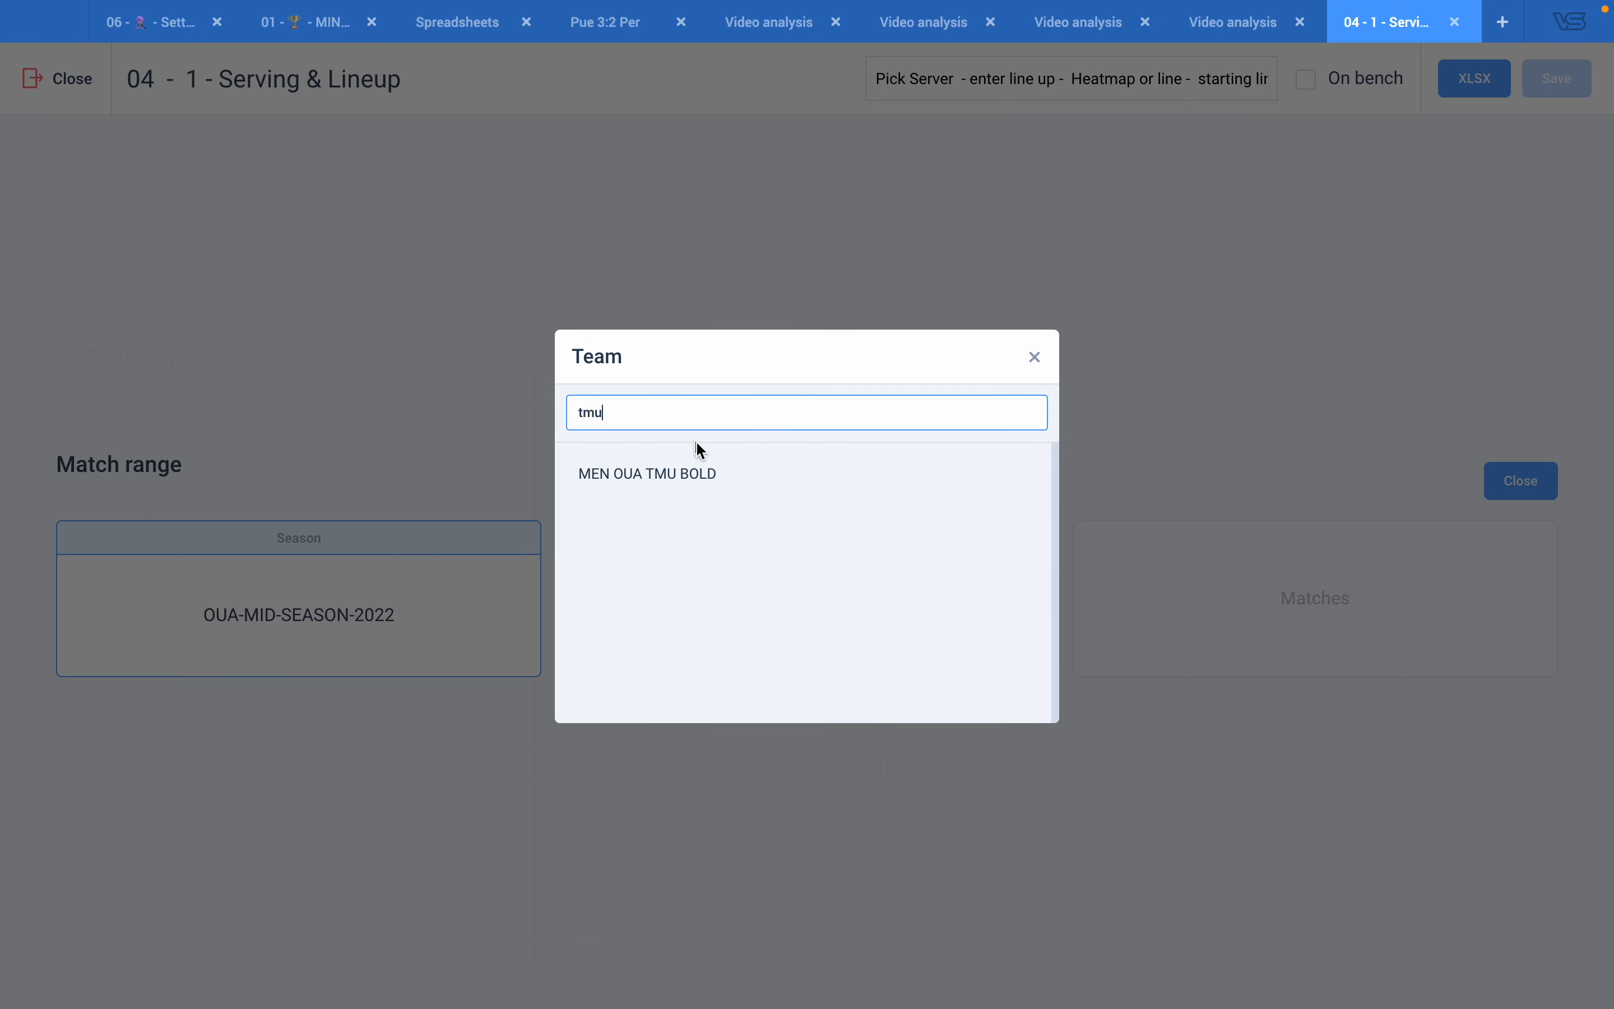
click(687, 475)
- Include the team's six most recent matches, dated 01/02/2023 to 25/02/2023, in the match range
click(1405, 676)
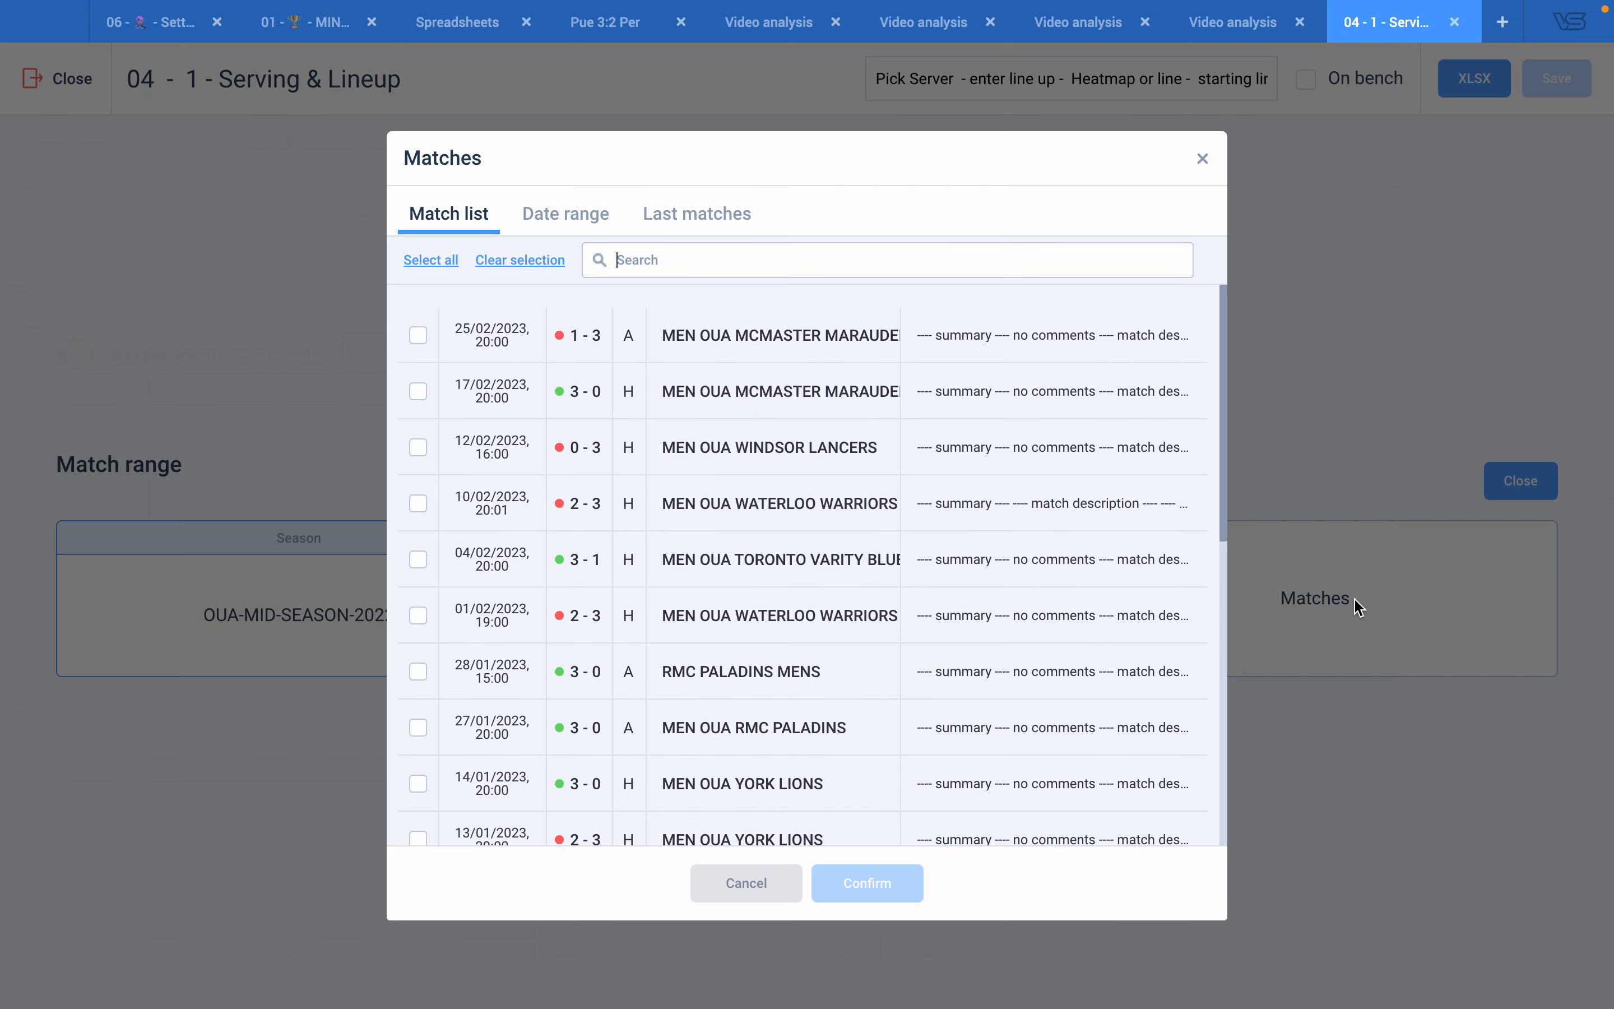
click(712, 359)
click(716, 399)
click(715, 448)
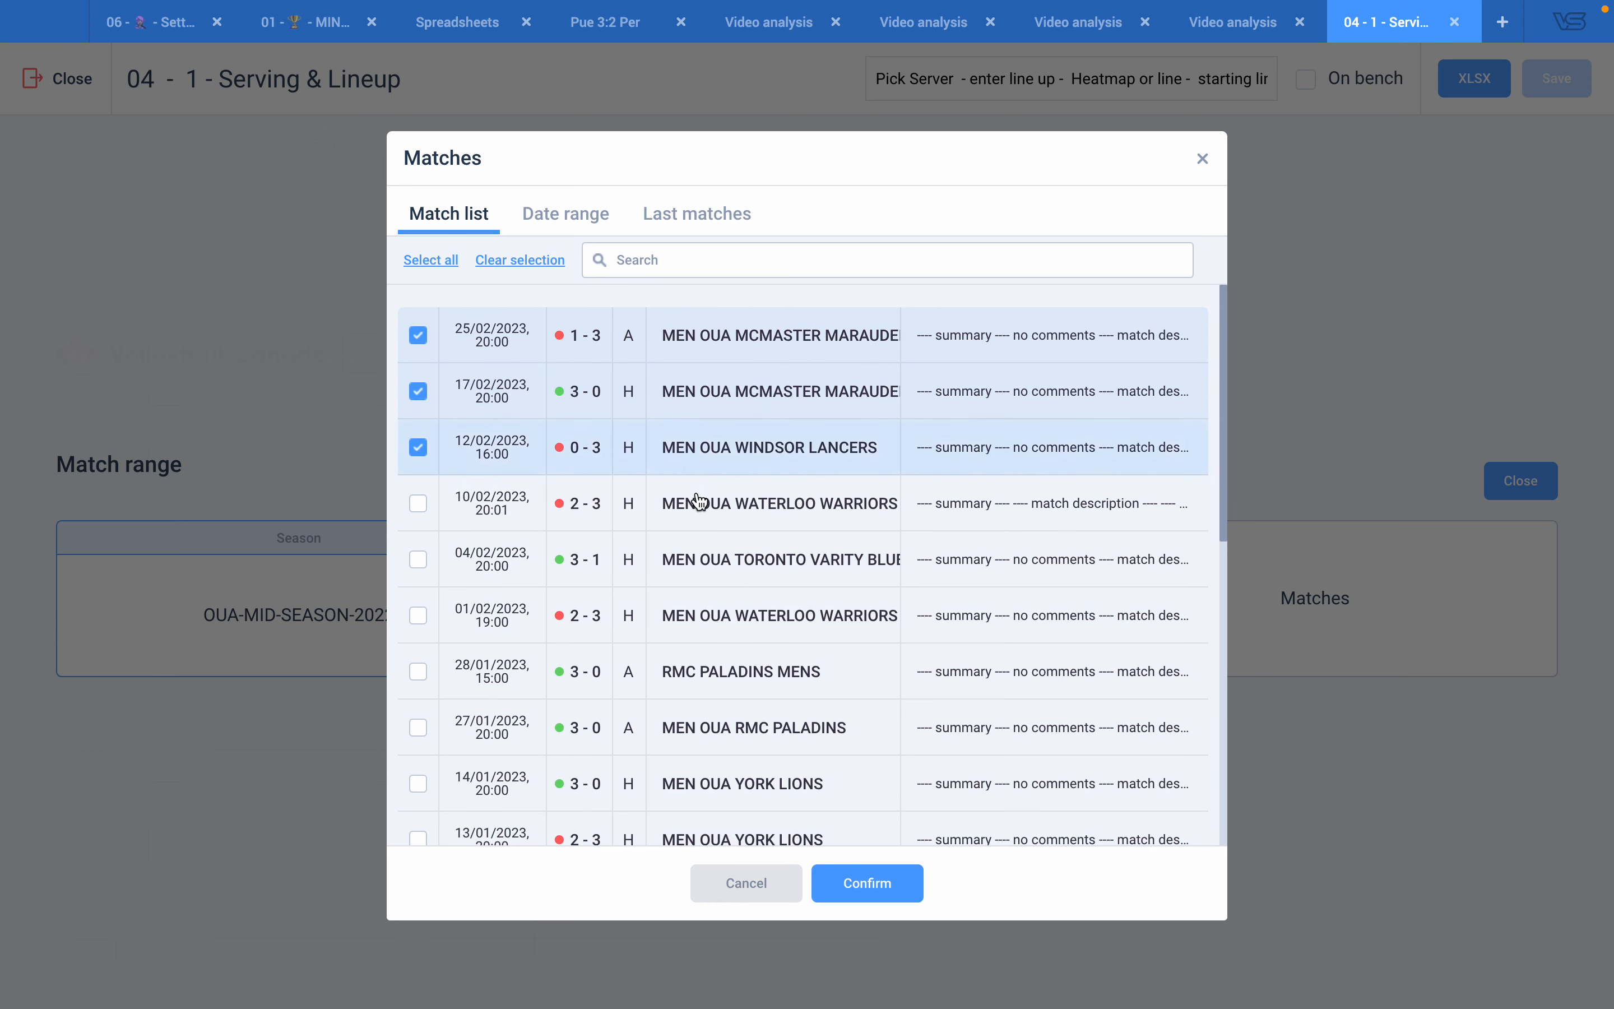
click(700, 502)
click(701, 549)
click(699, 616)
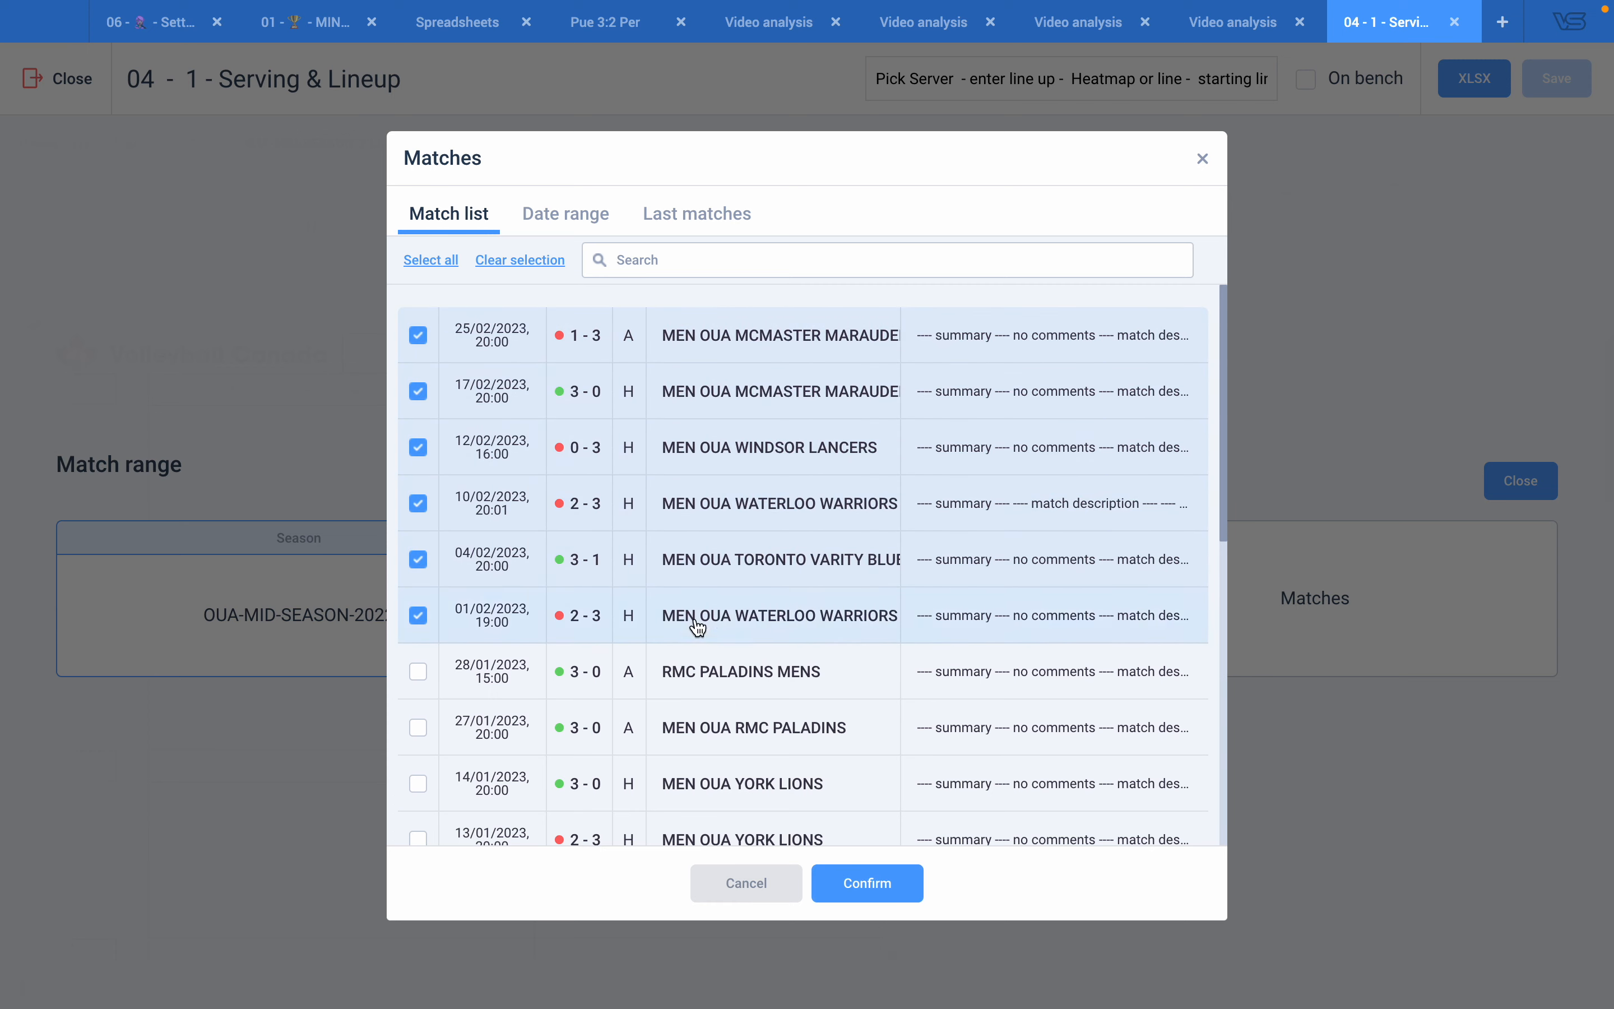
click(867, 890)
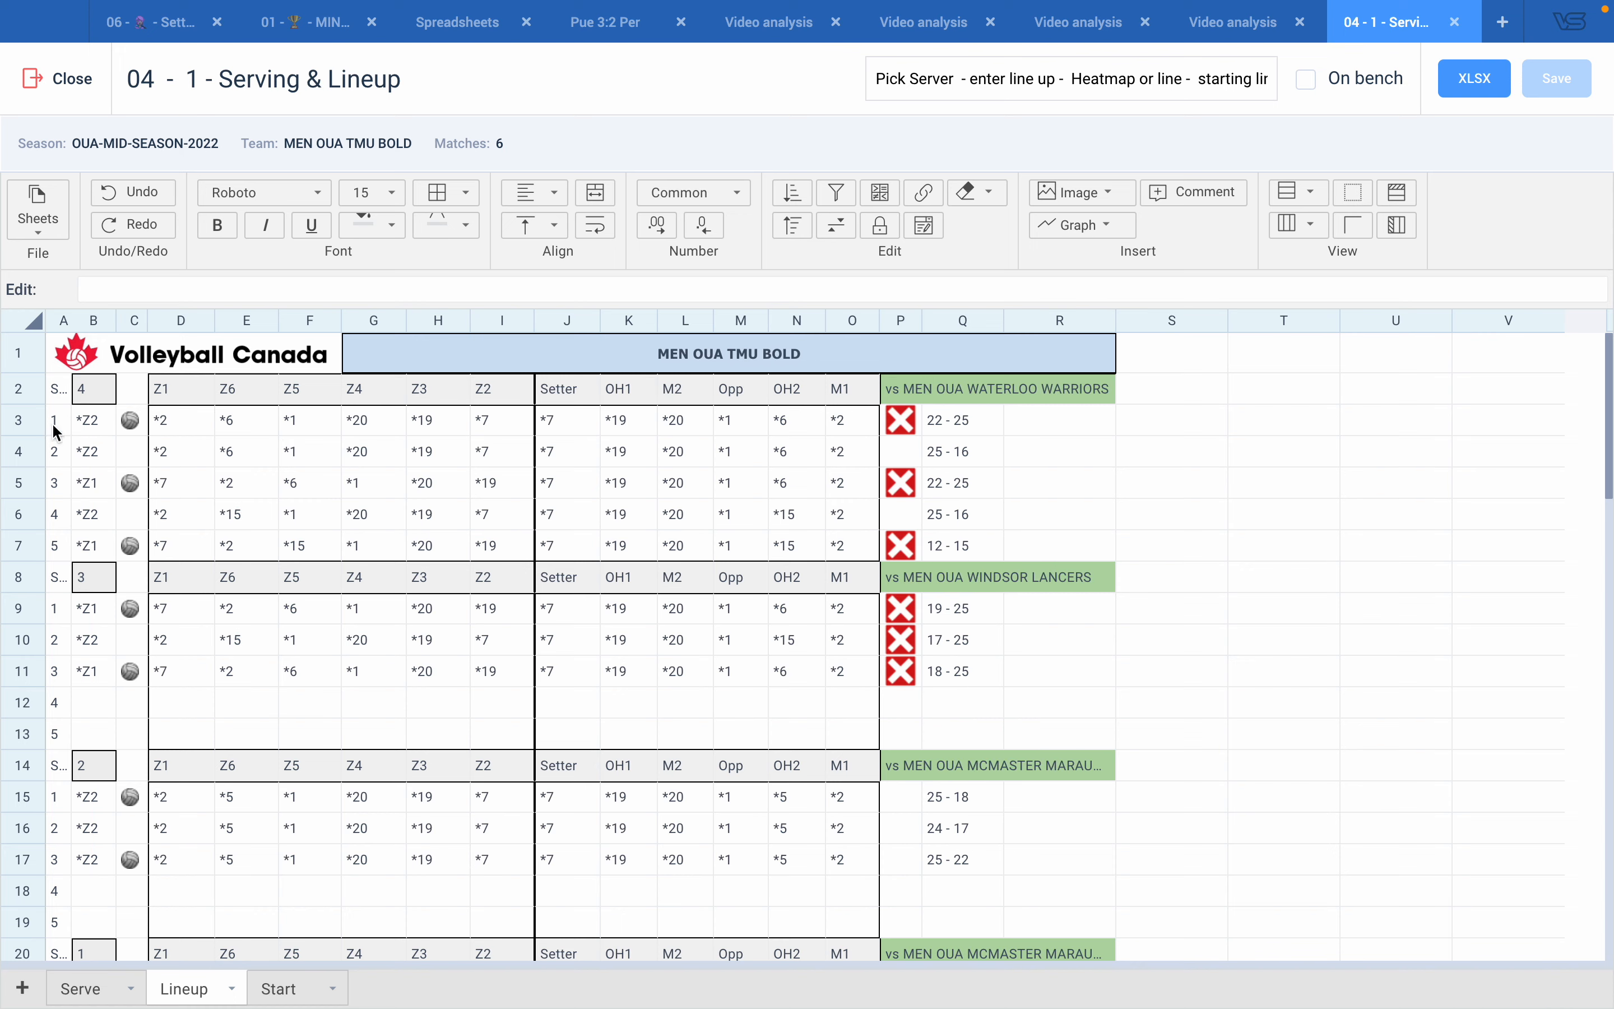
- Examine cell B2, the VSLINEUP formula in B3 and the lineup blocks, and consult the "Conditions - Match and Sets" slide in the presentation
click(81, 396)
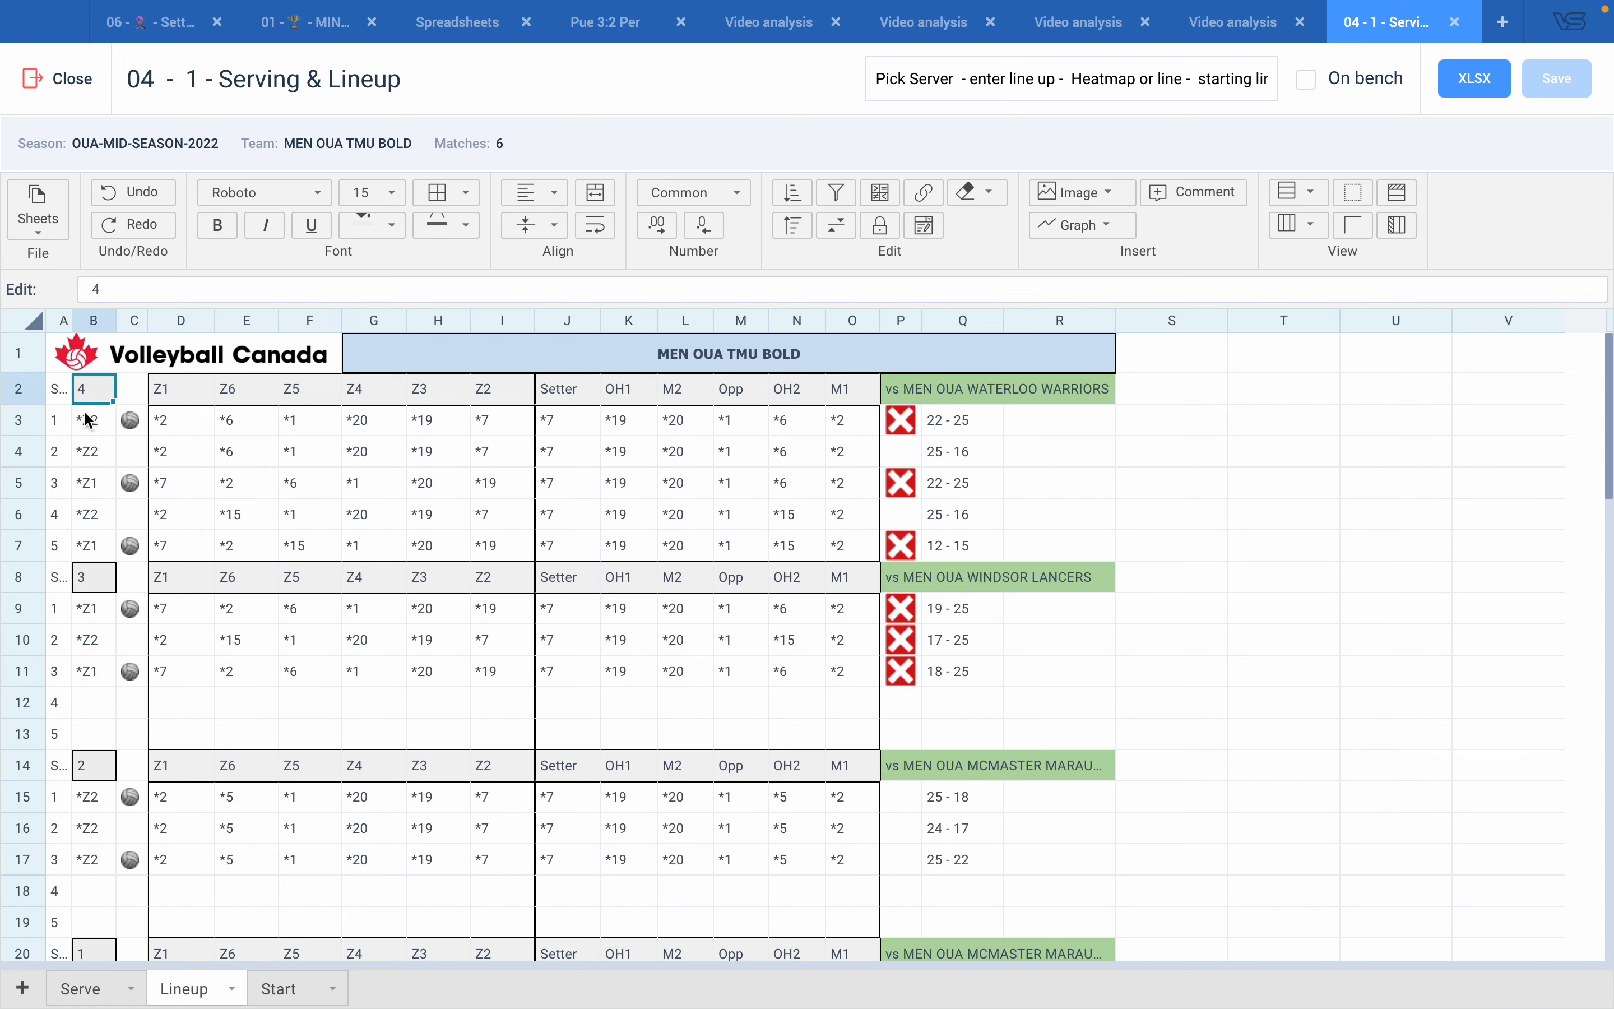
click(94, 427)
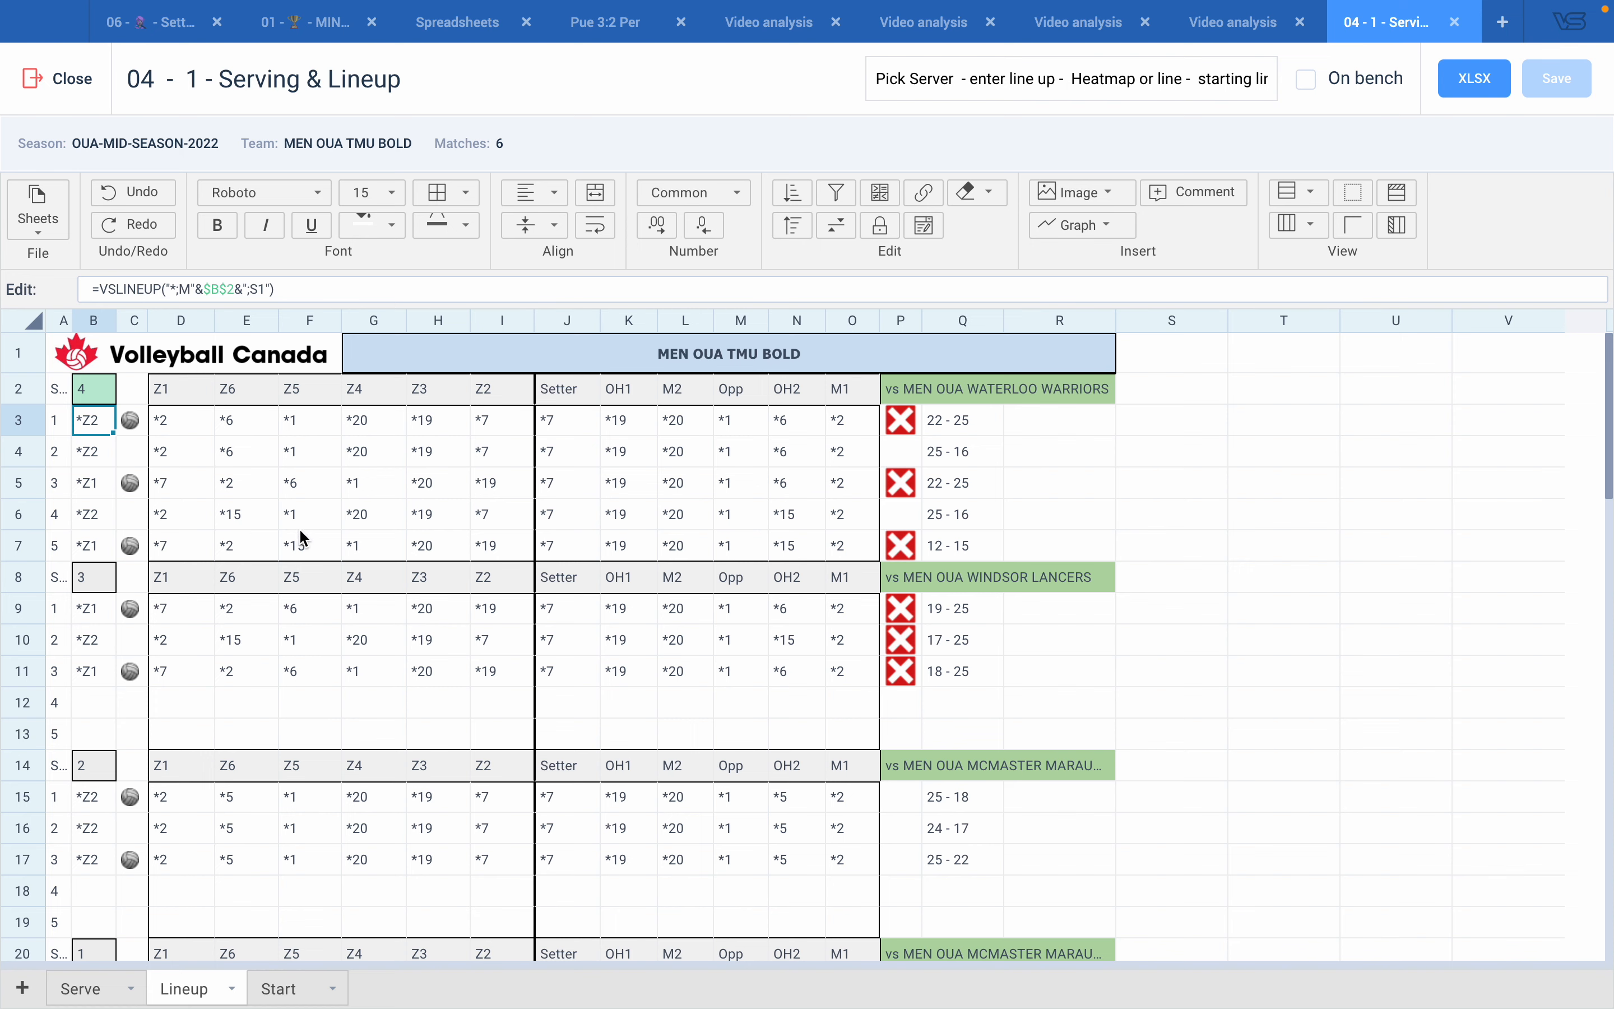
scroll(272, 522, down, 1)
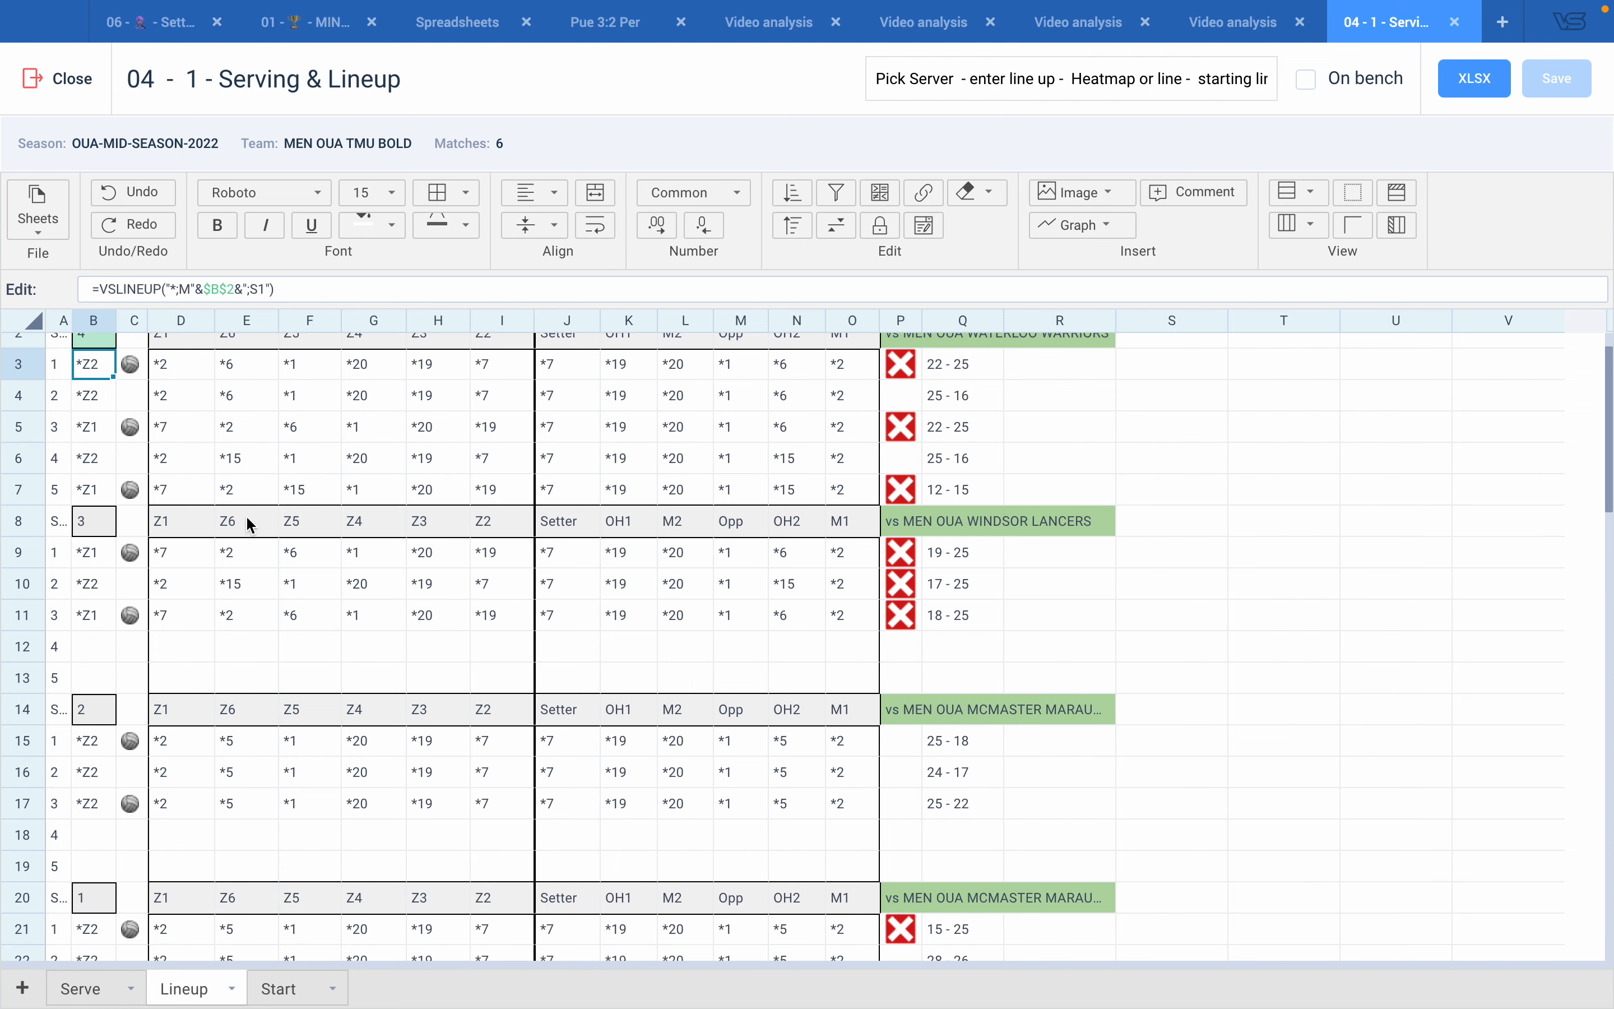
scroll(225, 639, down, 2)
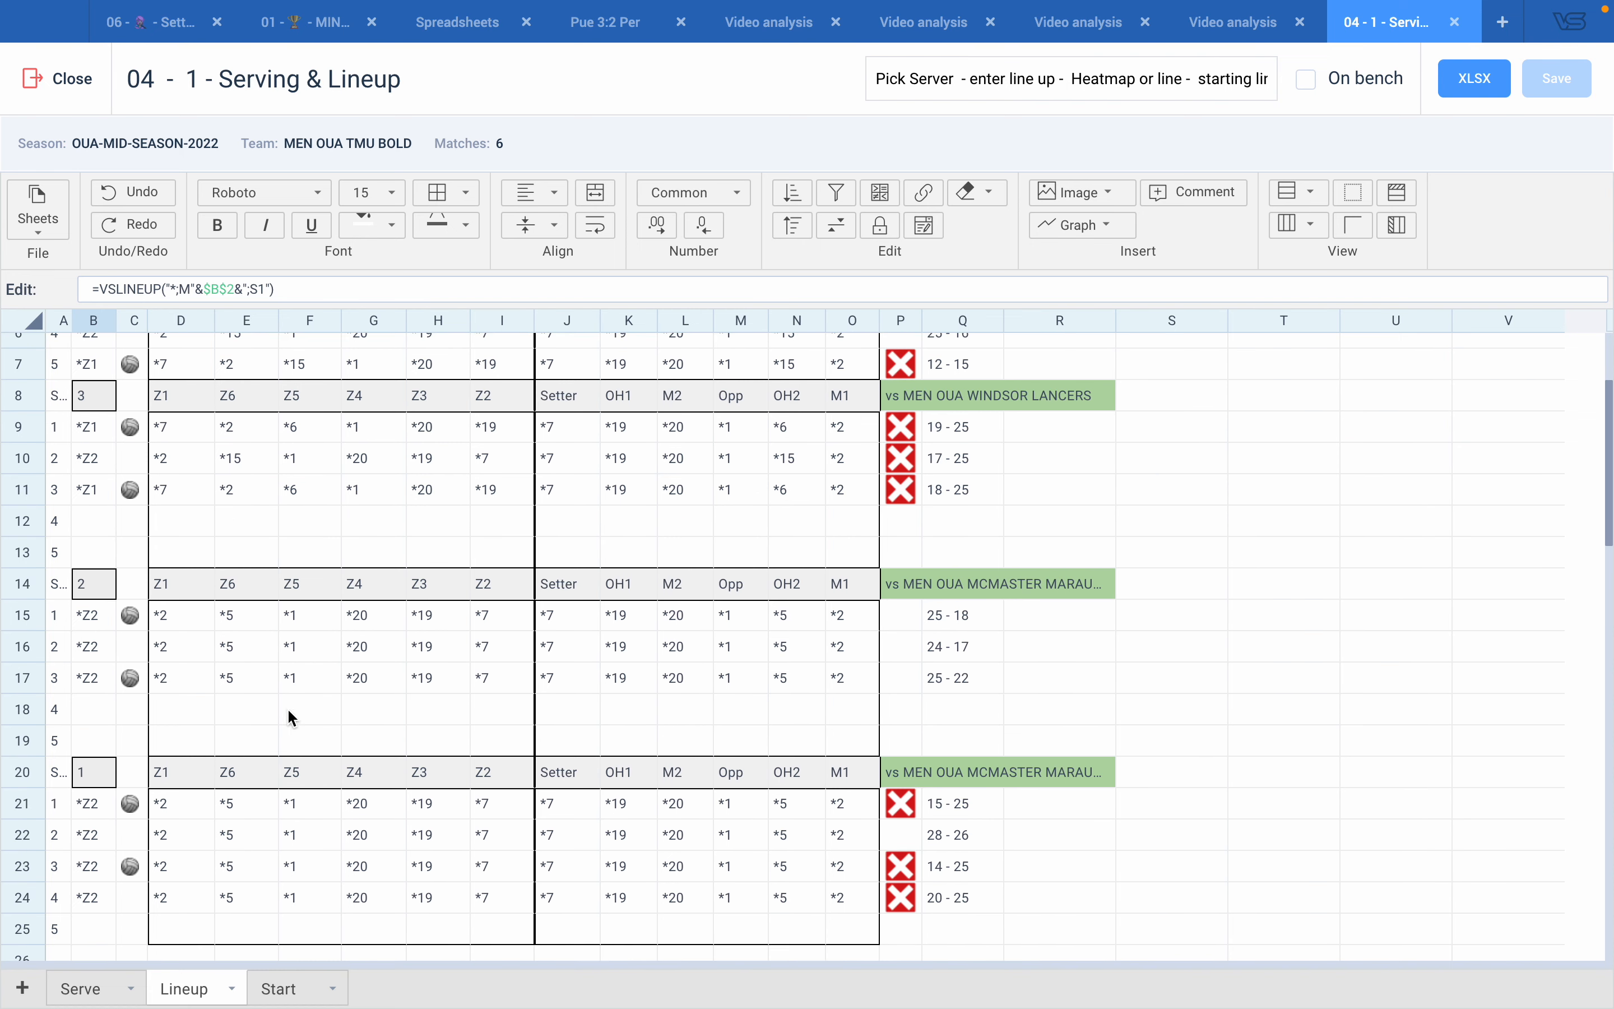
scroll(240, 704, up, 3)
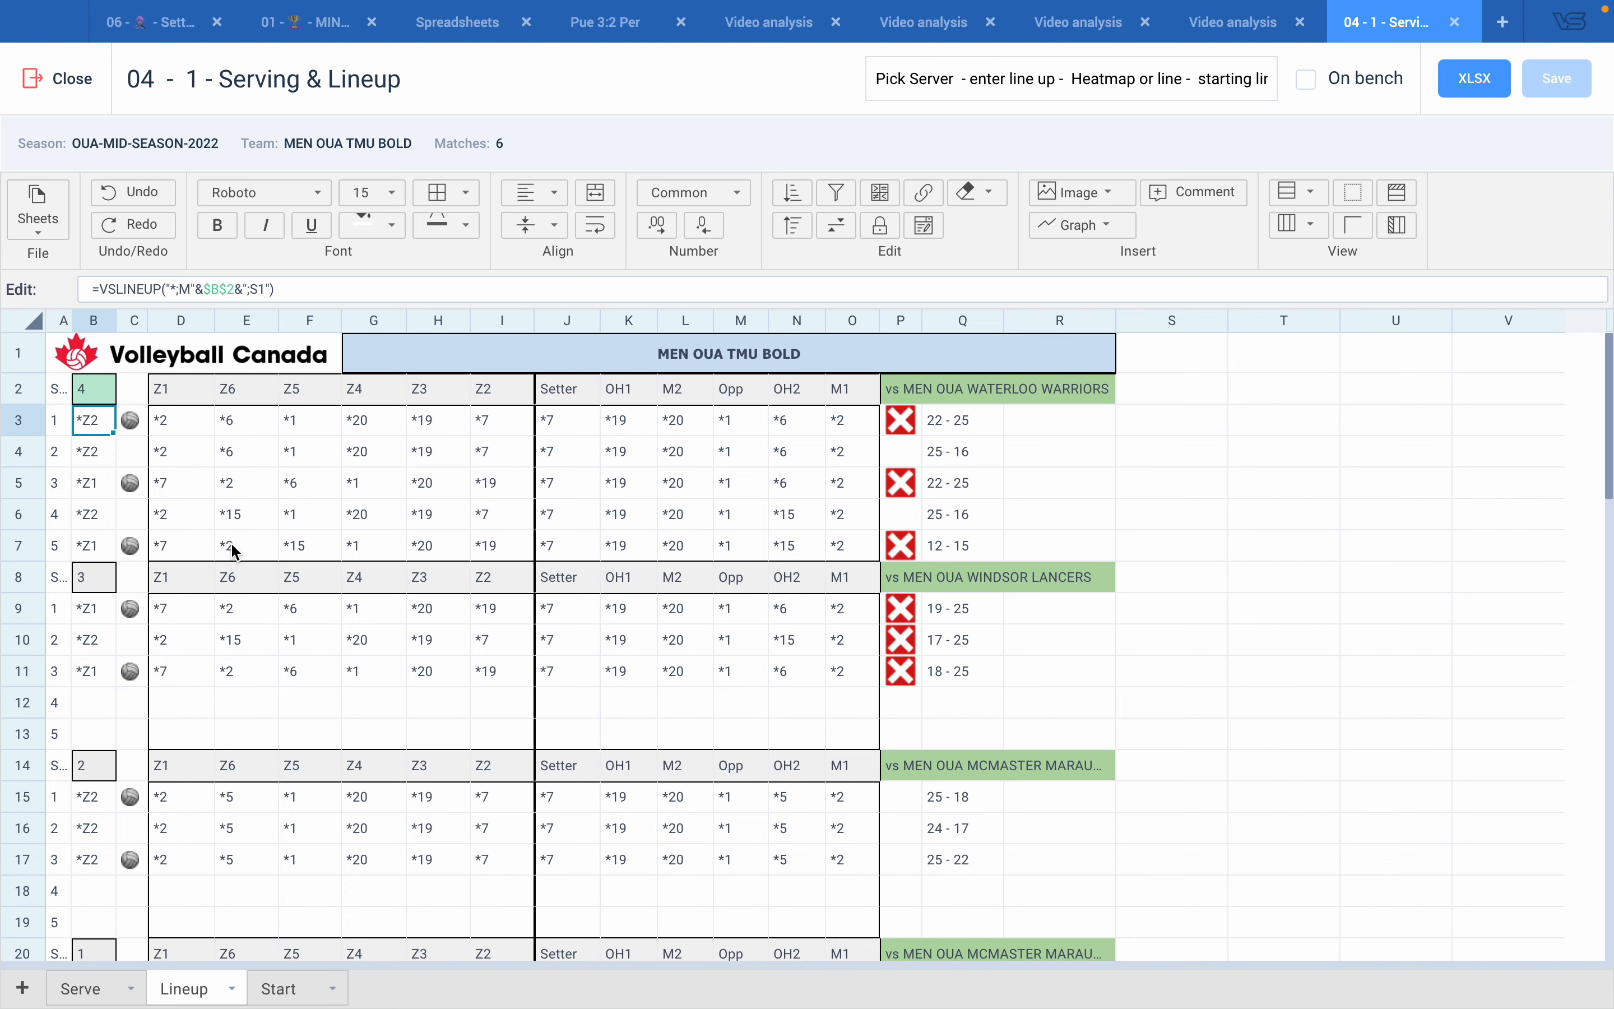
key(ctrl+Left)
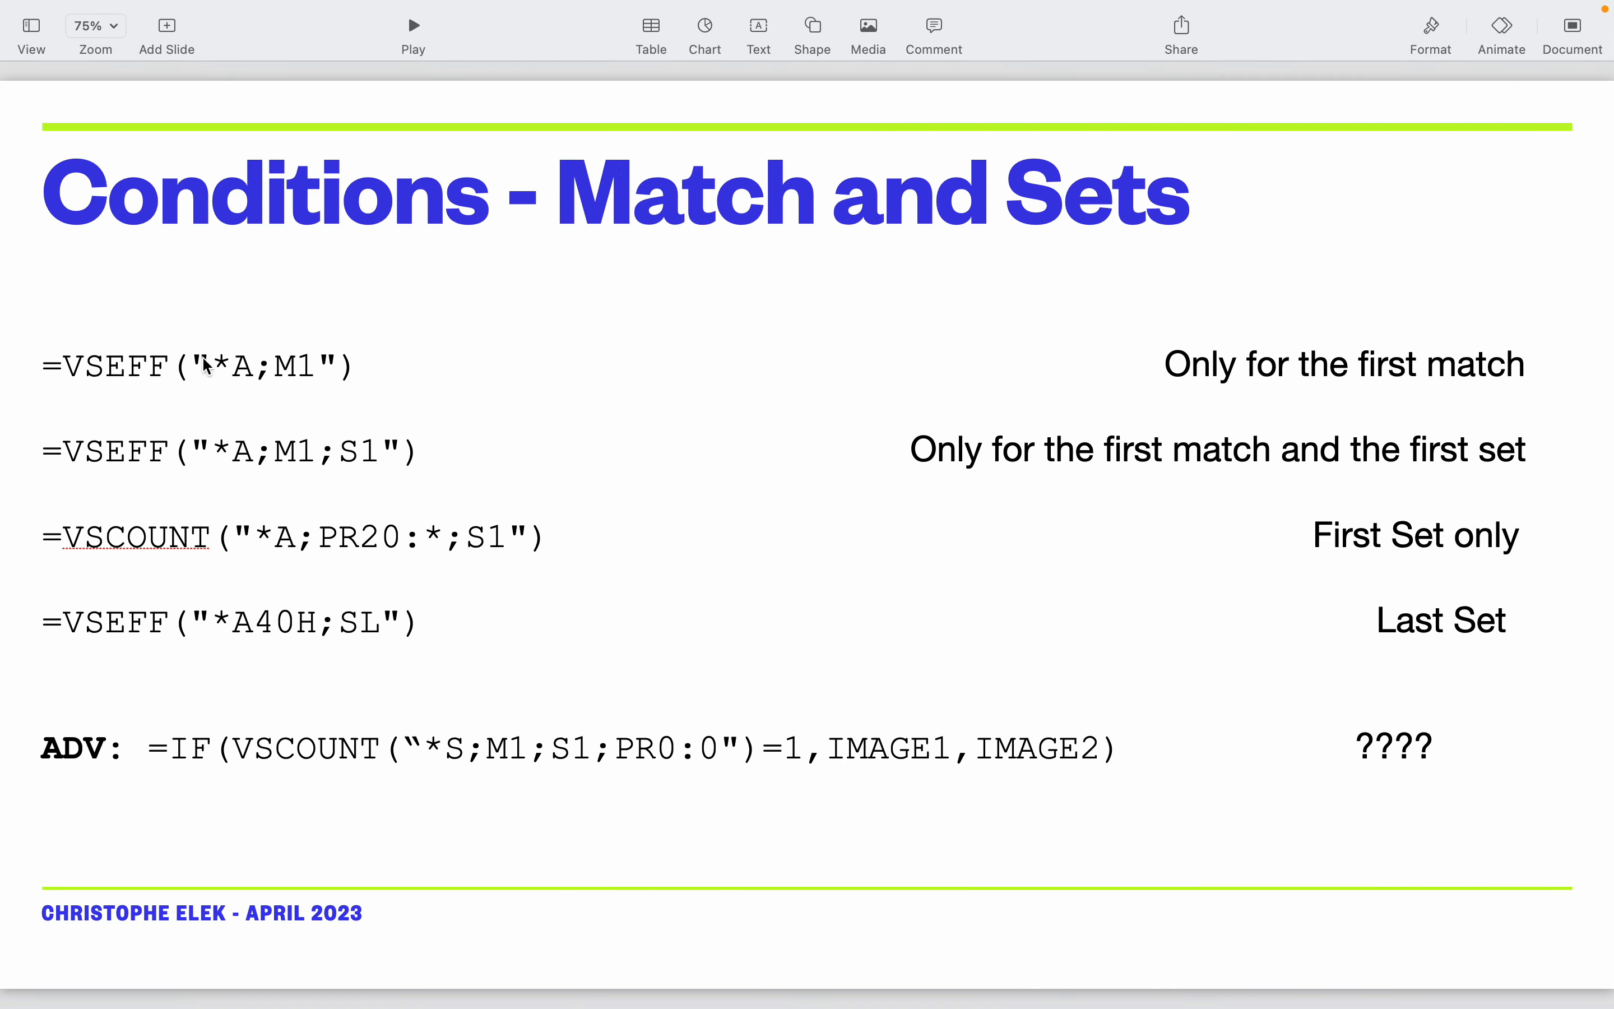
key(ctrl+Right)
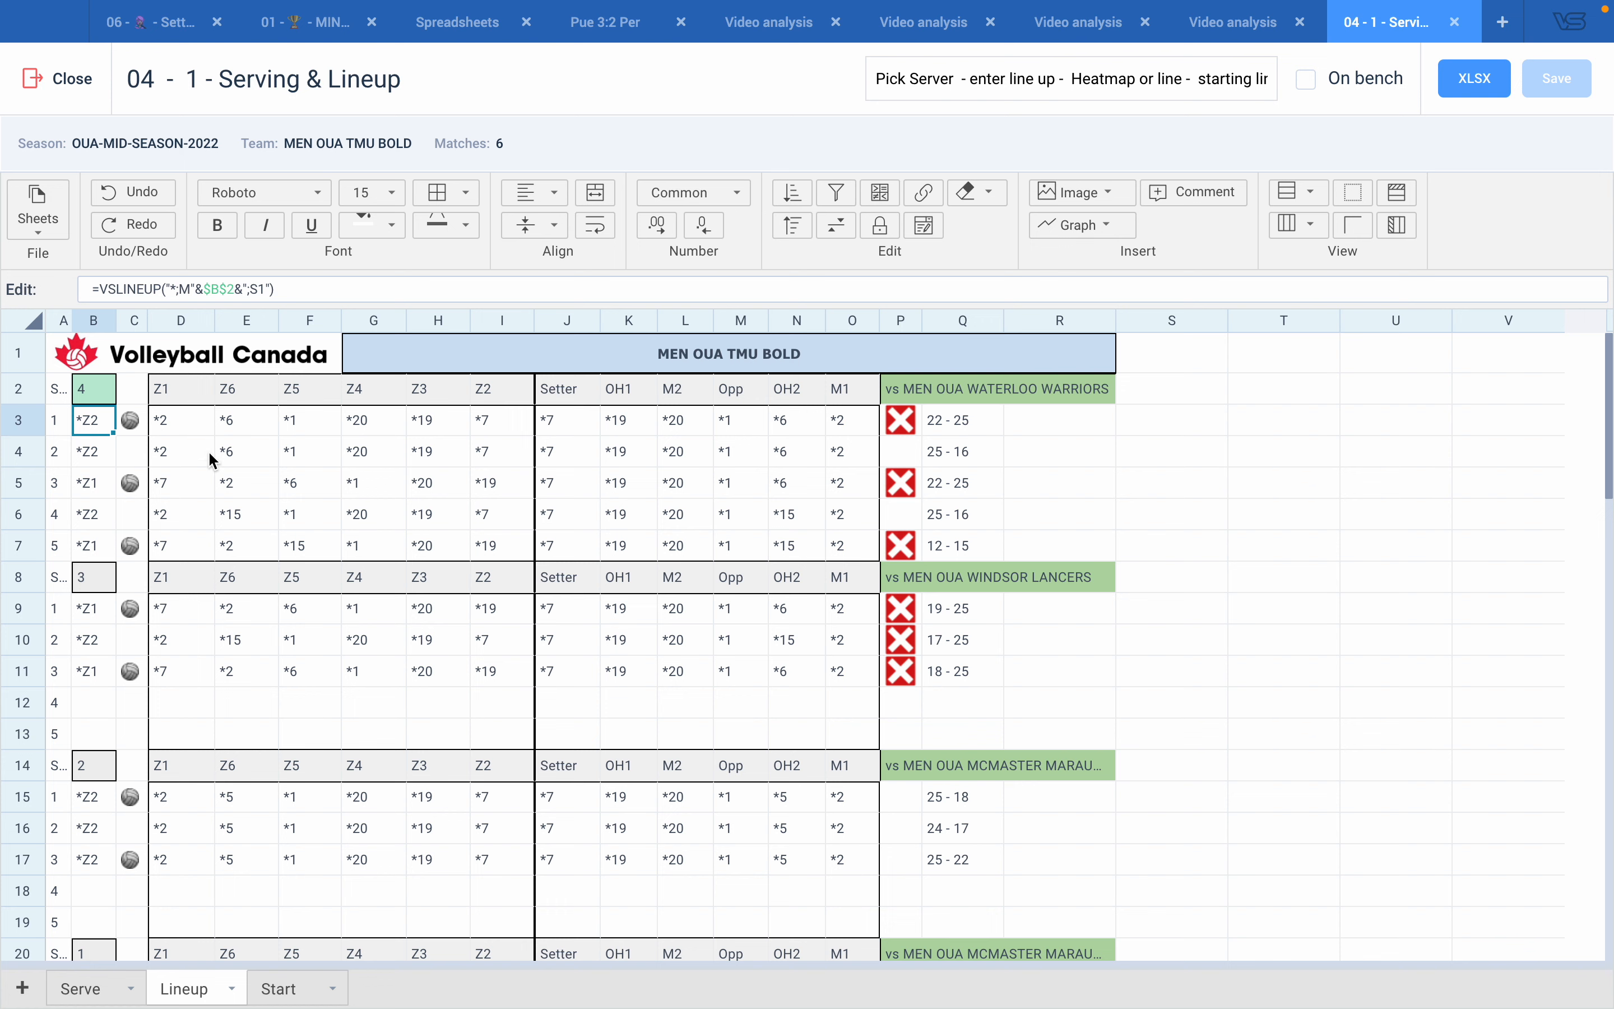
- Inspect the VSLINEUP zone formulas in cells E3, D6 and D10, and view the Start sheet
click(222, 431)
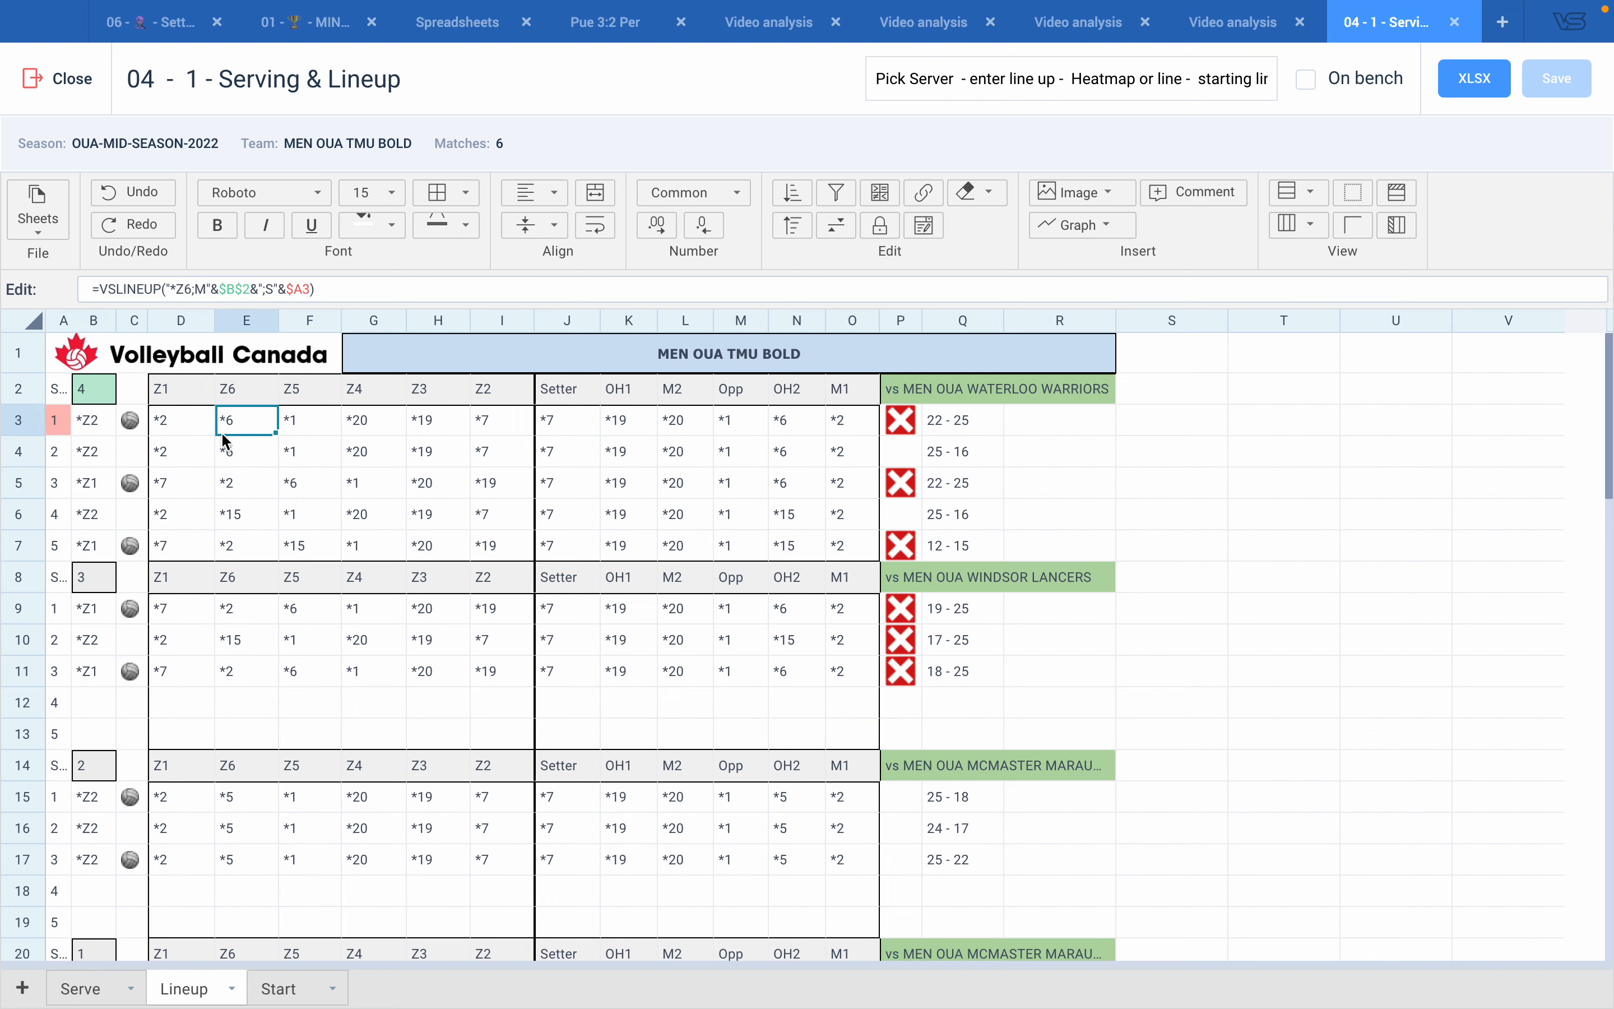
click(179, 525)
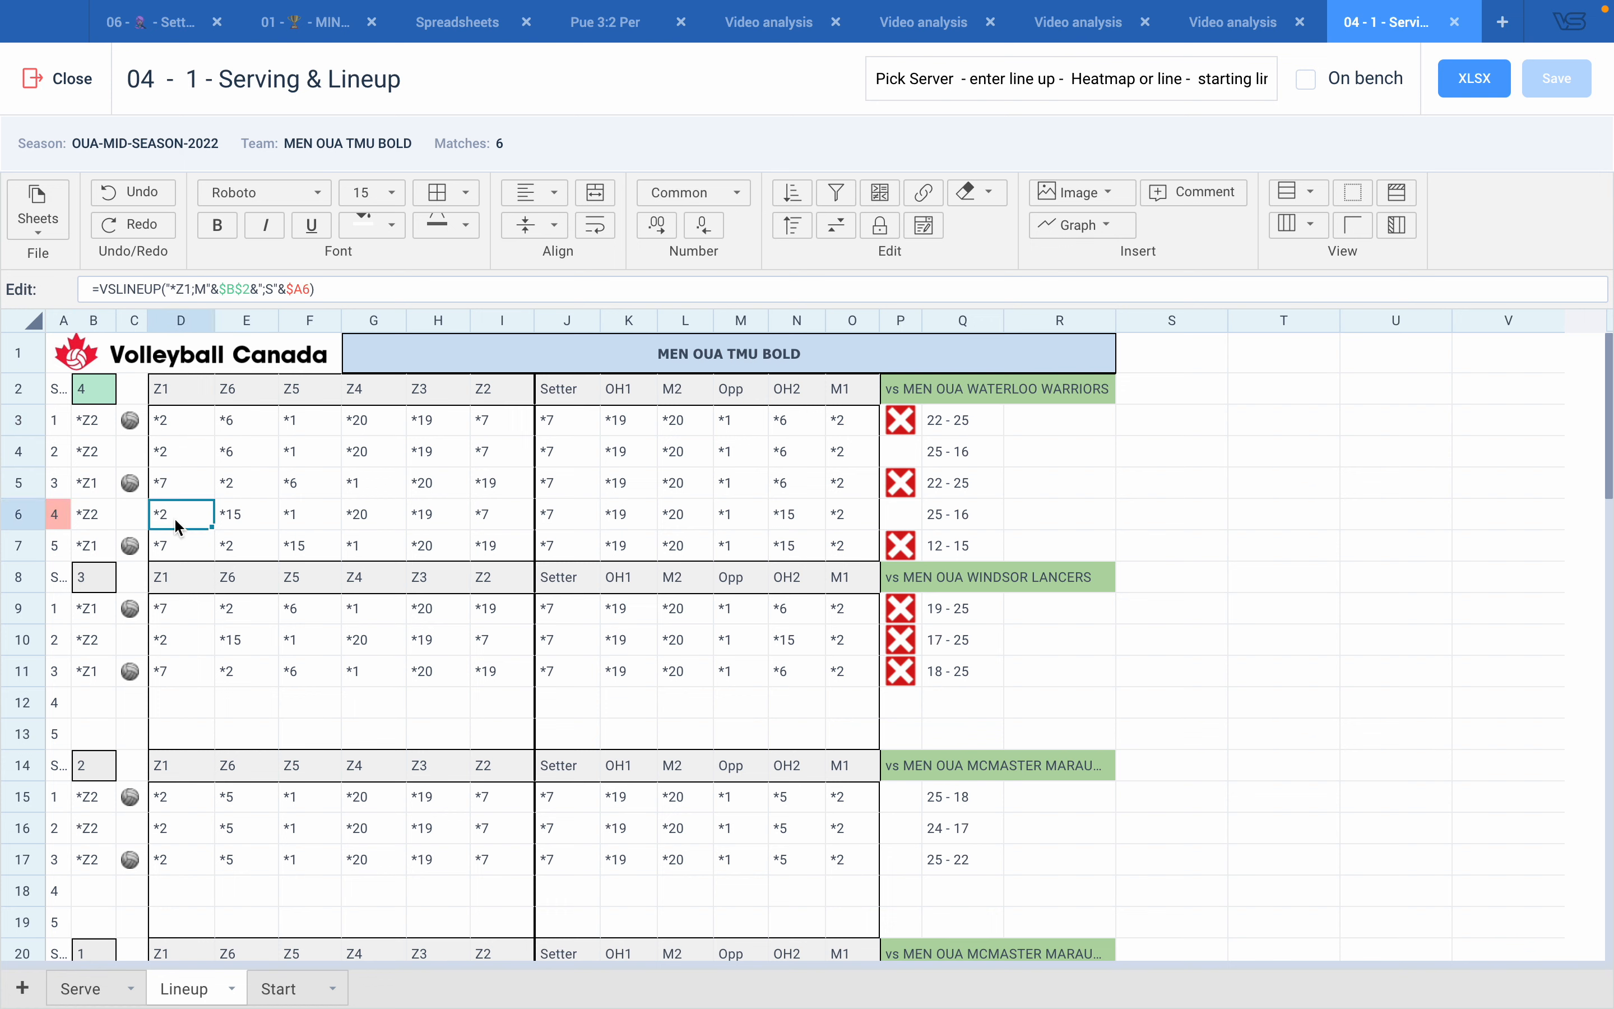
click(182, 642)
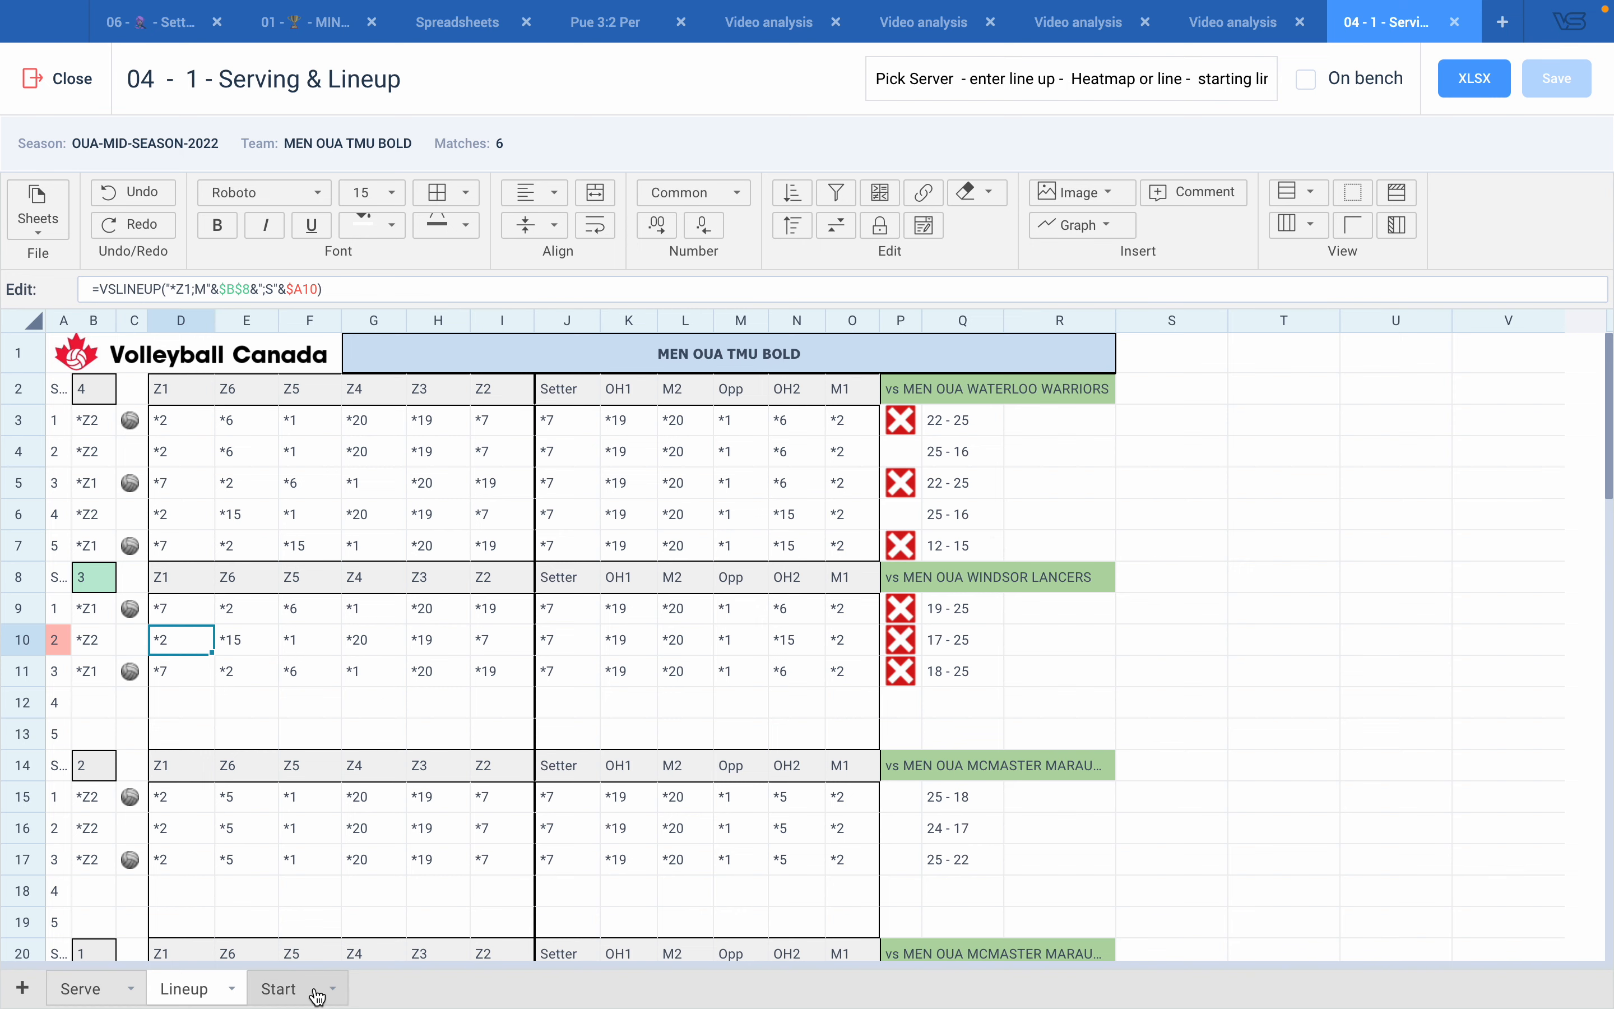
click(298, 990)
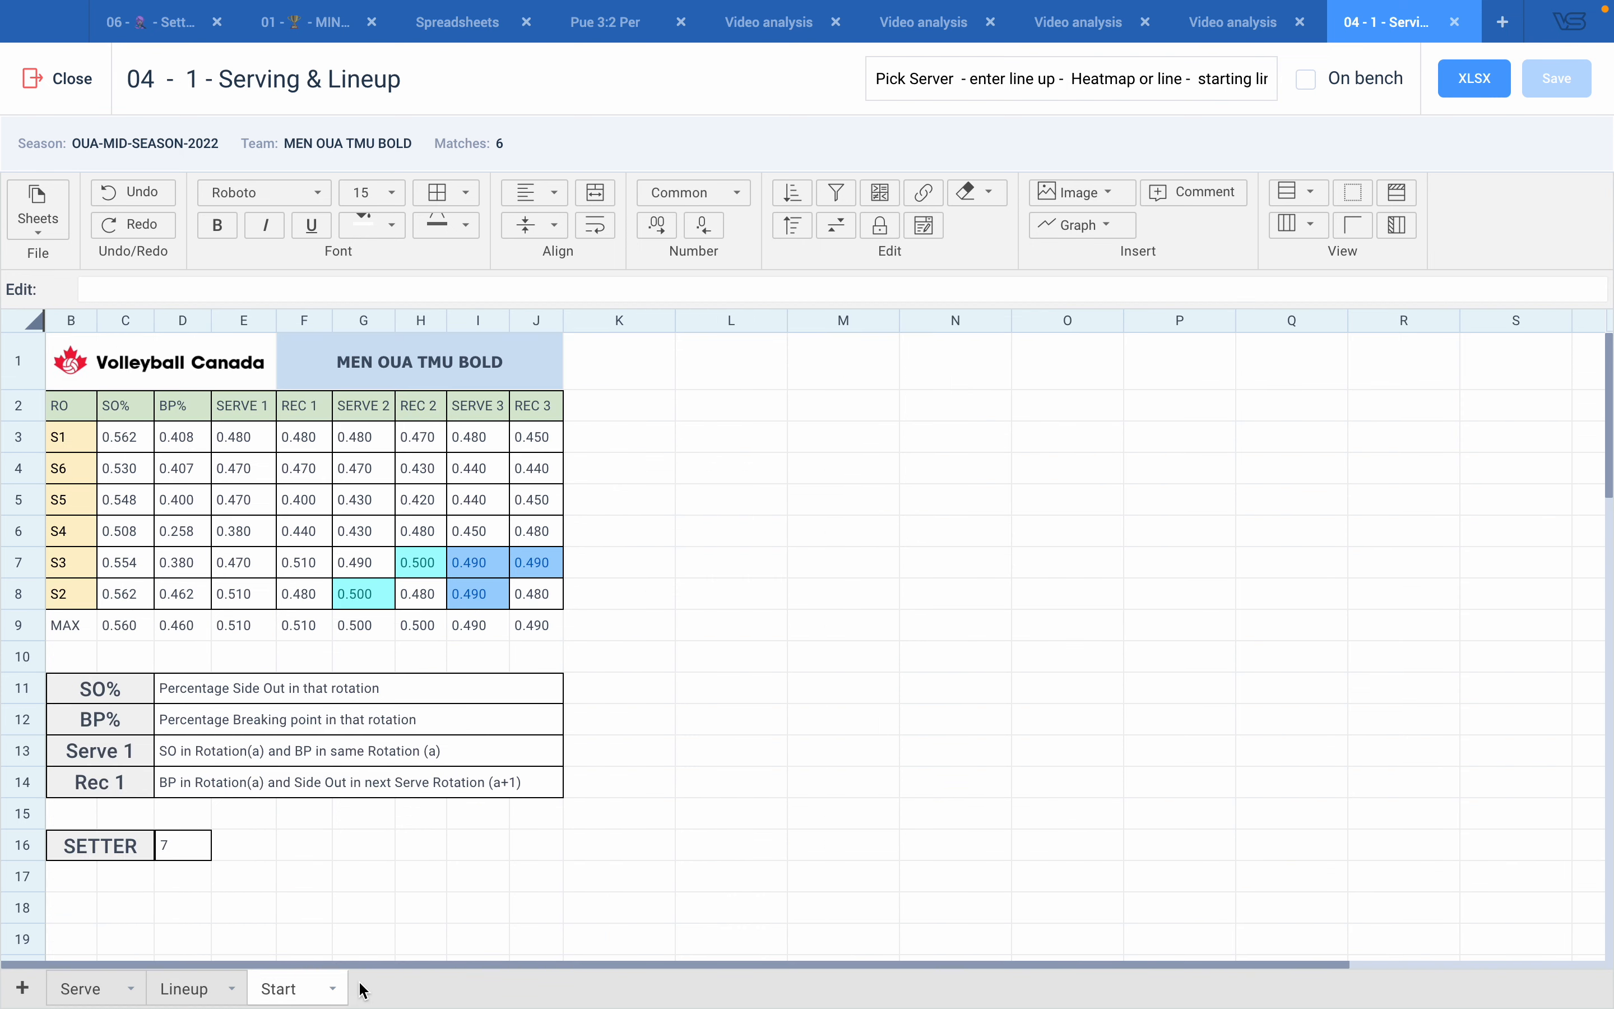
- Create a new blank spreadsheet in a new tab
click(1503, 22)
click(67, 566)
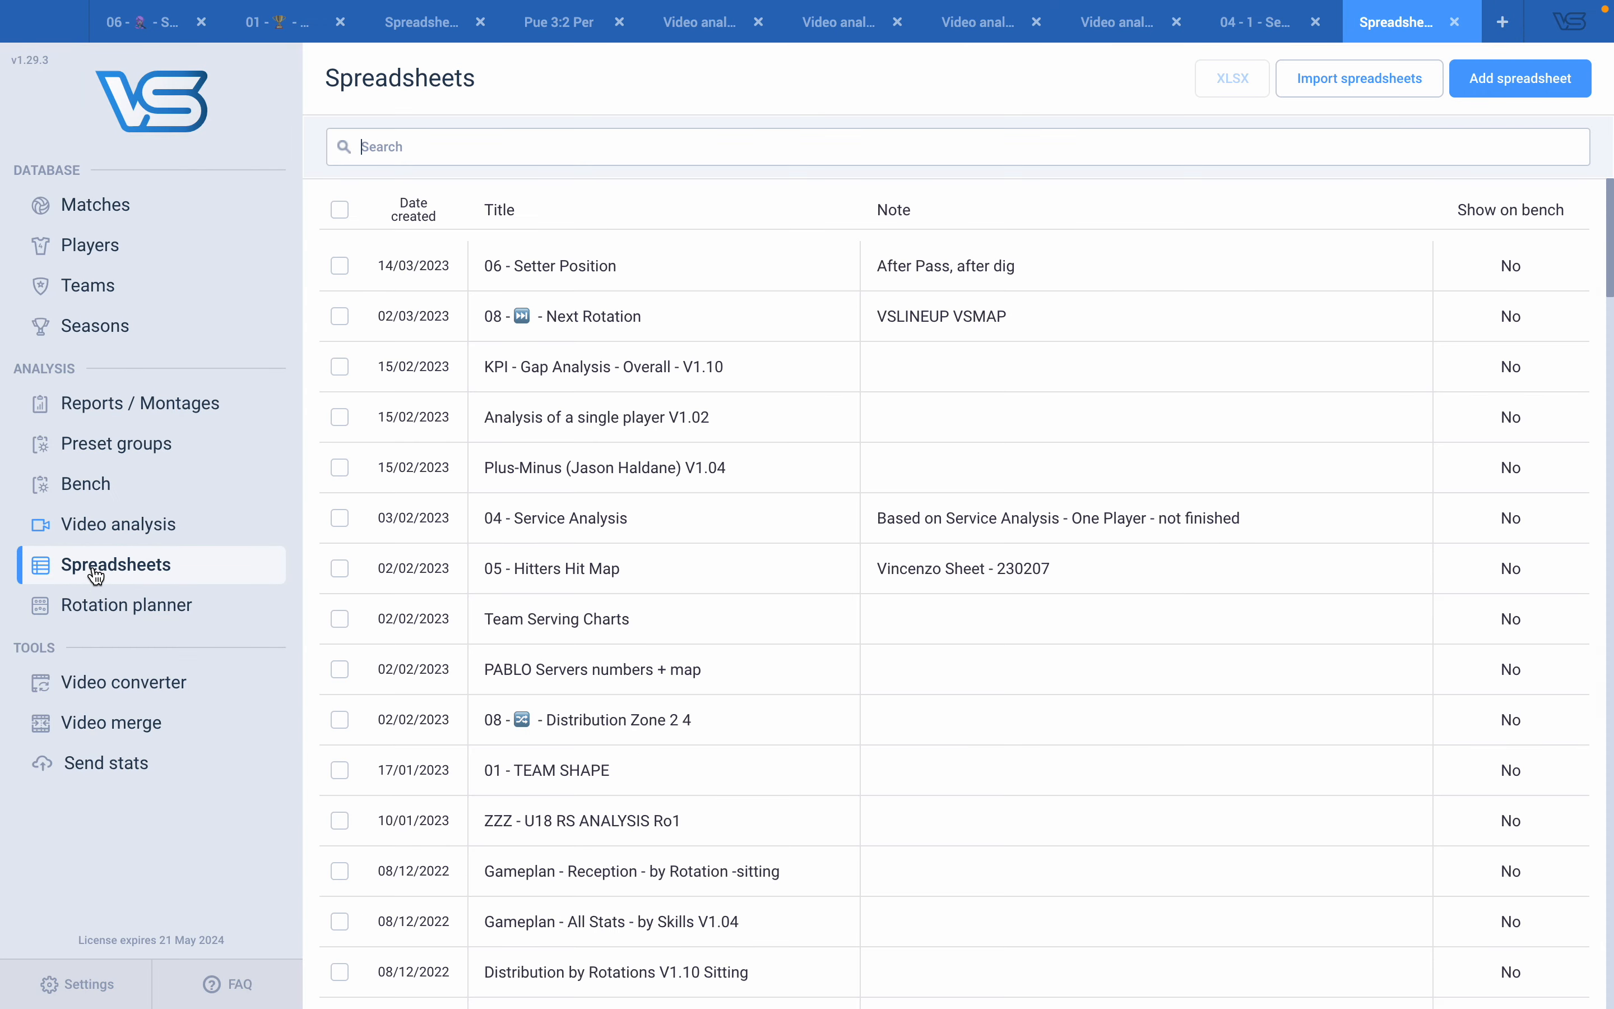
click(1487, 88)
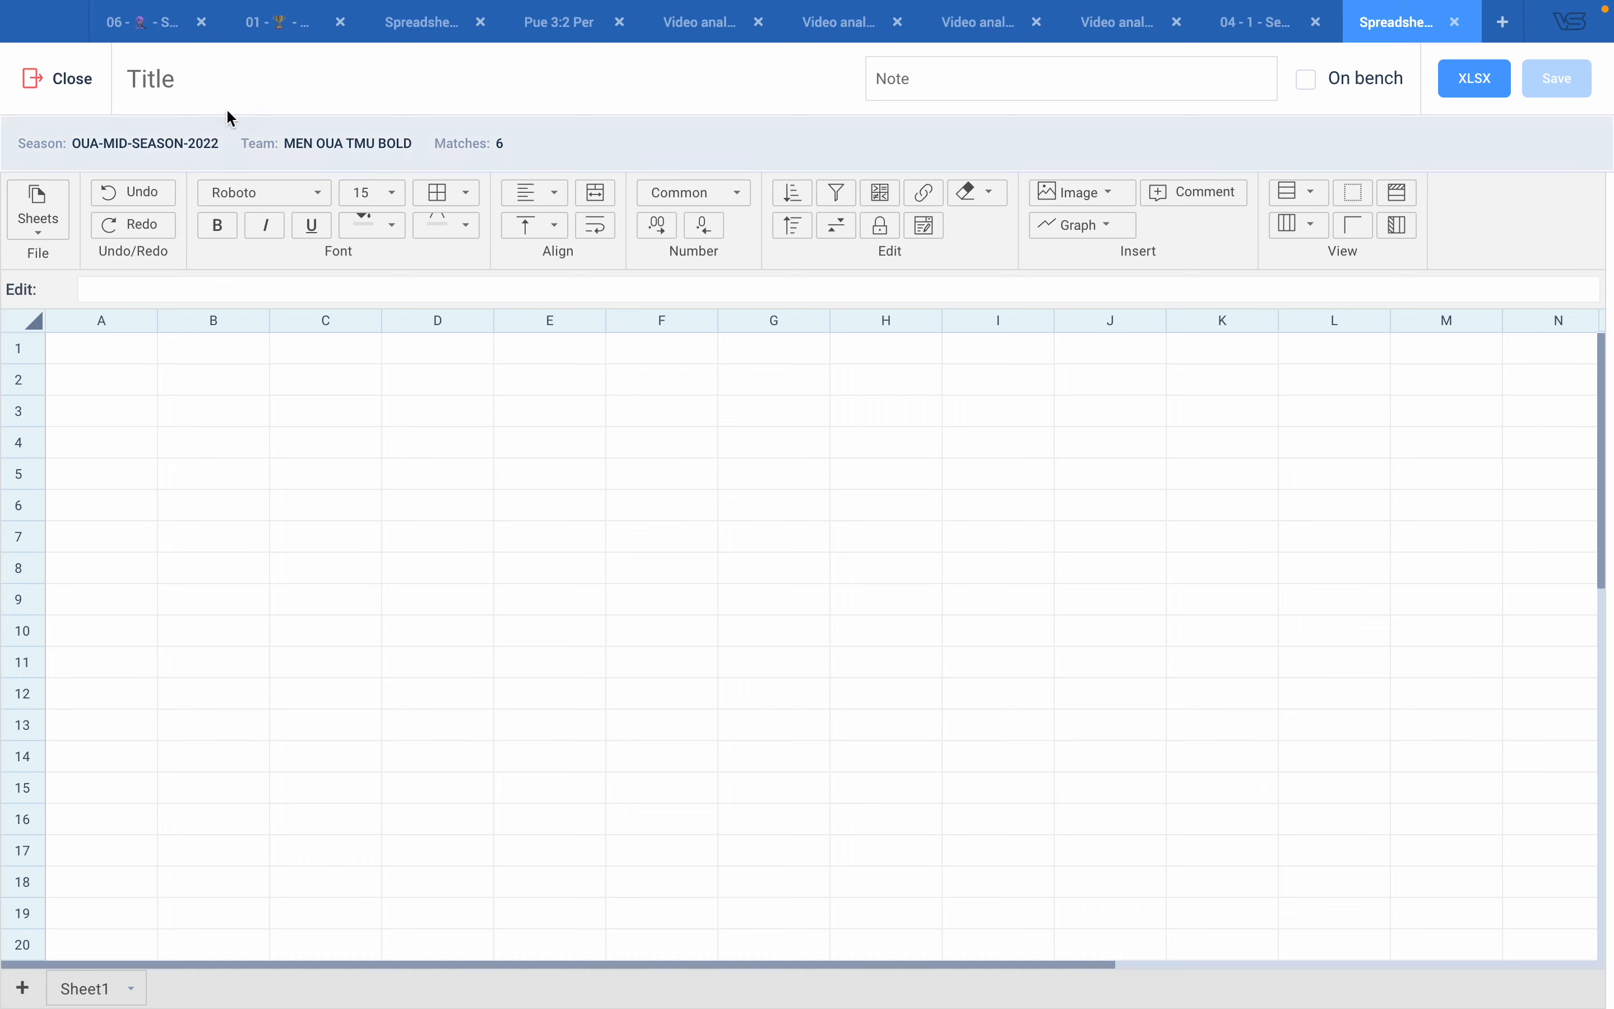
- Enter the first-match attack efficiency formula =VSEFF("*A;M1") in cell B2
click(212, 372)
text(=)
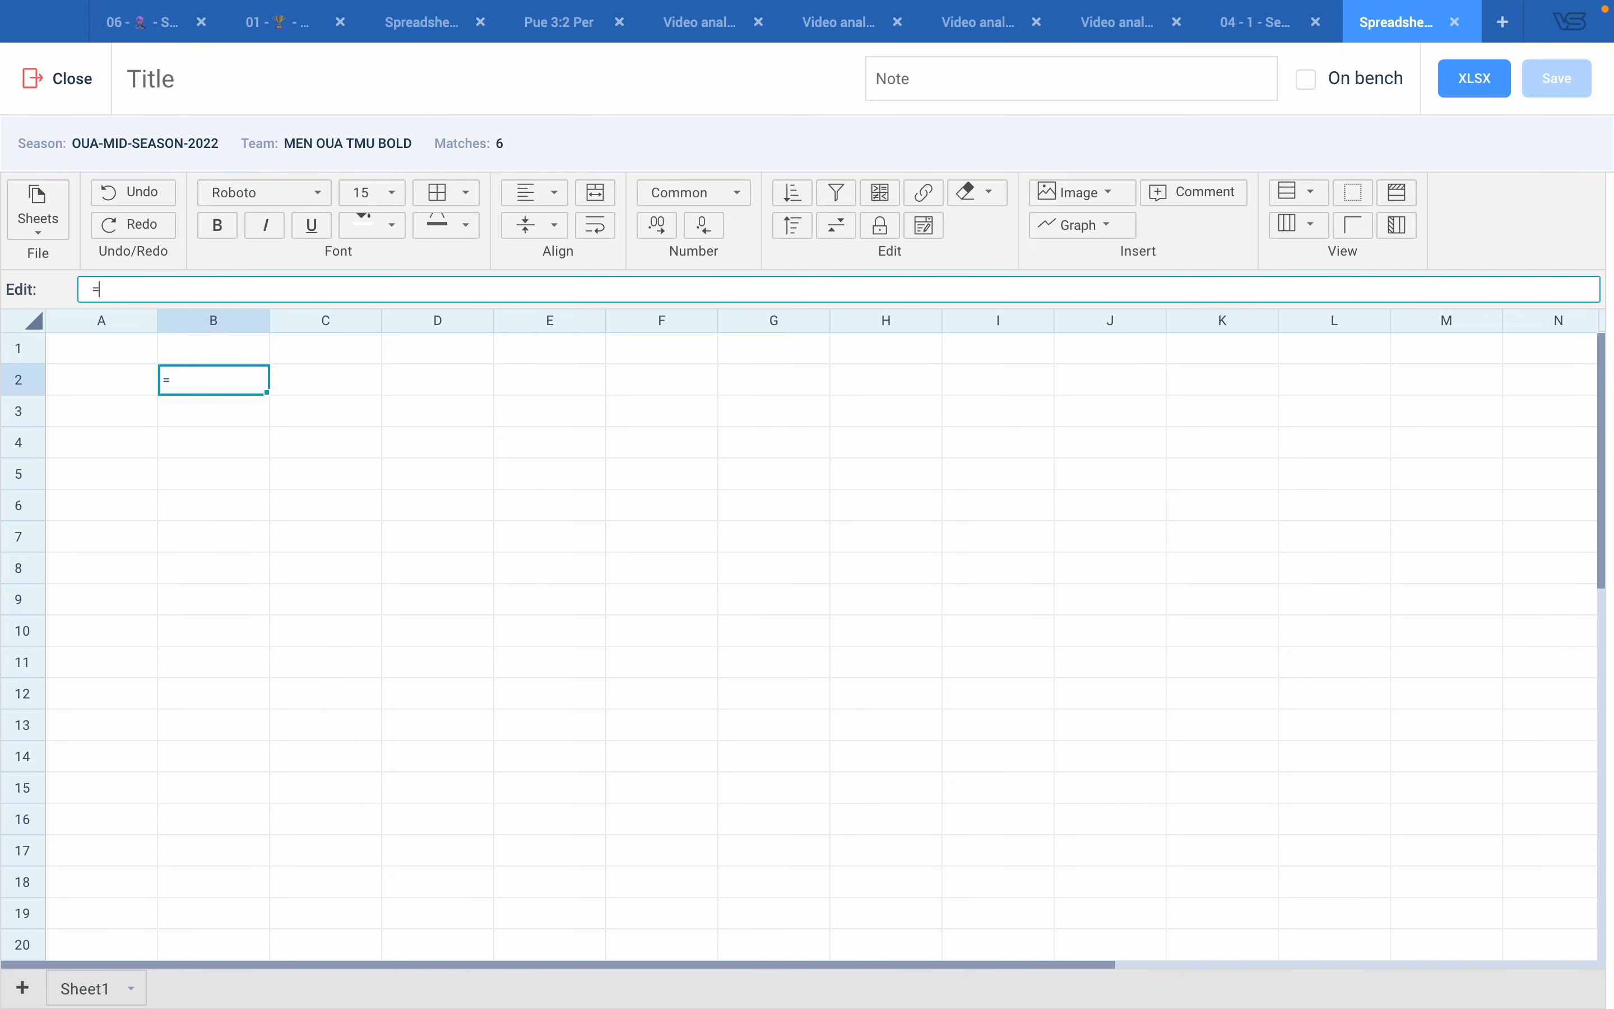
text(VSEFF("*A;M1)
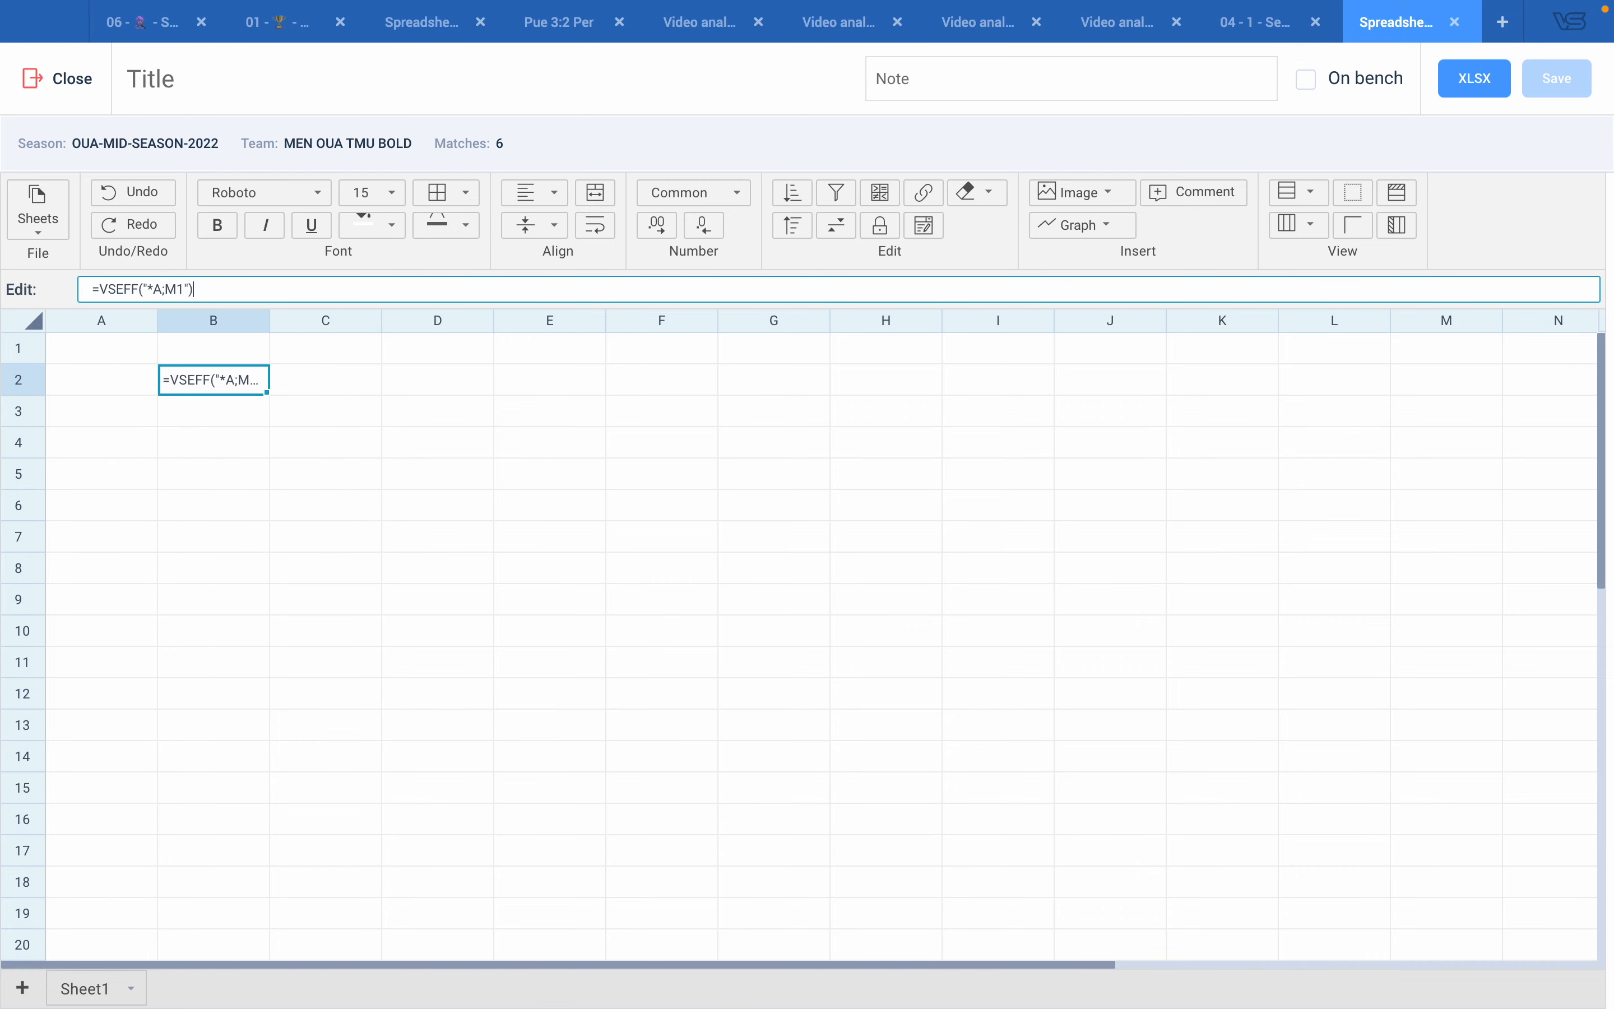
text("))
key(Return)
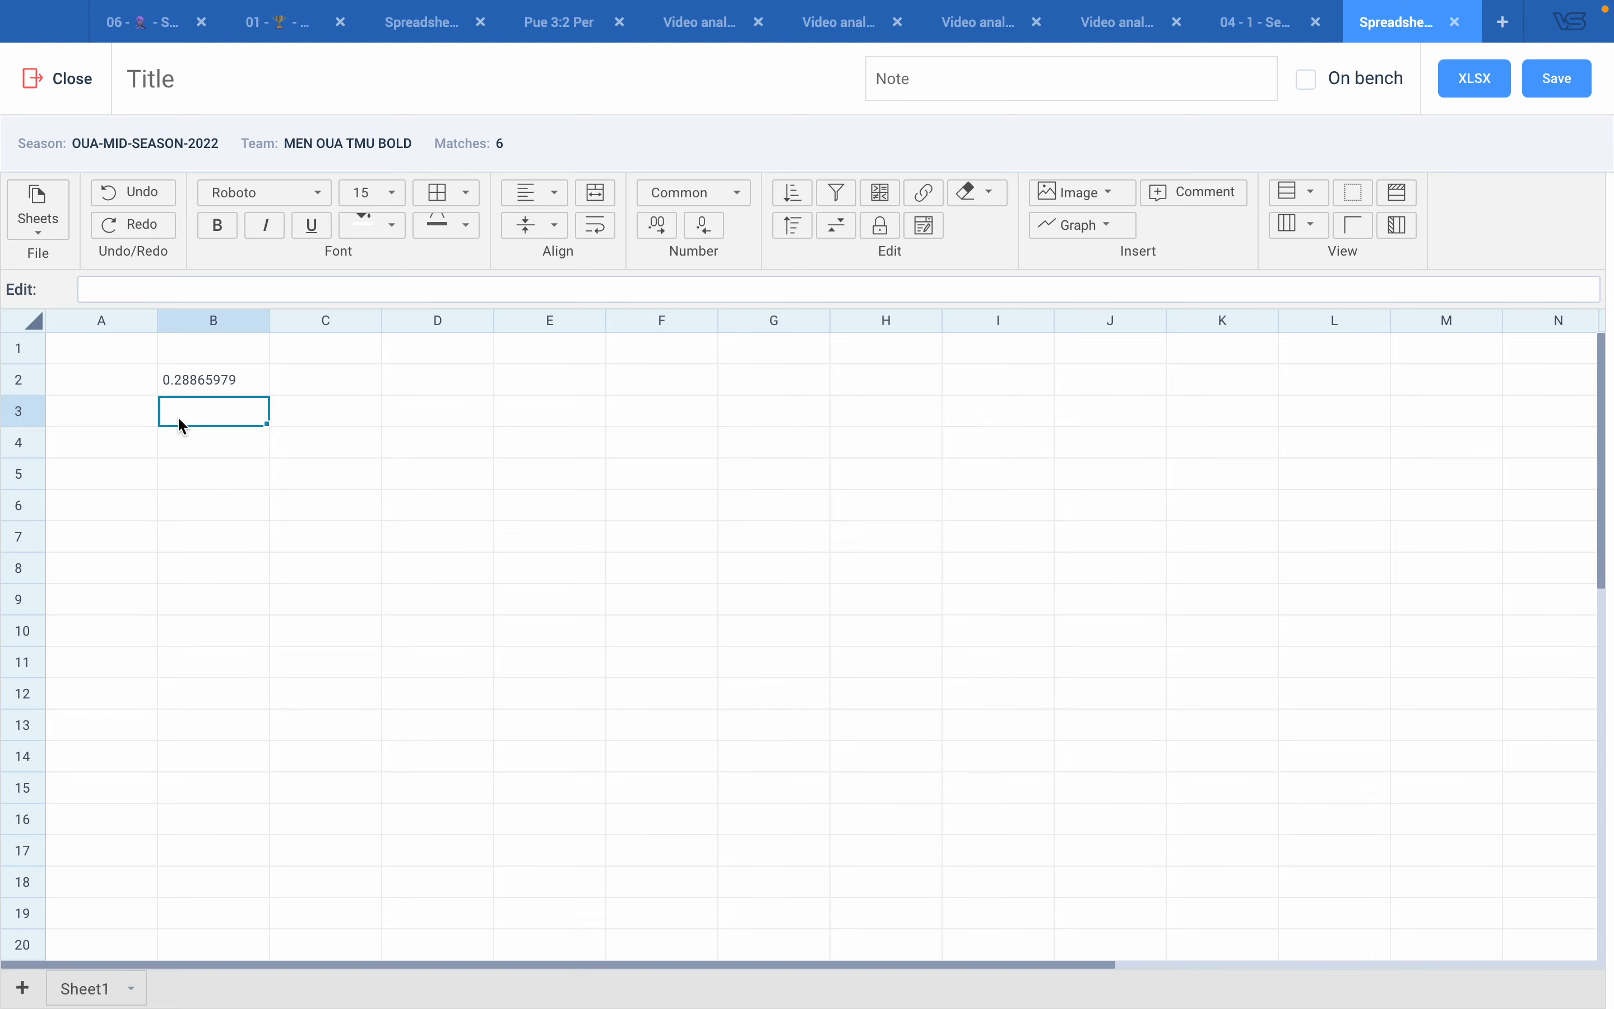
- Enter the second-match formula =VSEFF("*A;M2") in cell B3 and review the formulas in B2 and B3
text(=VSEFF)
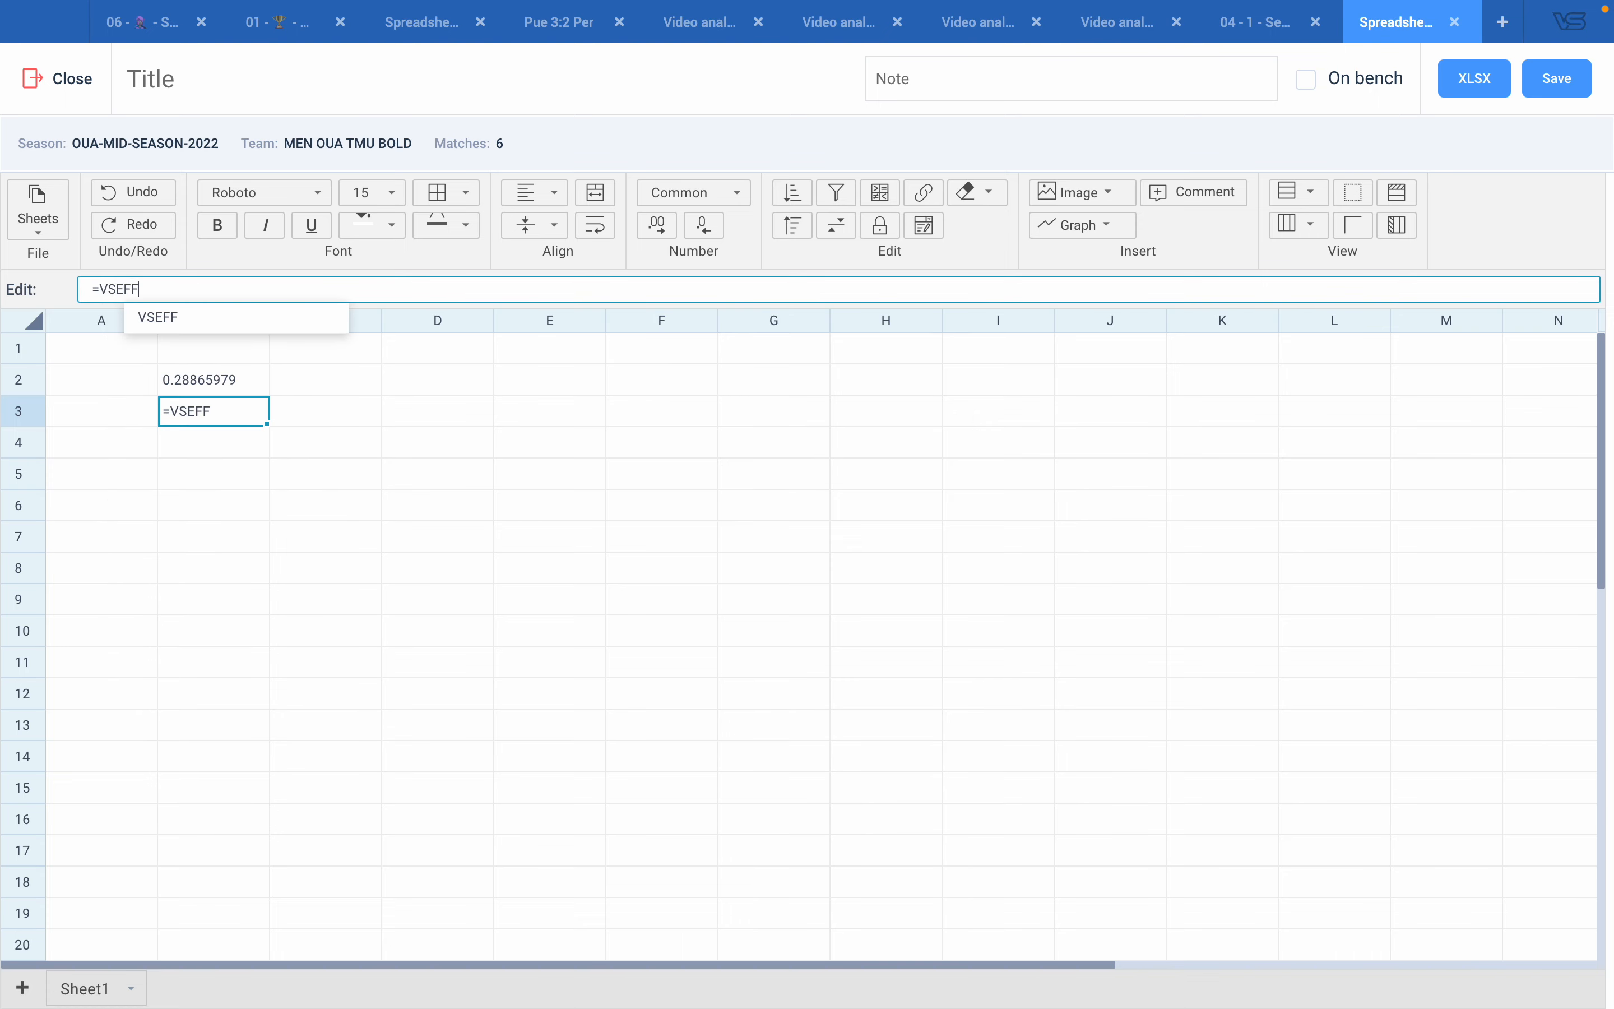
text(("*A;M2)
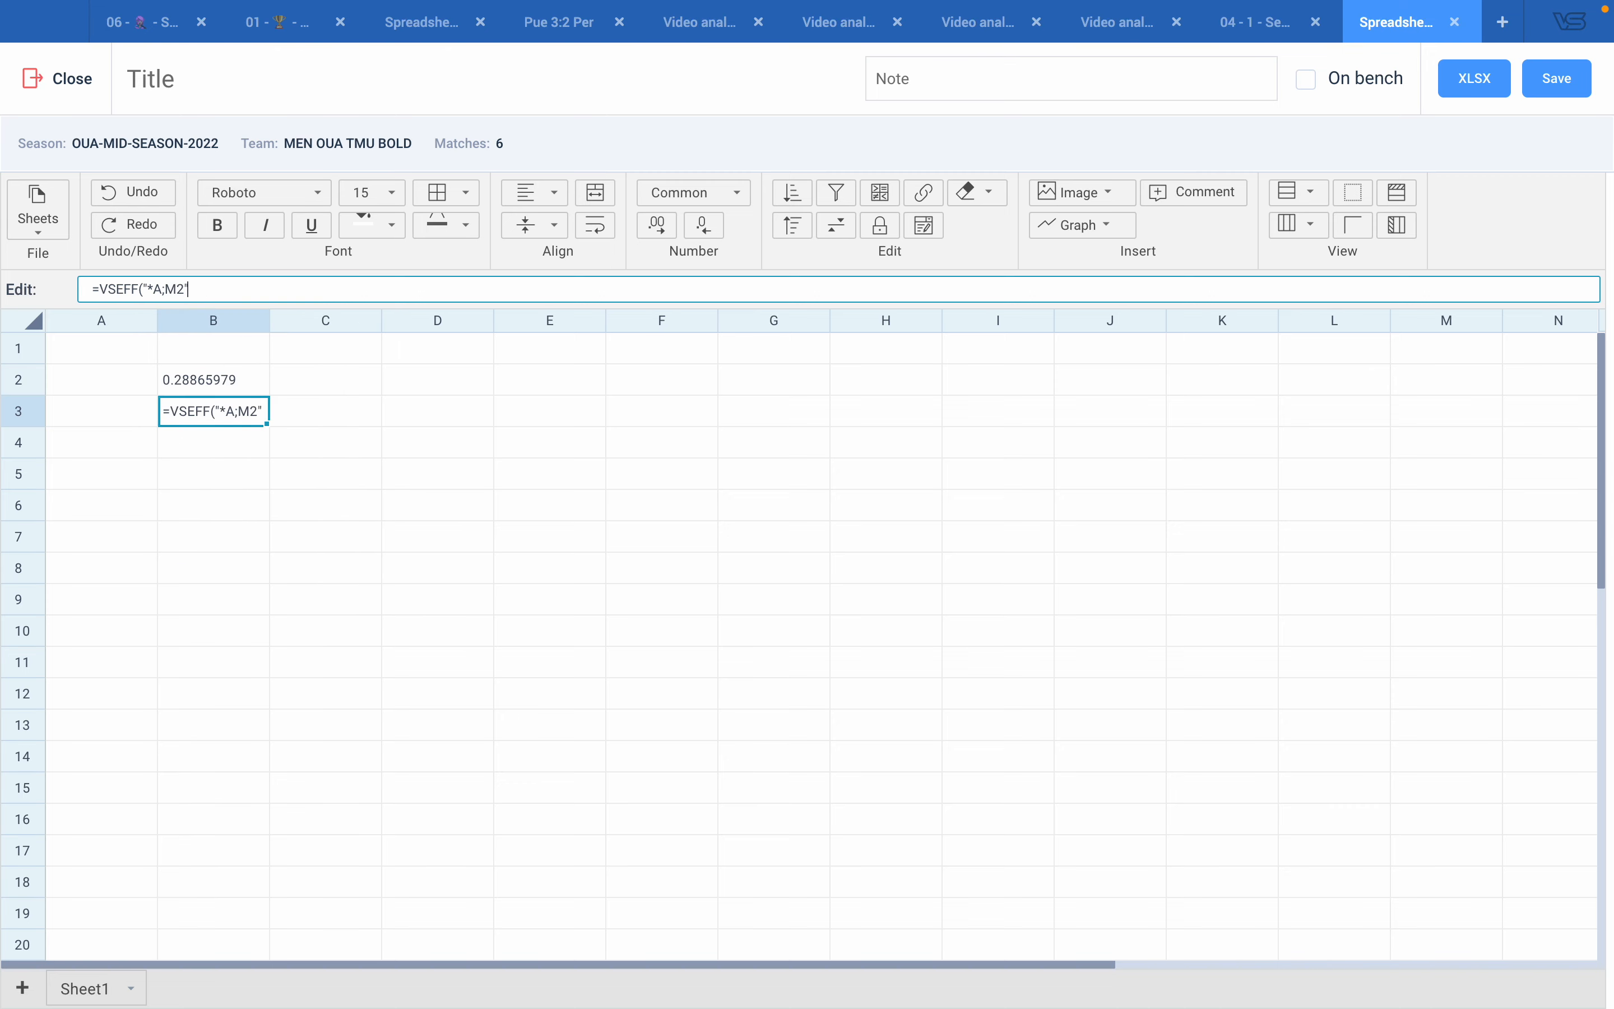
key(Return)
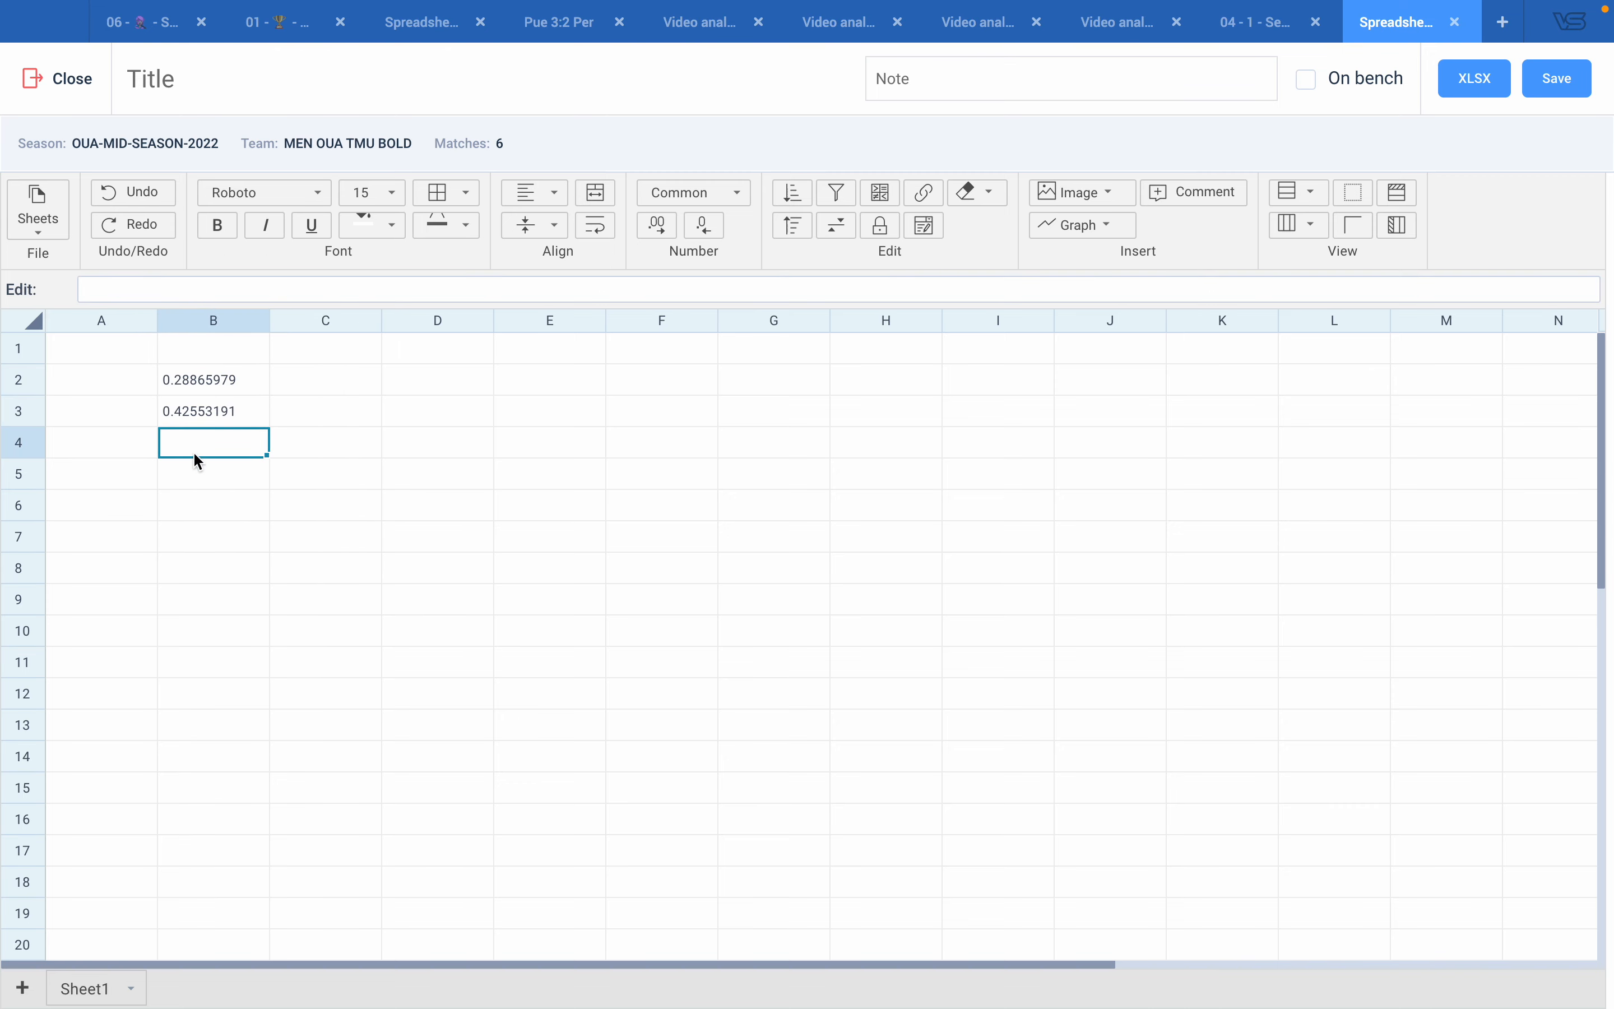
click(196, 384)
click(198, 409)
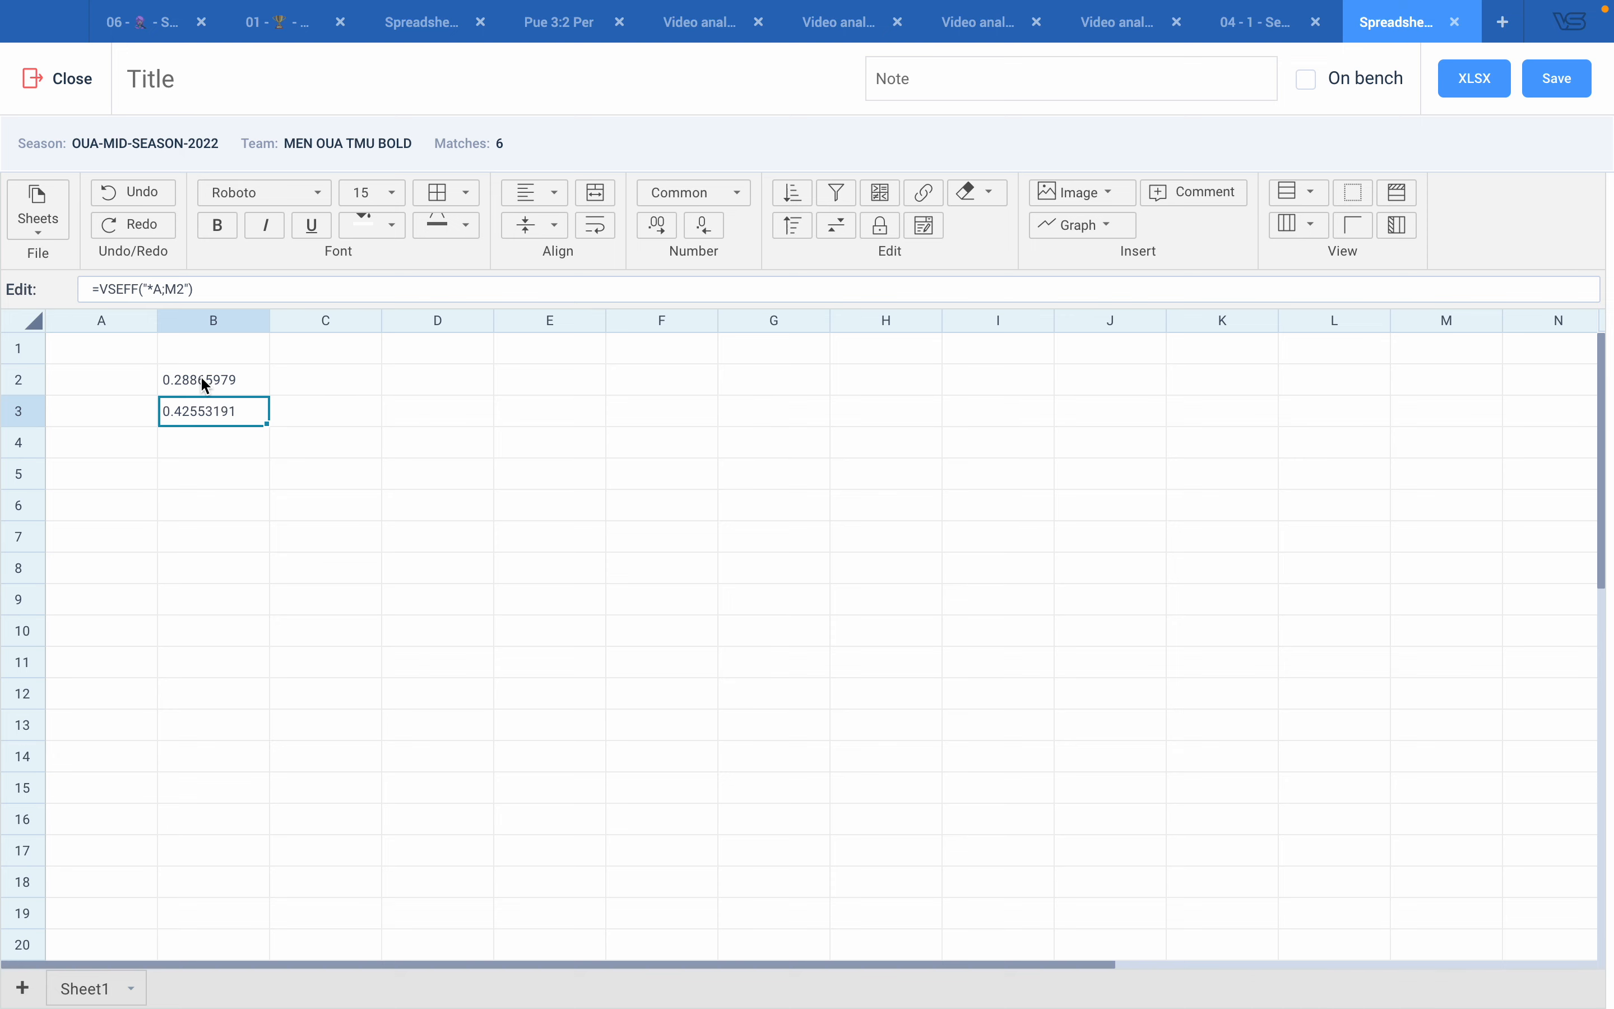
- Enter the team name formula =VSTEAMNAME("a;M1") in cell C2 and widen column C to fit the full name
click(306, 385)
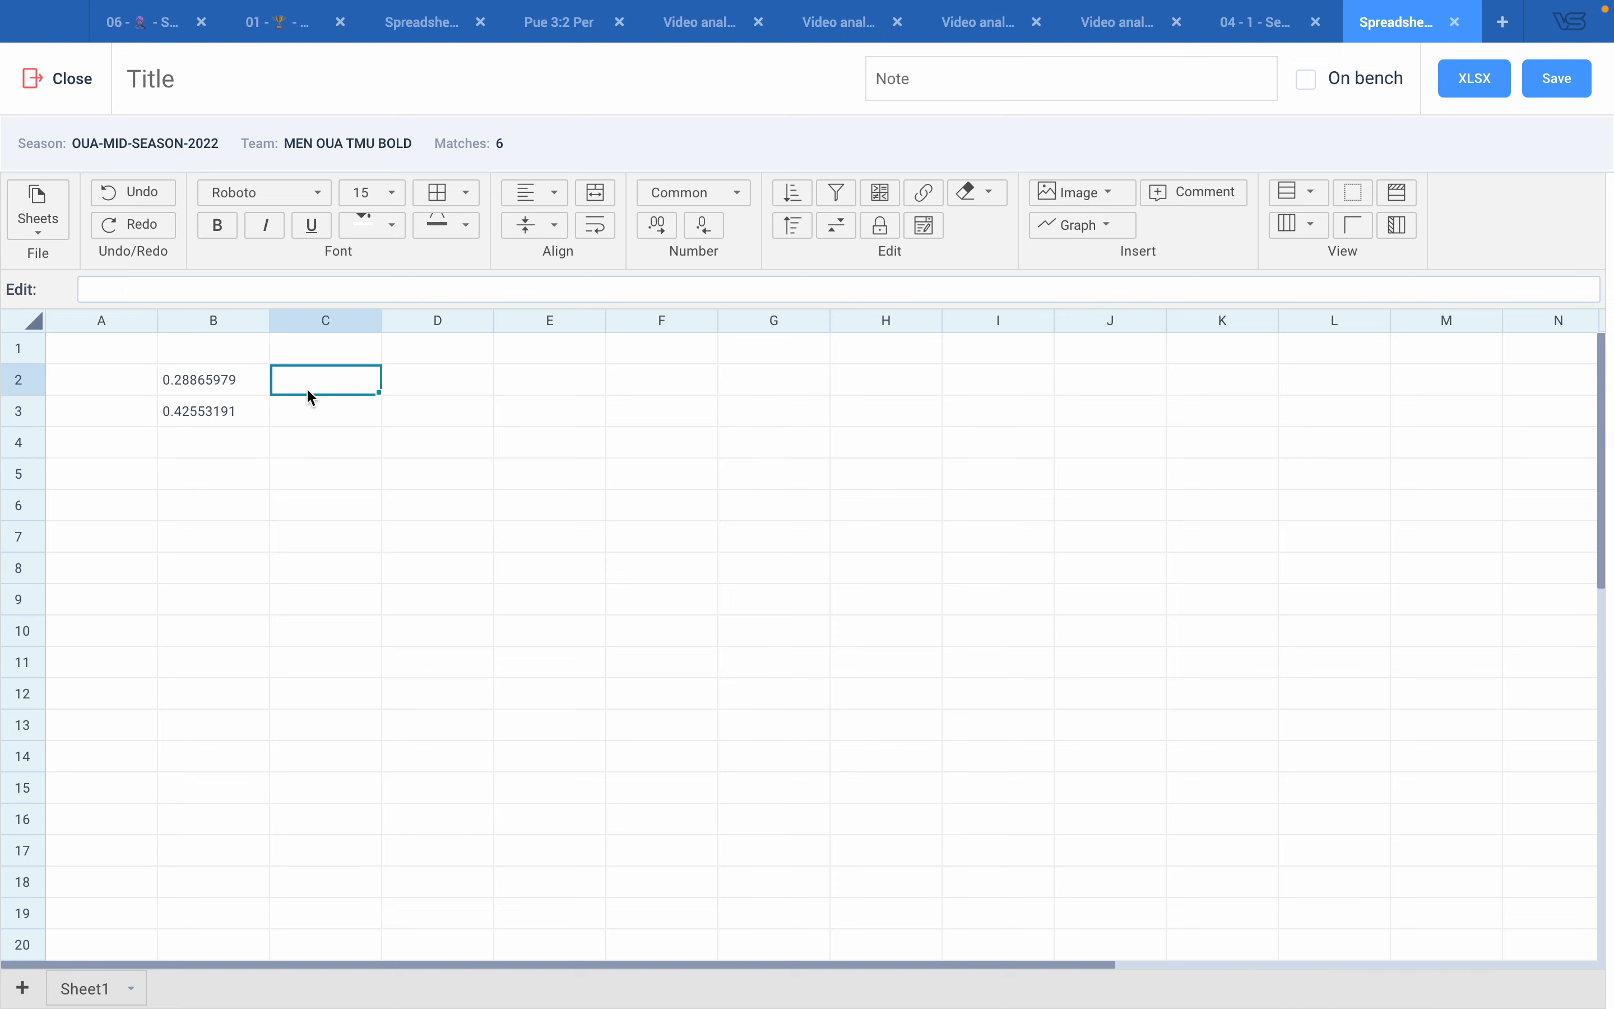
click(242, 294)
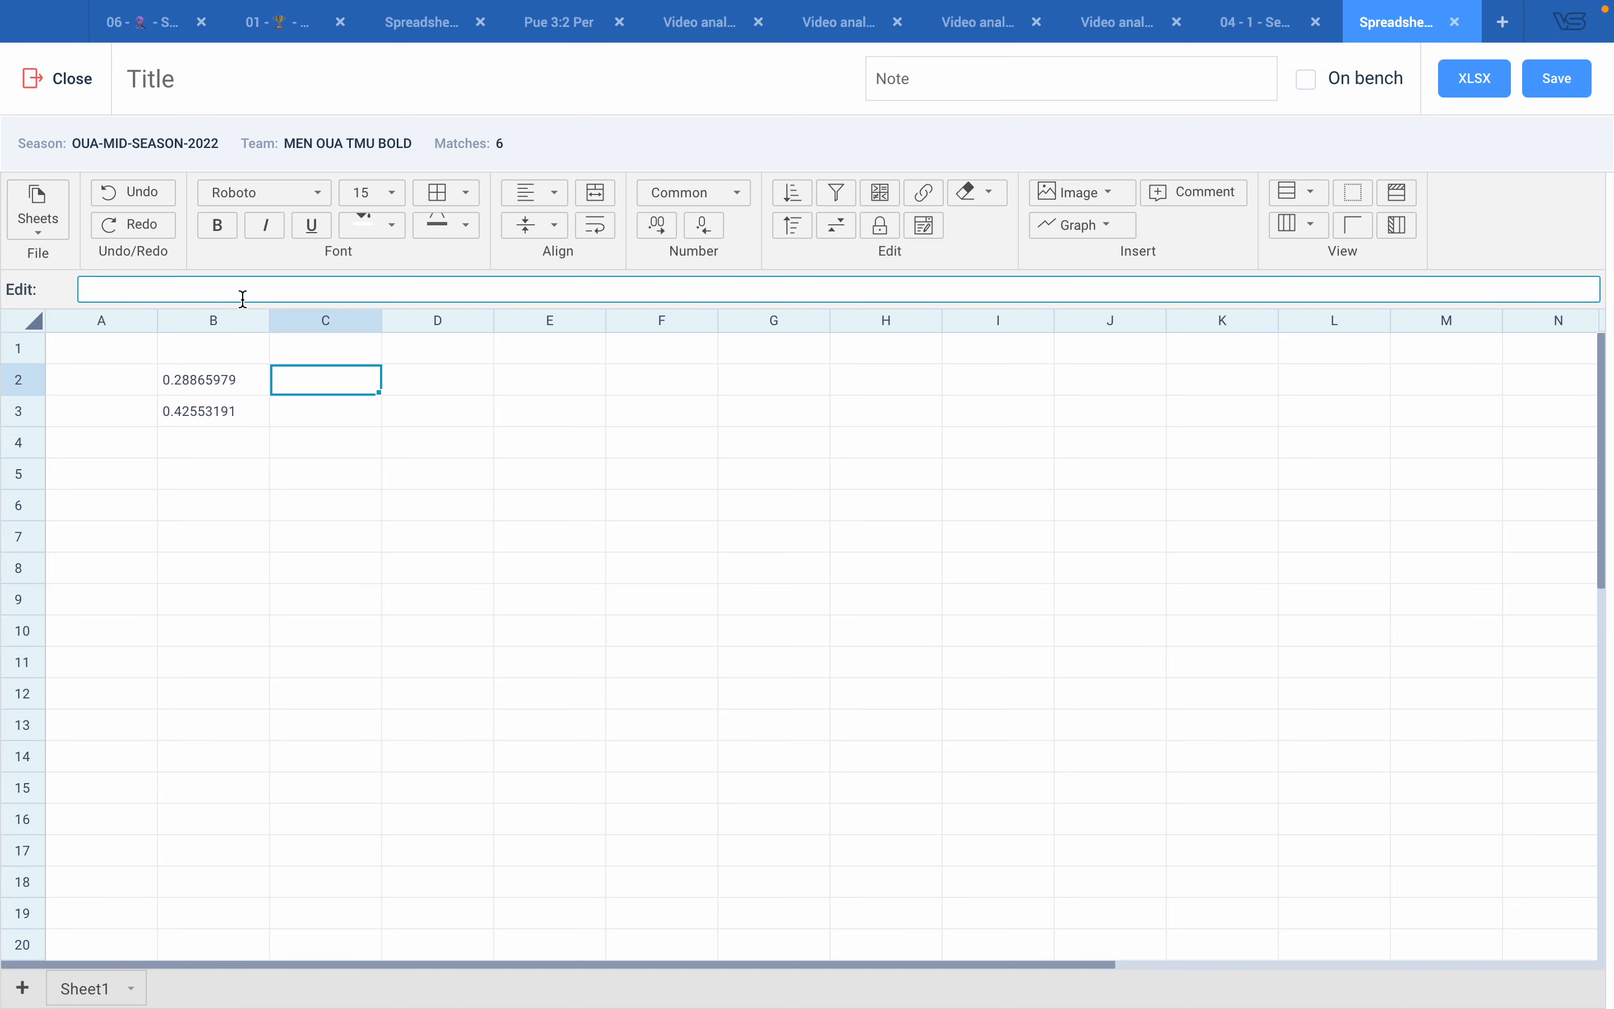
text(=VST)
key(Return)
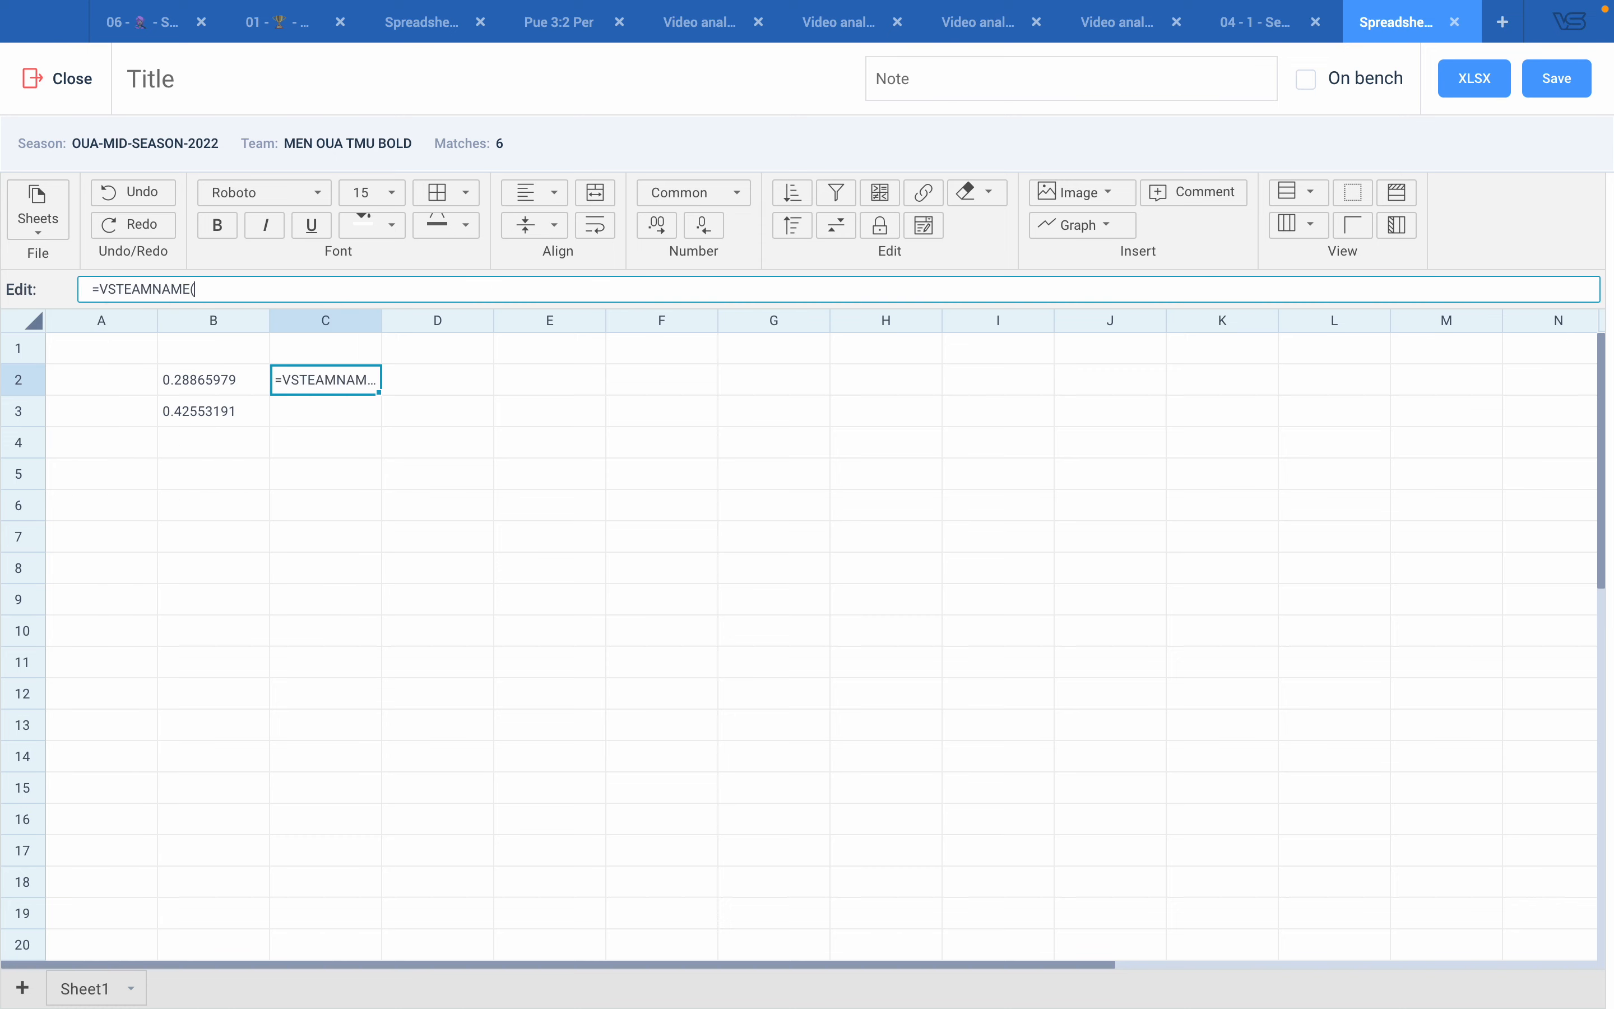
text((a)
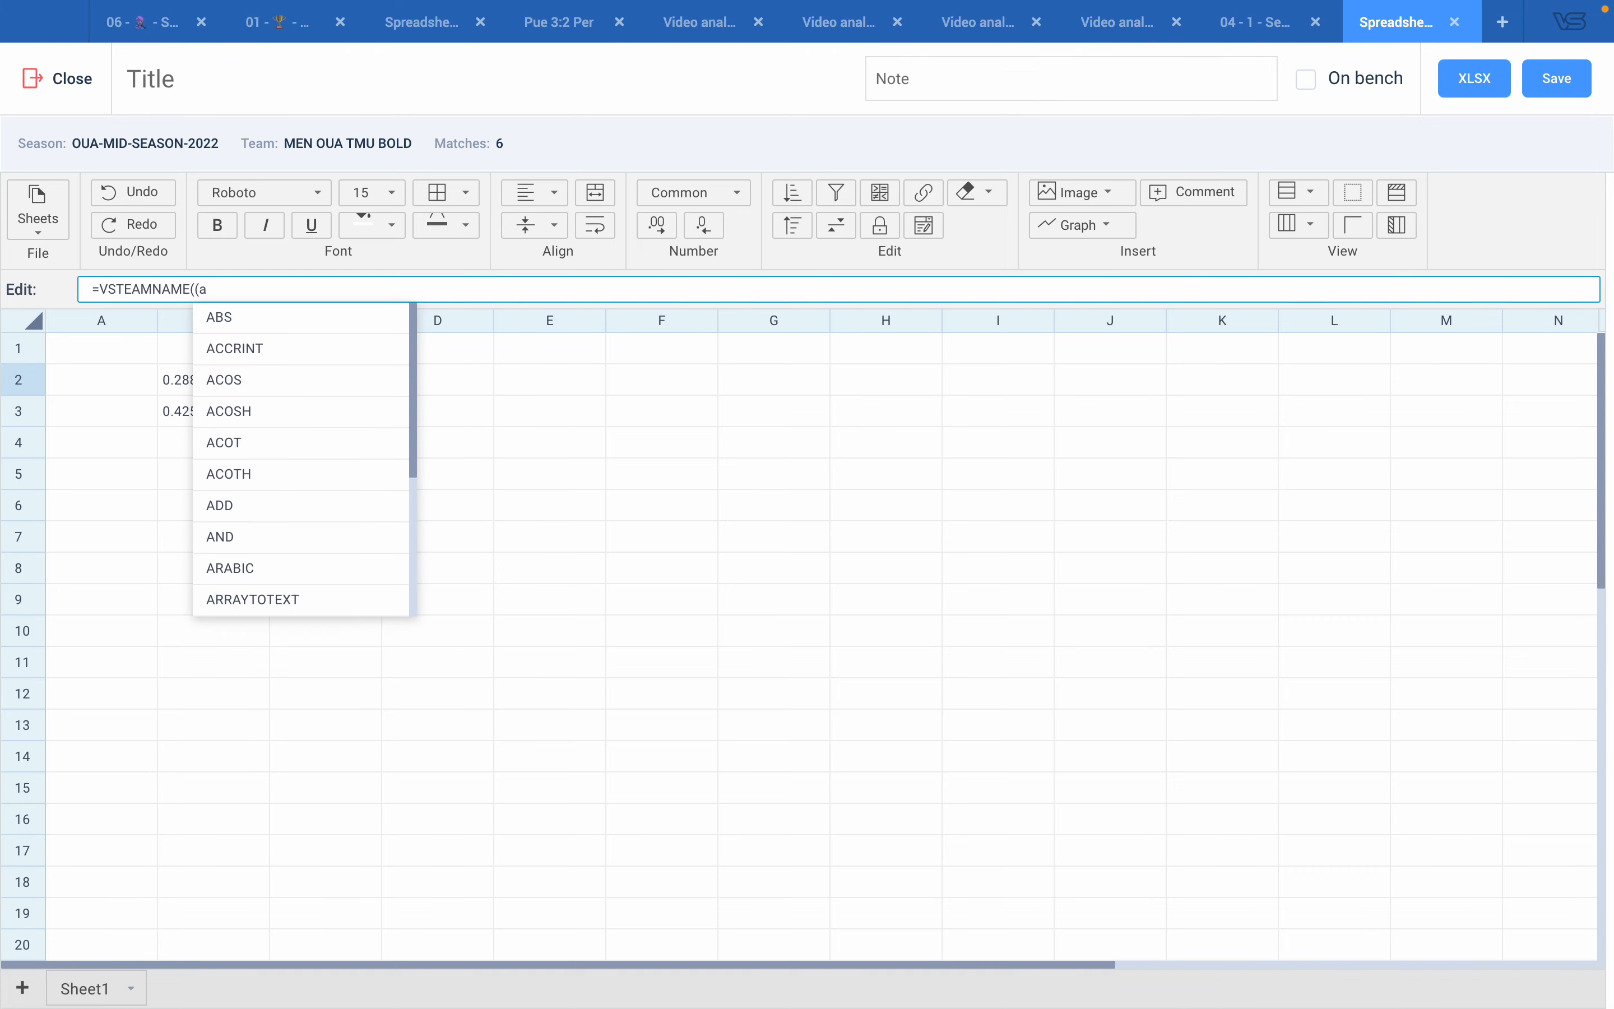
key(BackSpace)
key(BackSpace)
text(")
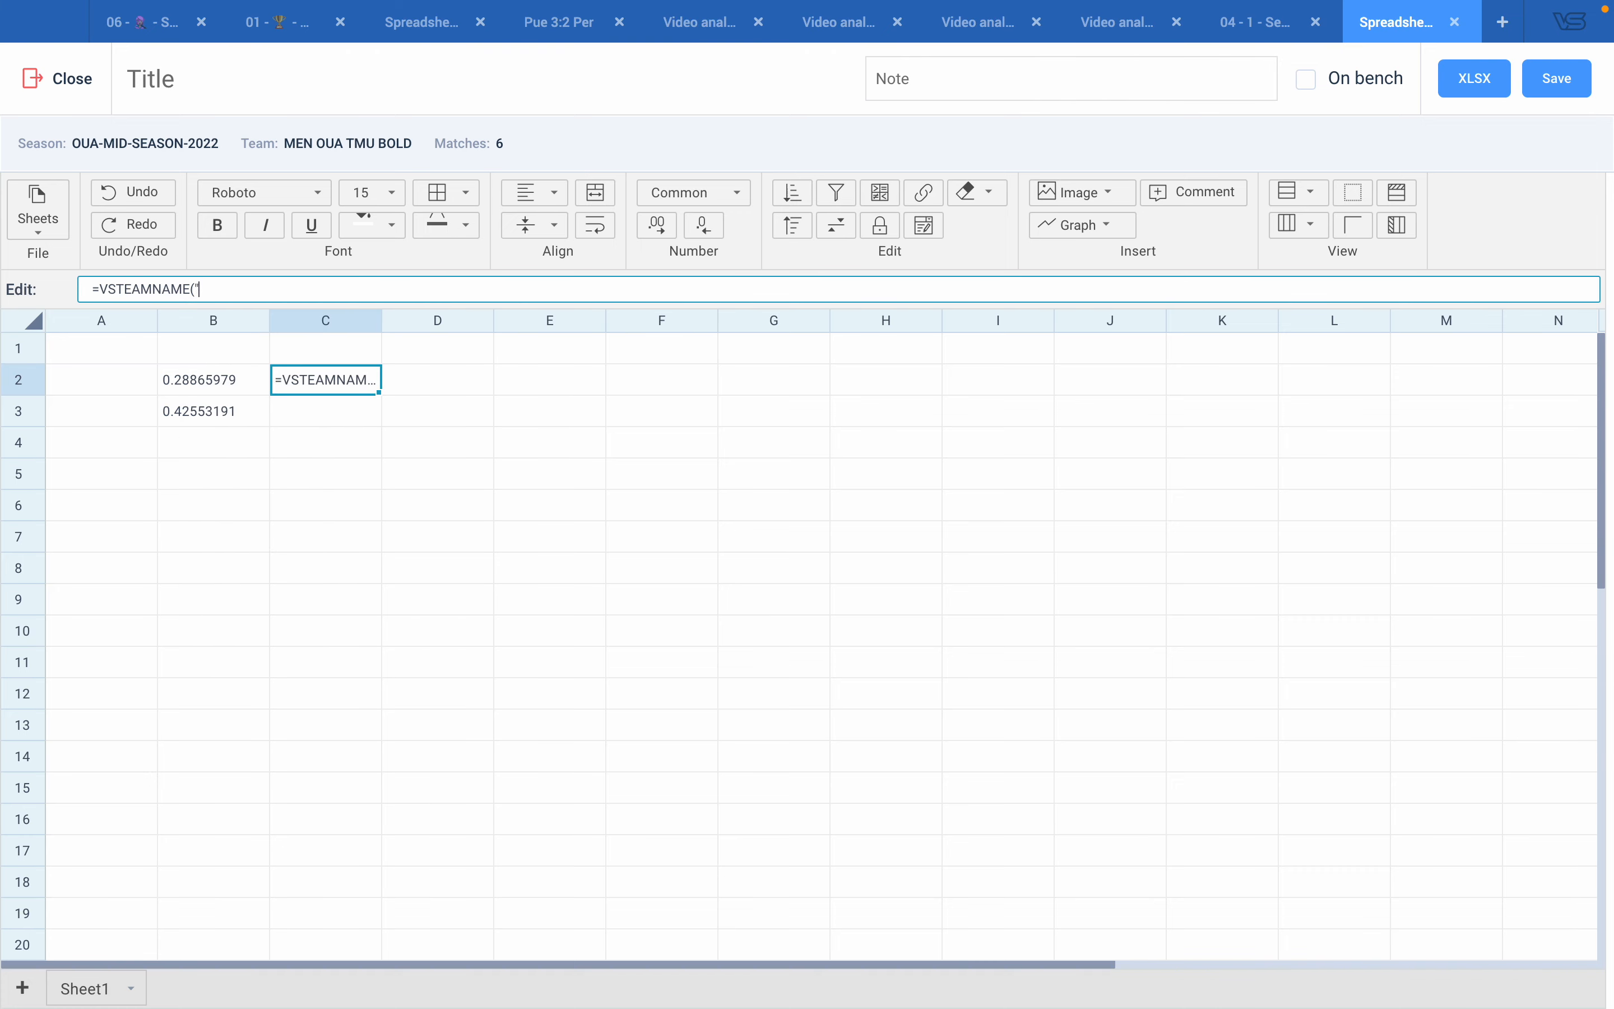
text(a;M1)
key(Return)
click(379, 319)
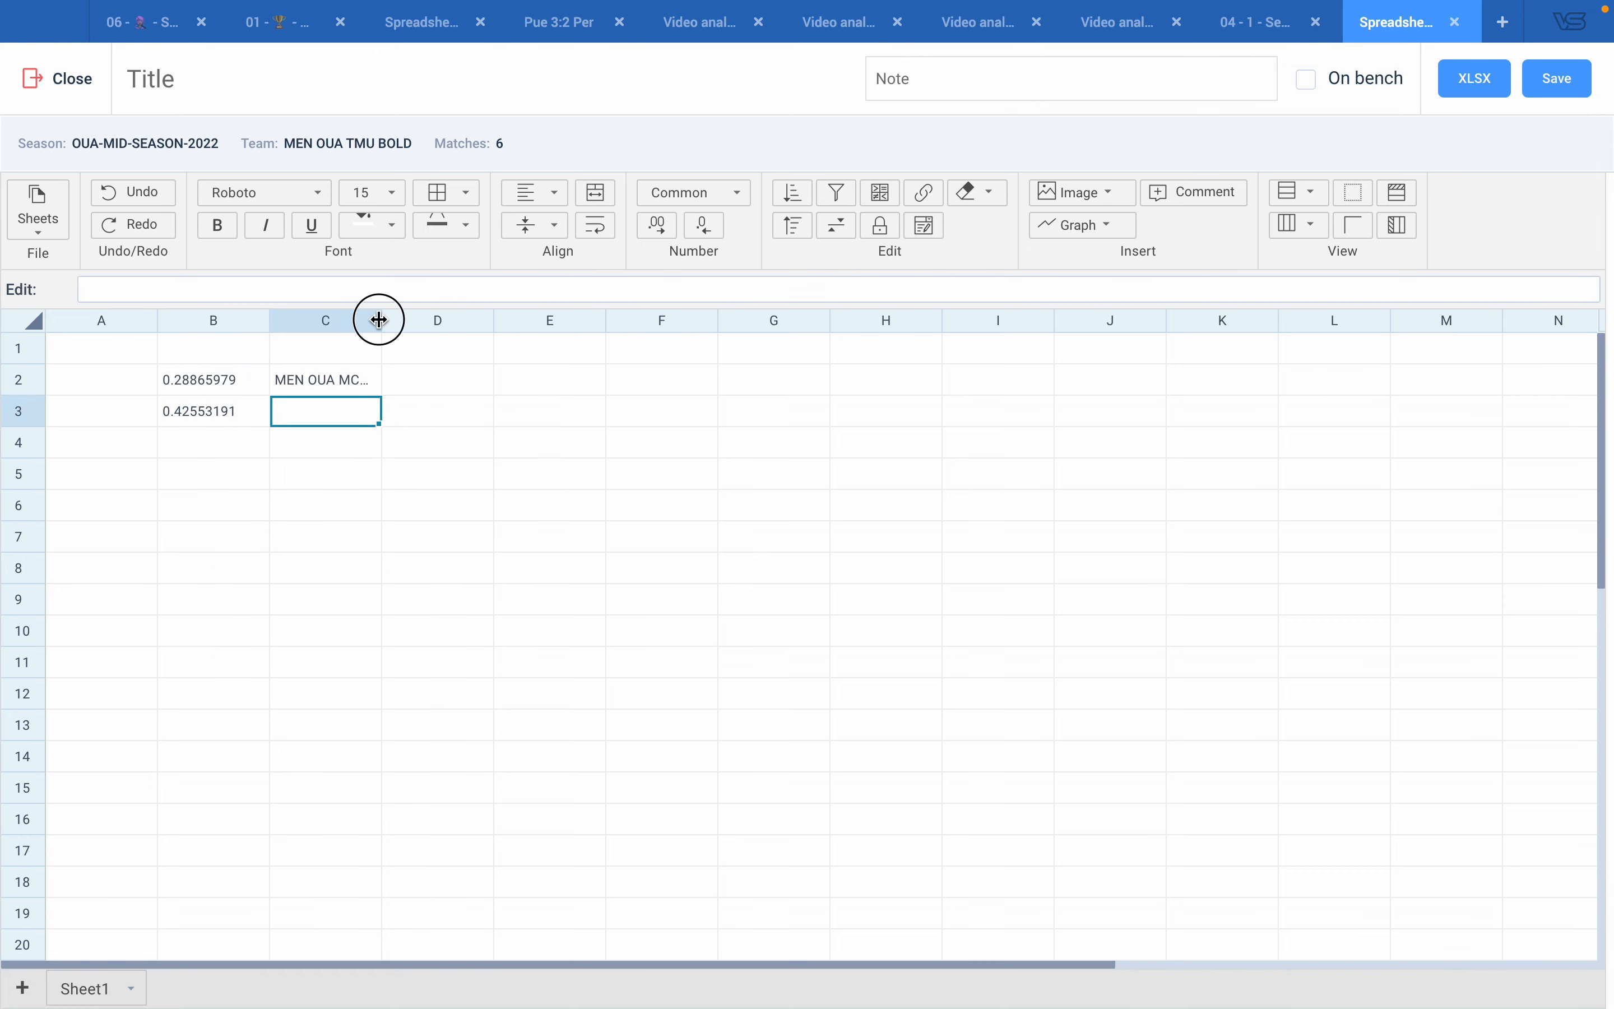
drag(378, 319, 721, 337)
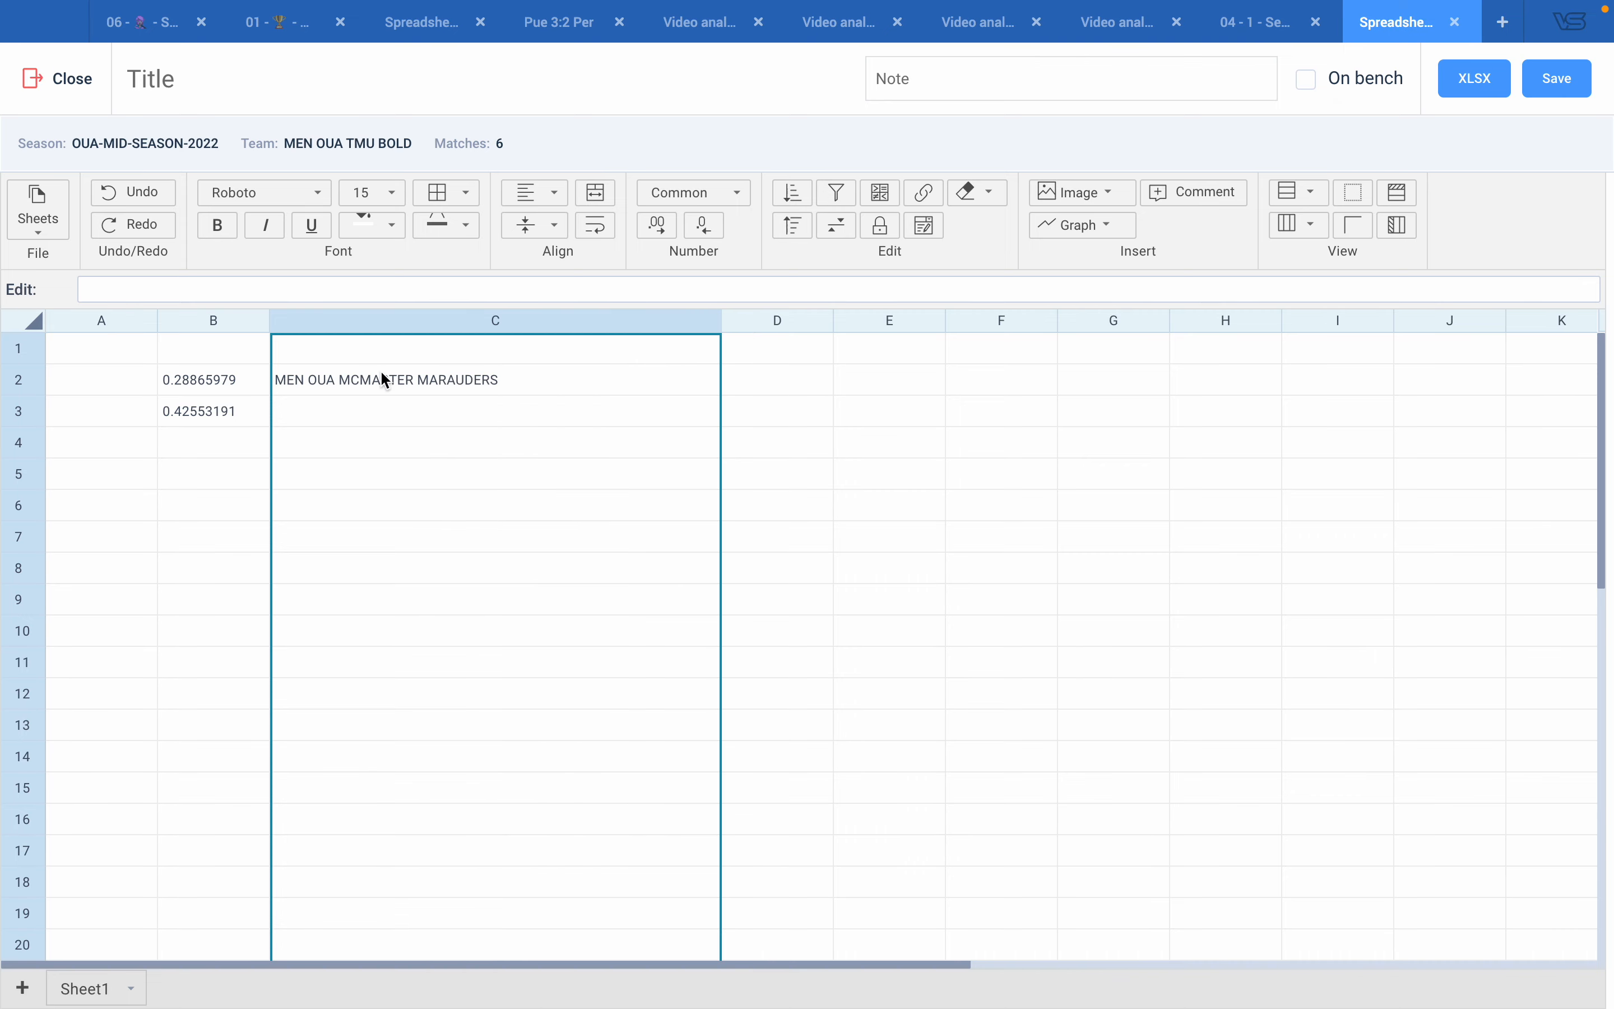
- Copy the team name formula from C2 to C3 and change it to =VSTEAMNAME("a;M2")
click(315, 404)
click(323, 379)
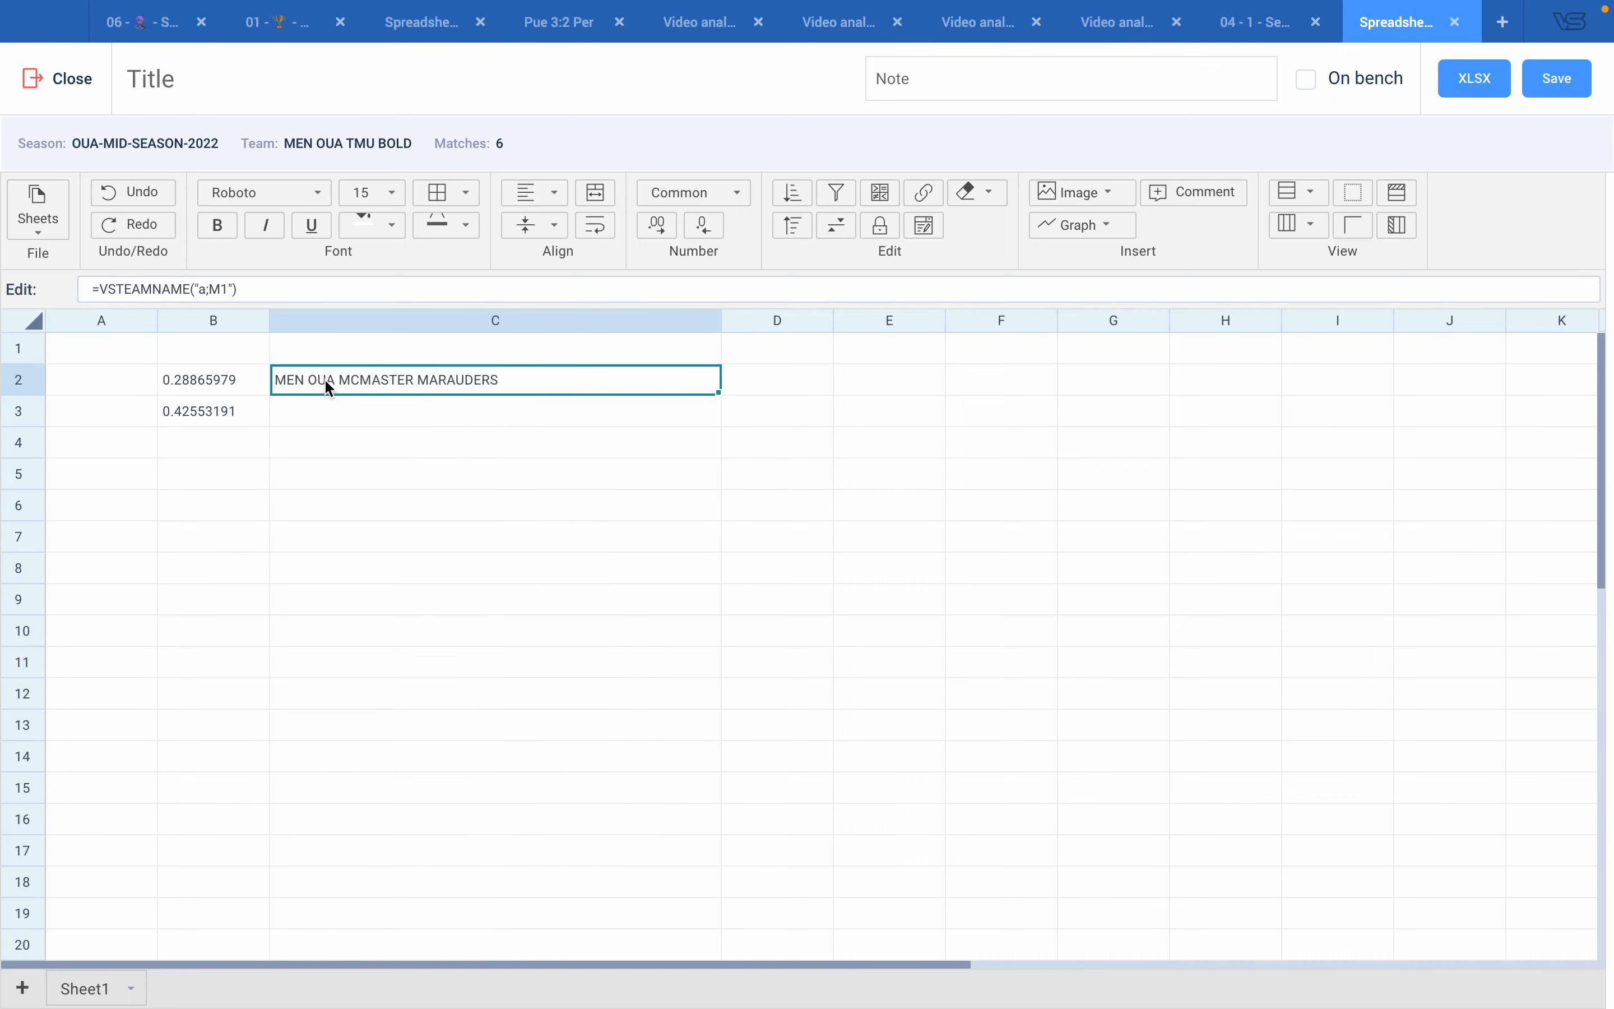
click(320, 410)
text(=VSTEAMNAME("a;M1"))
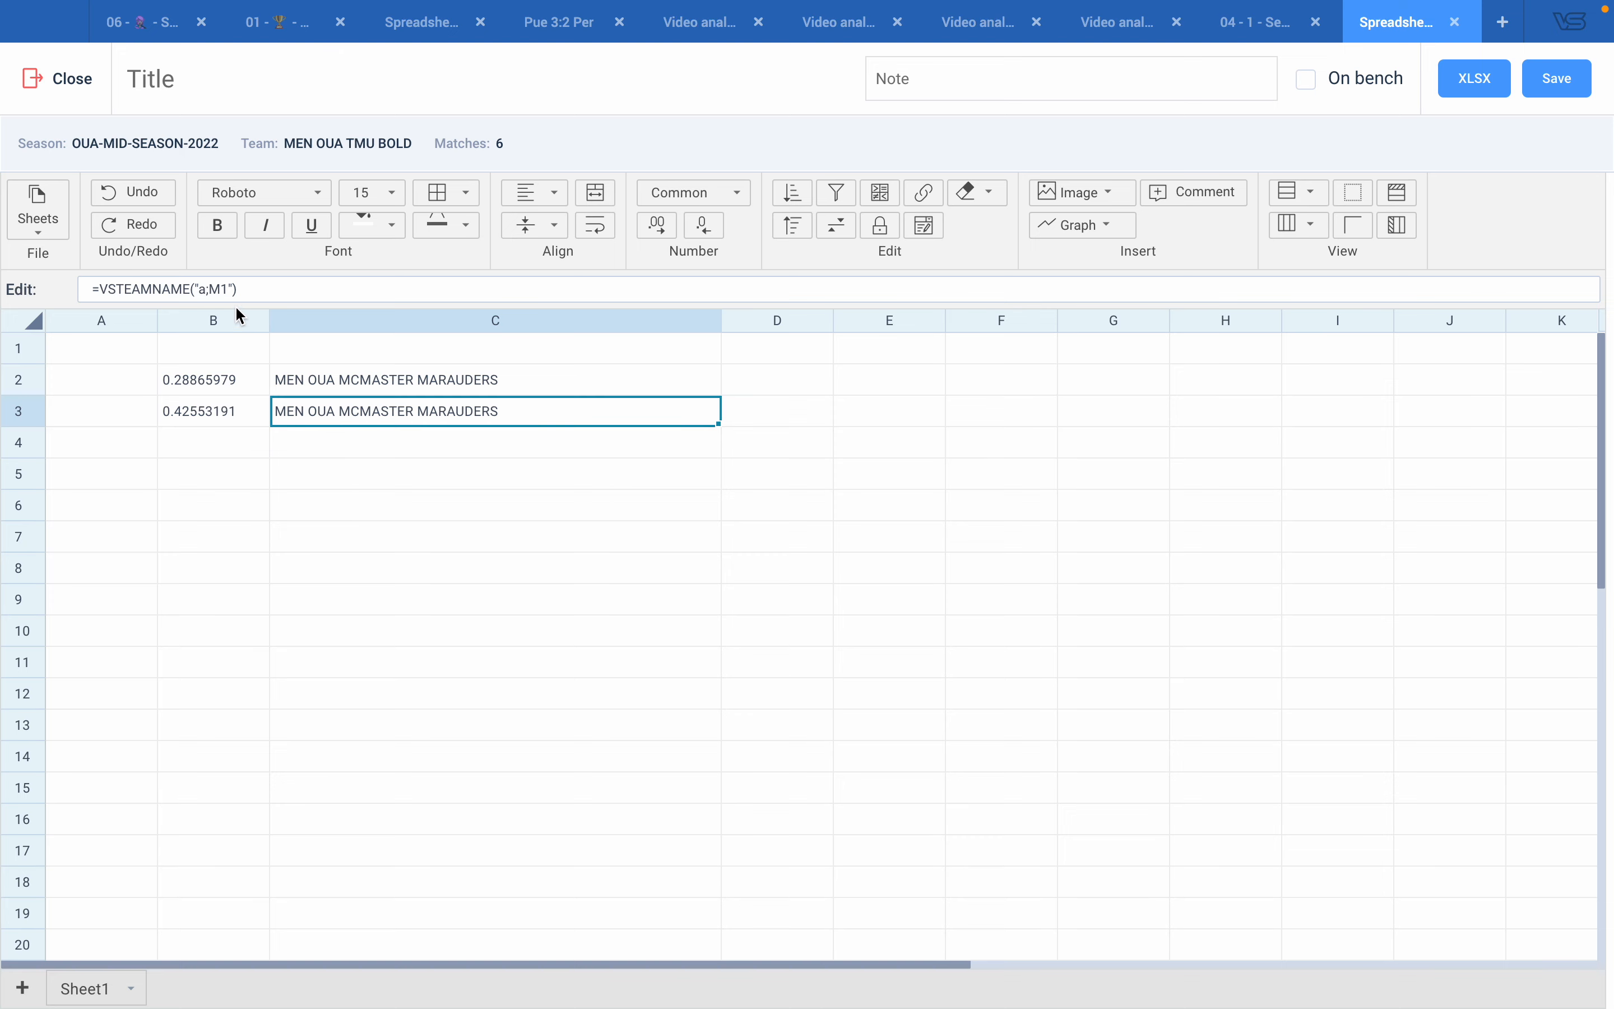
click(228, 294)
key(BackSpace)
text(2)
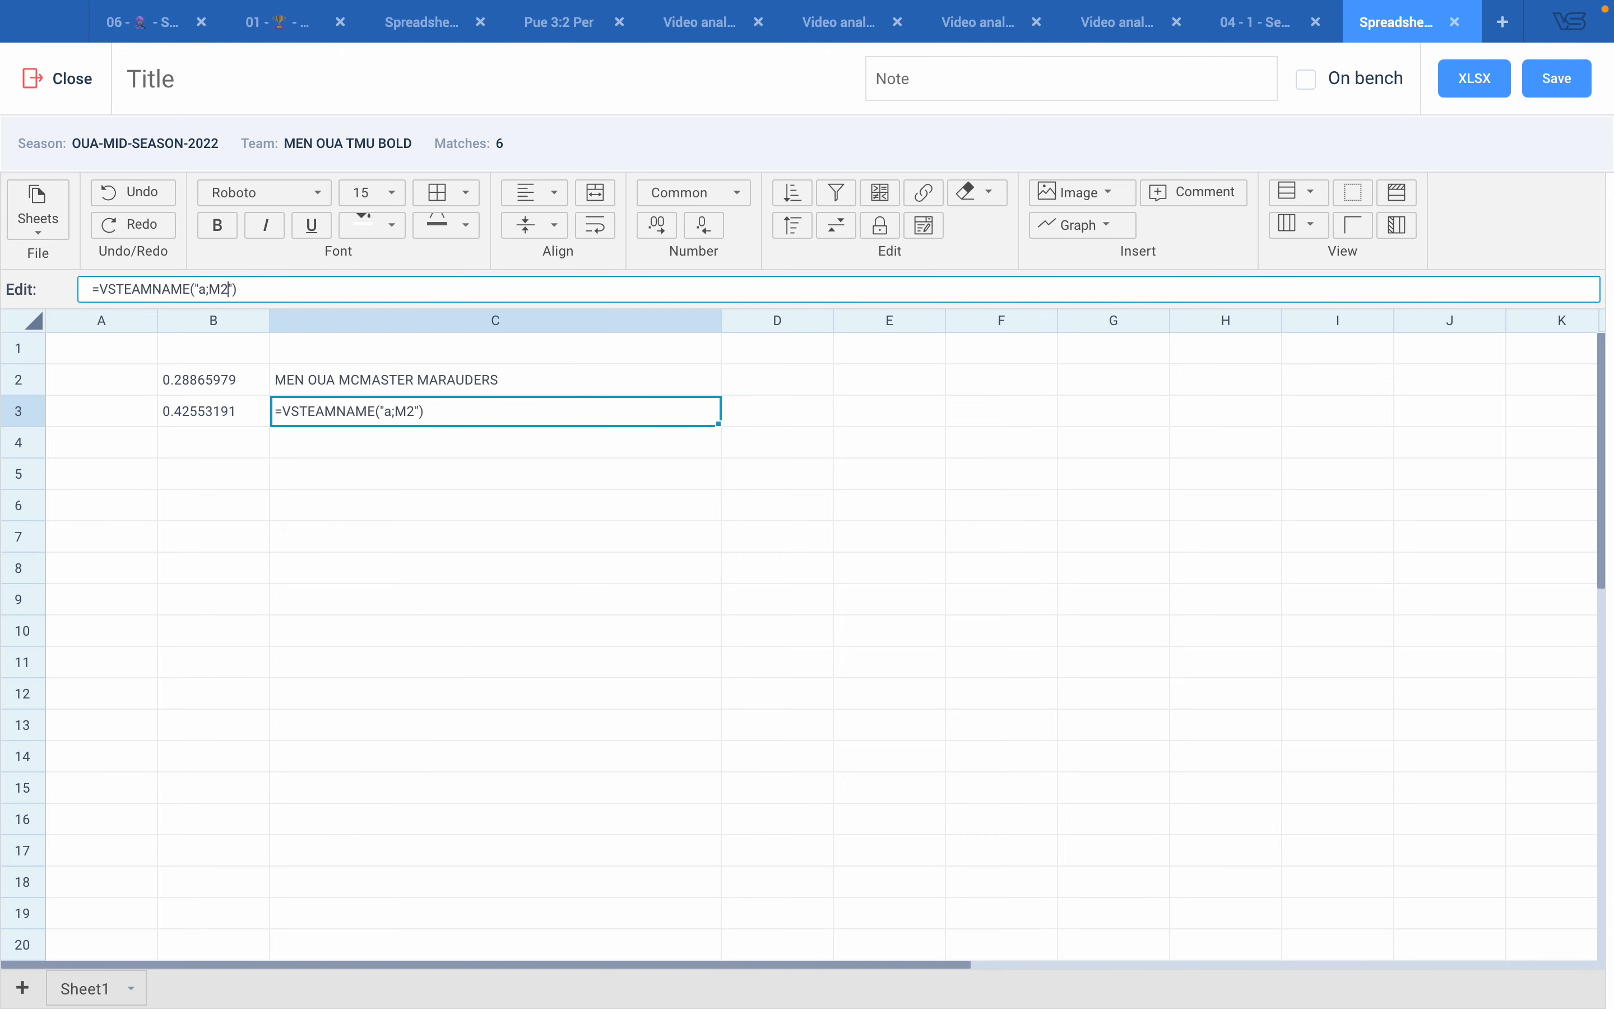
key(Return)
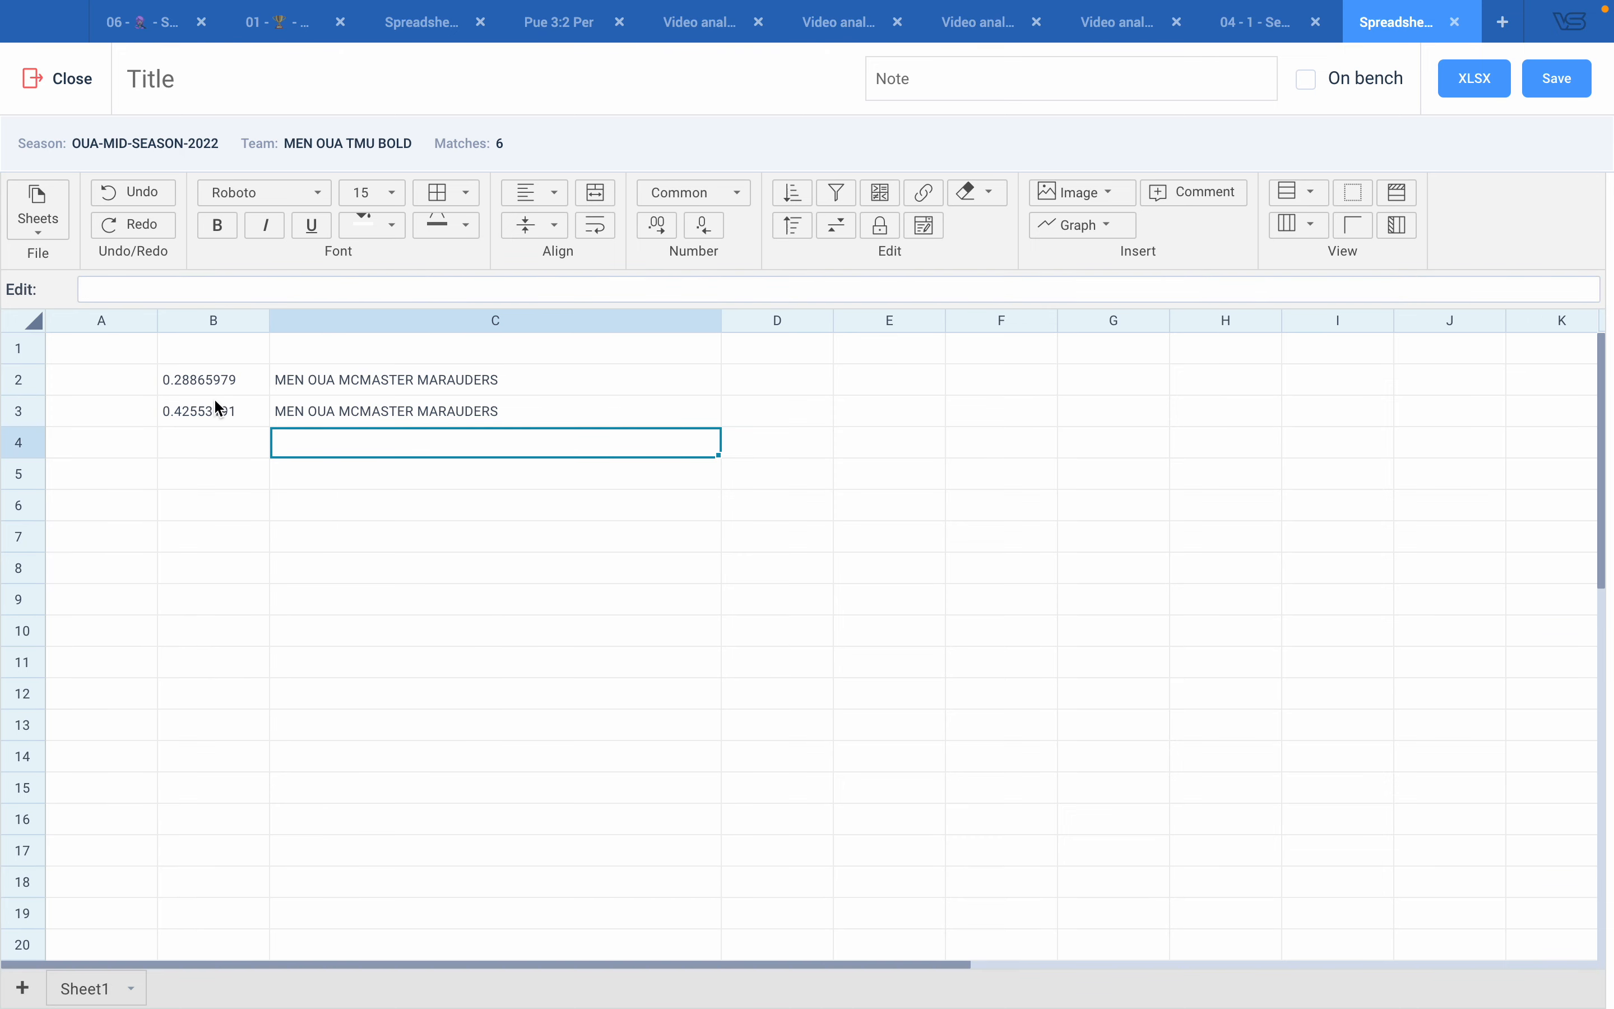
- Copy the C3 formula to C4 and change it to =VSTEAMNAME("a;M3") for the third match
click(320, 409)
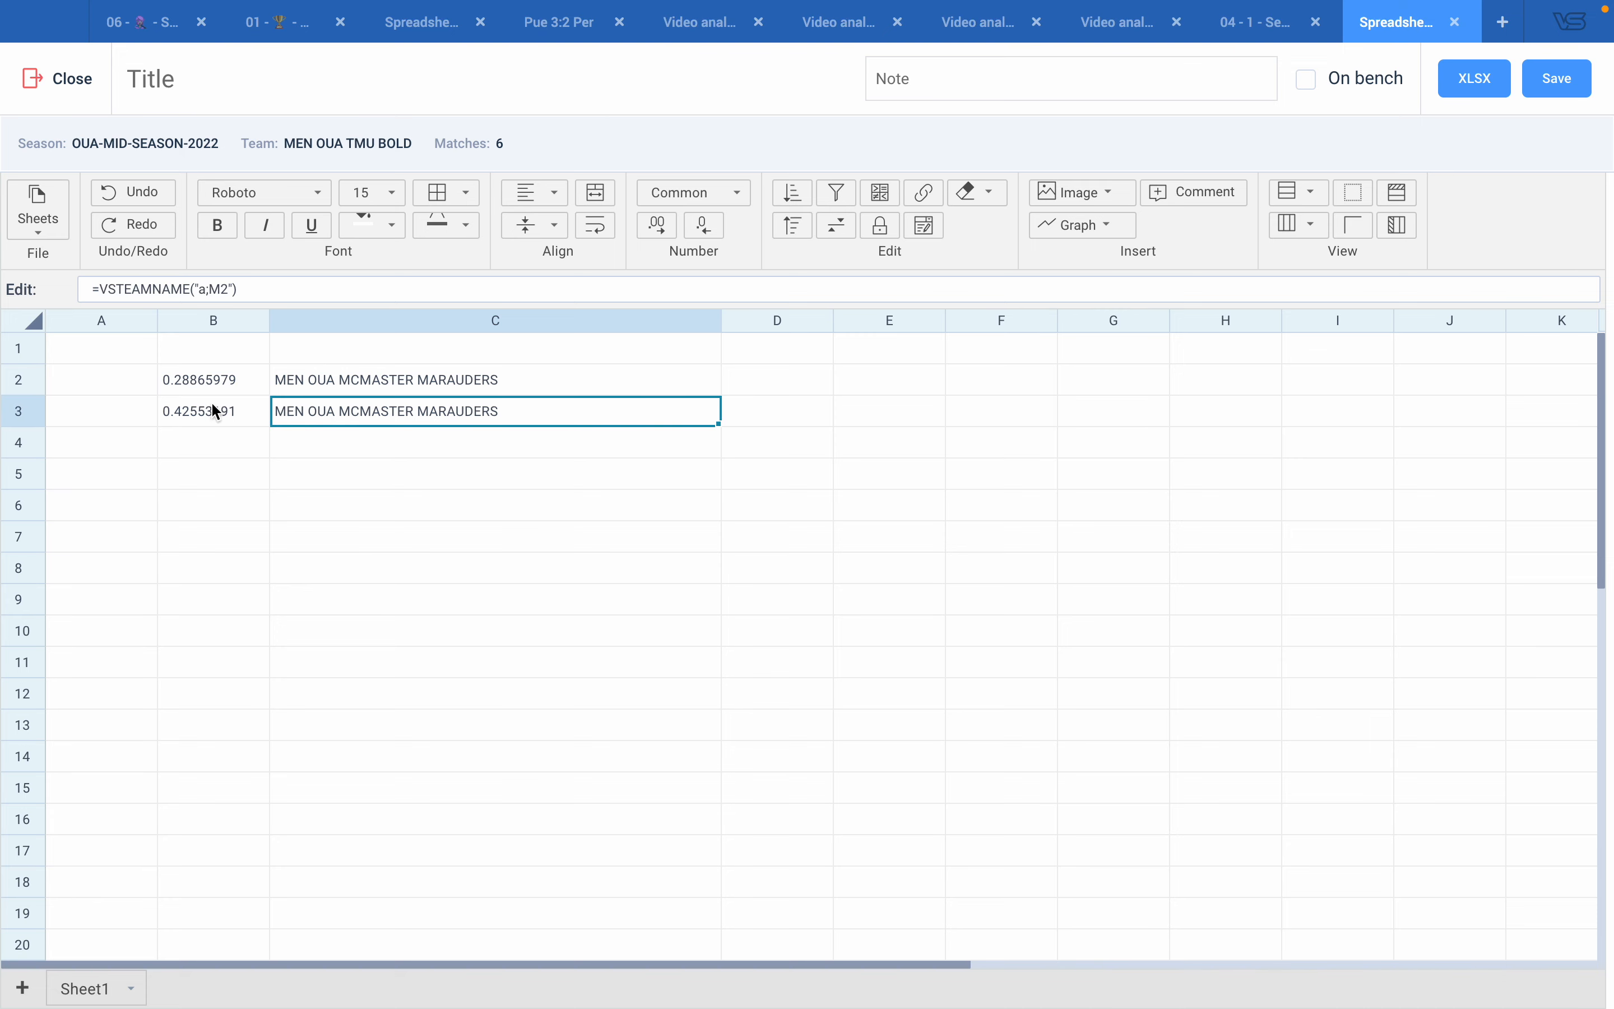
click(319, 438)
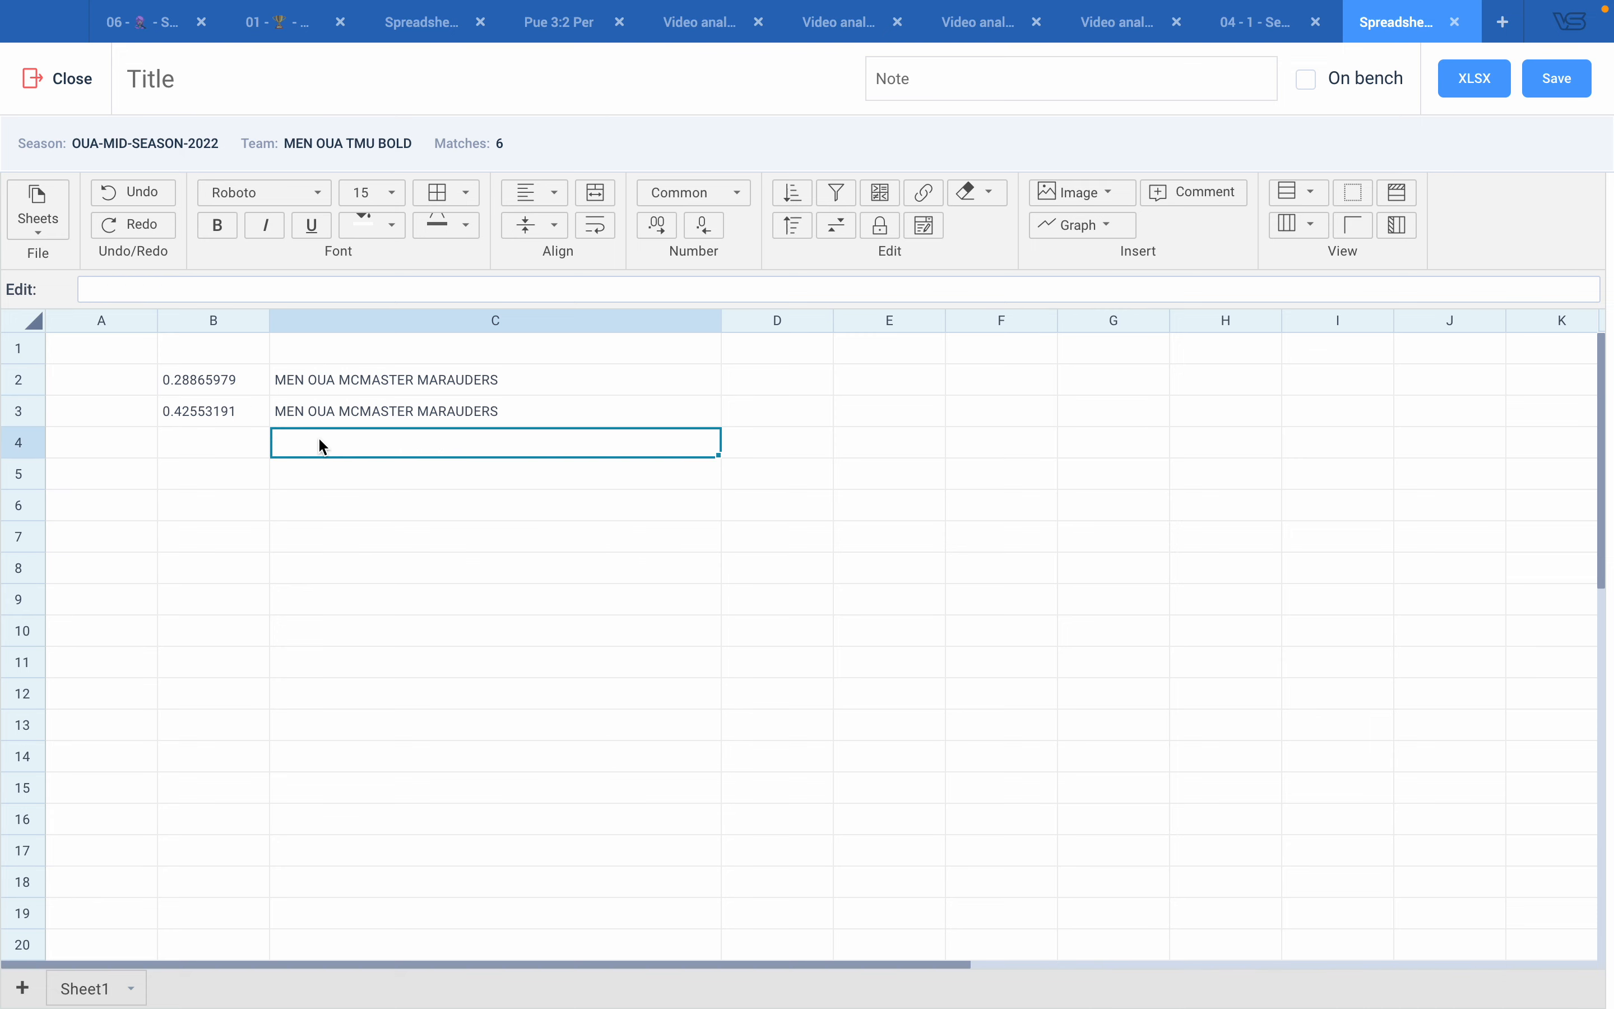
text(=VSTEAMNAME("a;M2"))
click(228, 290)
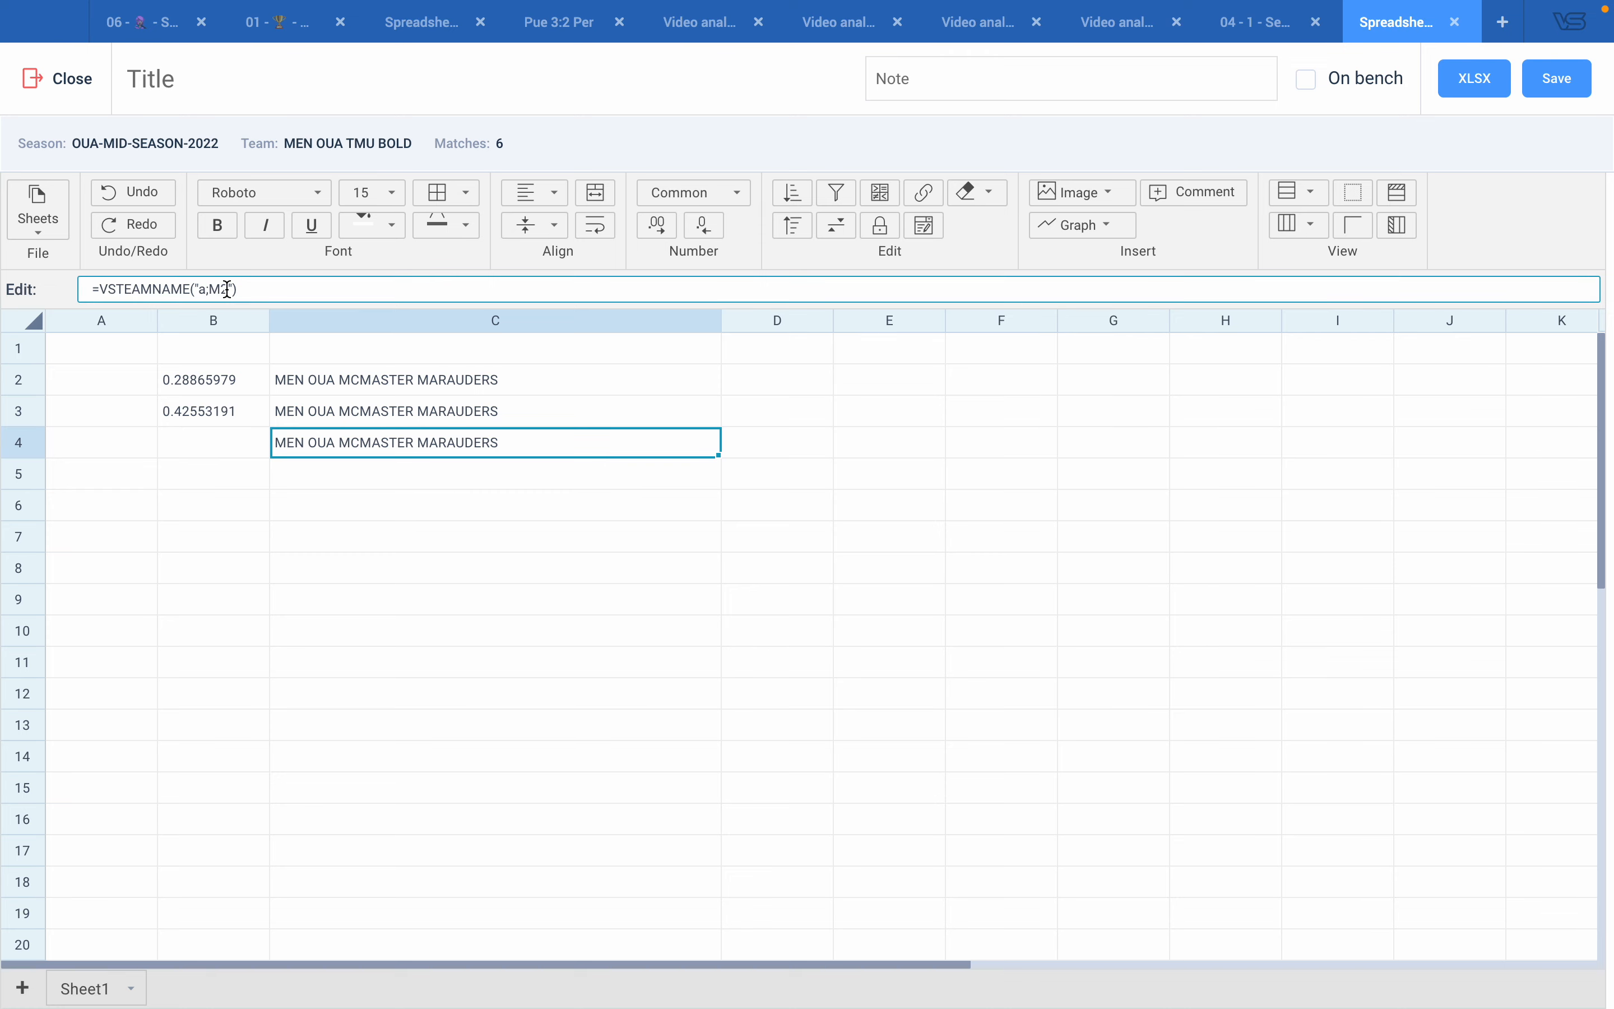
key(BackSpace)
text(3)
key(Return)
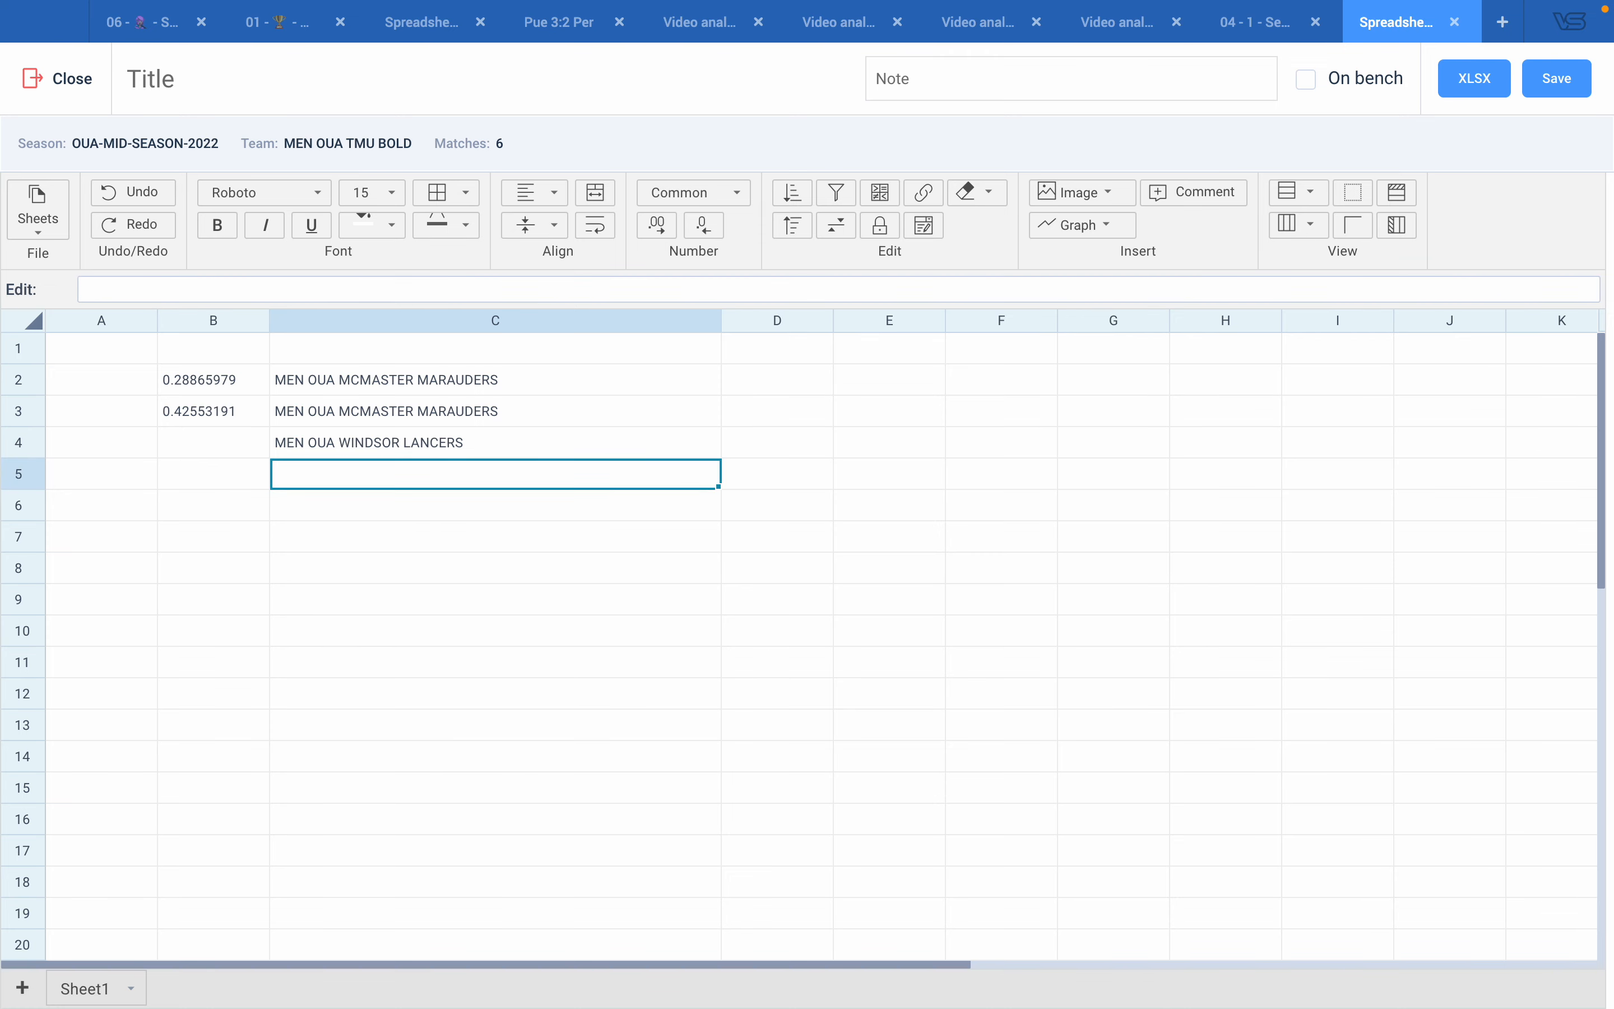
- Copy the attack efficiency formula from B3 to B4 and change it to =VSEFF("*A;M3")
click(224, 410)
click(204, 446)
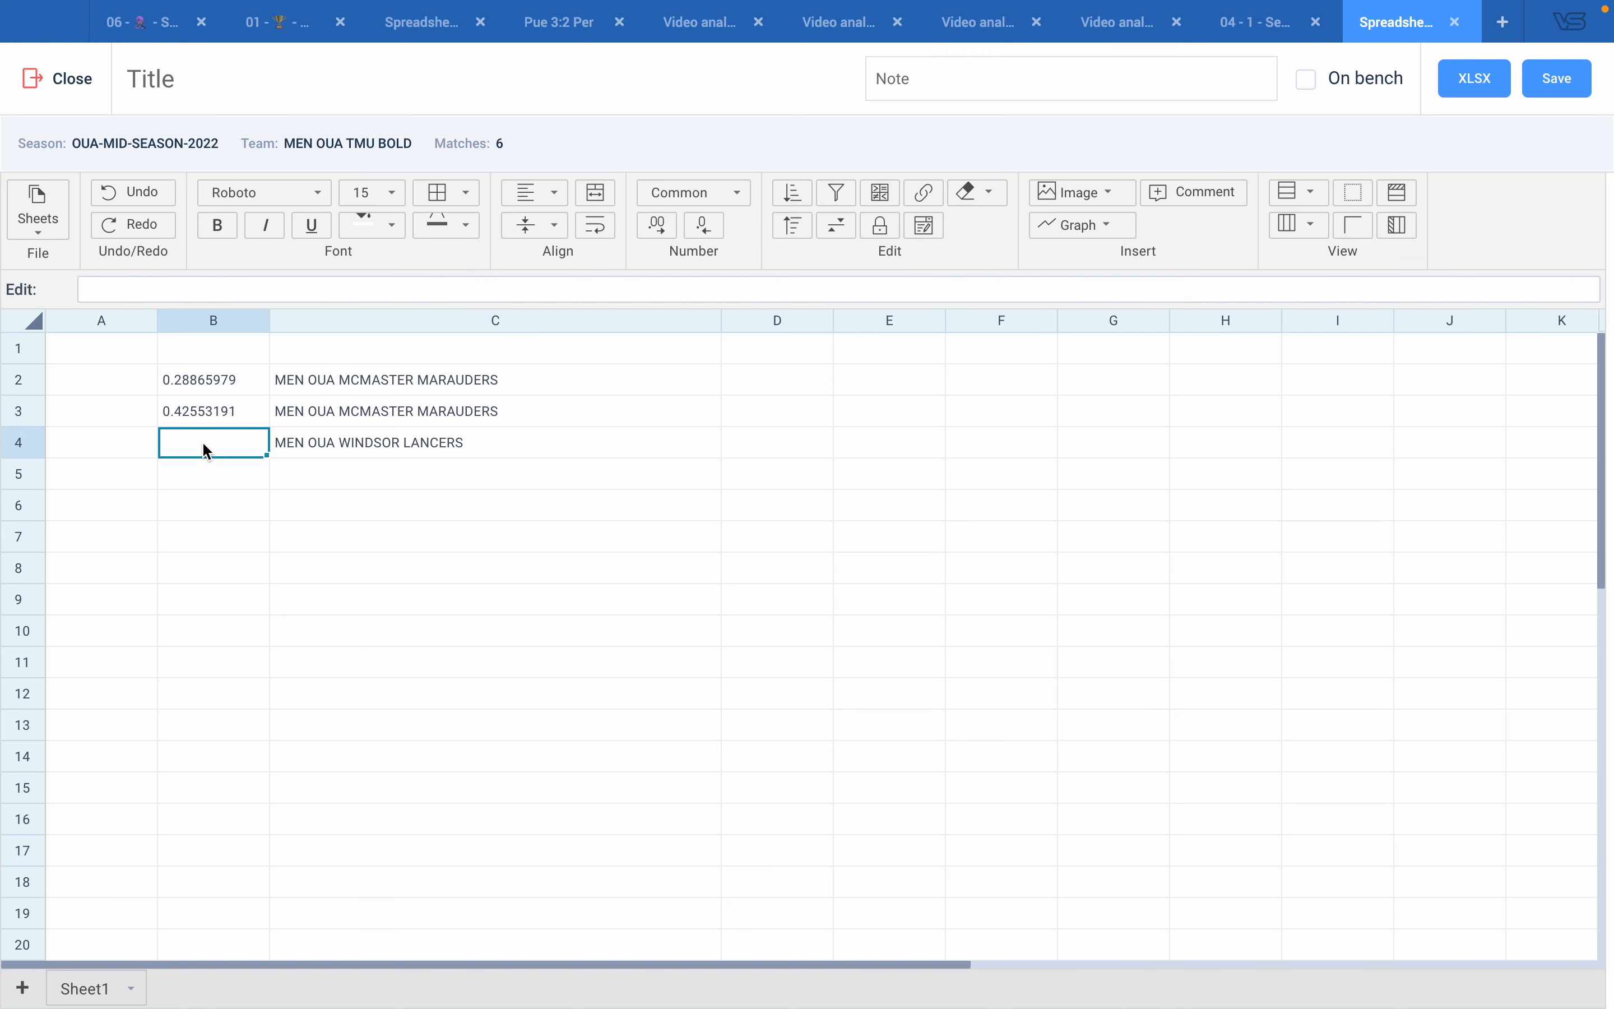
text(=VSEFF("*A;M2"))
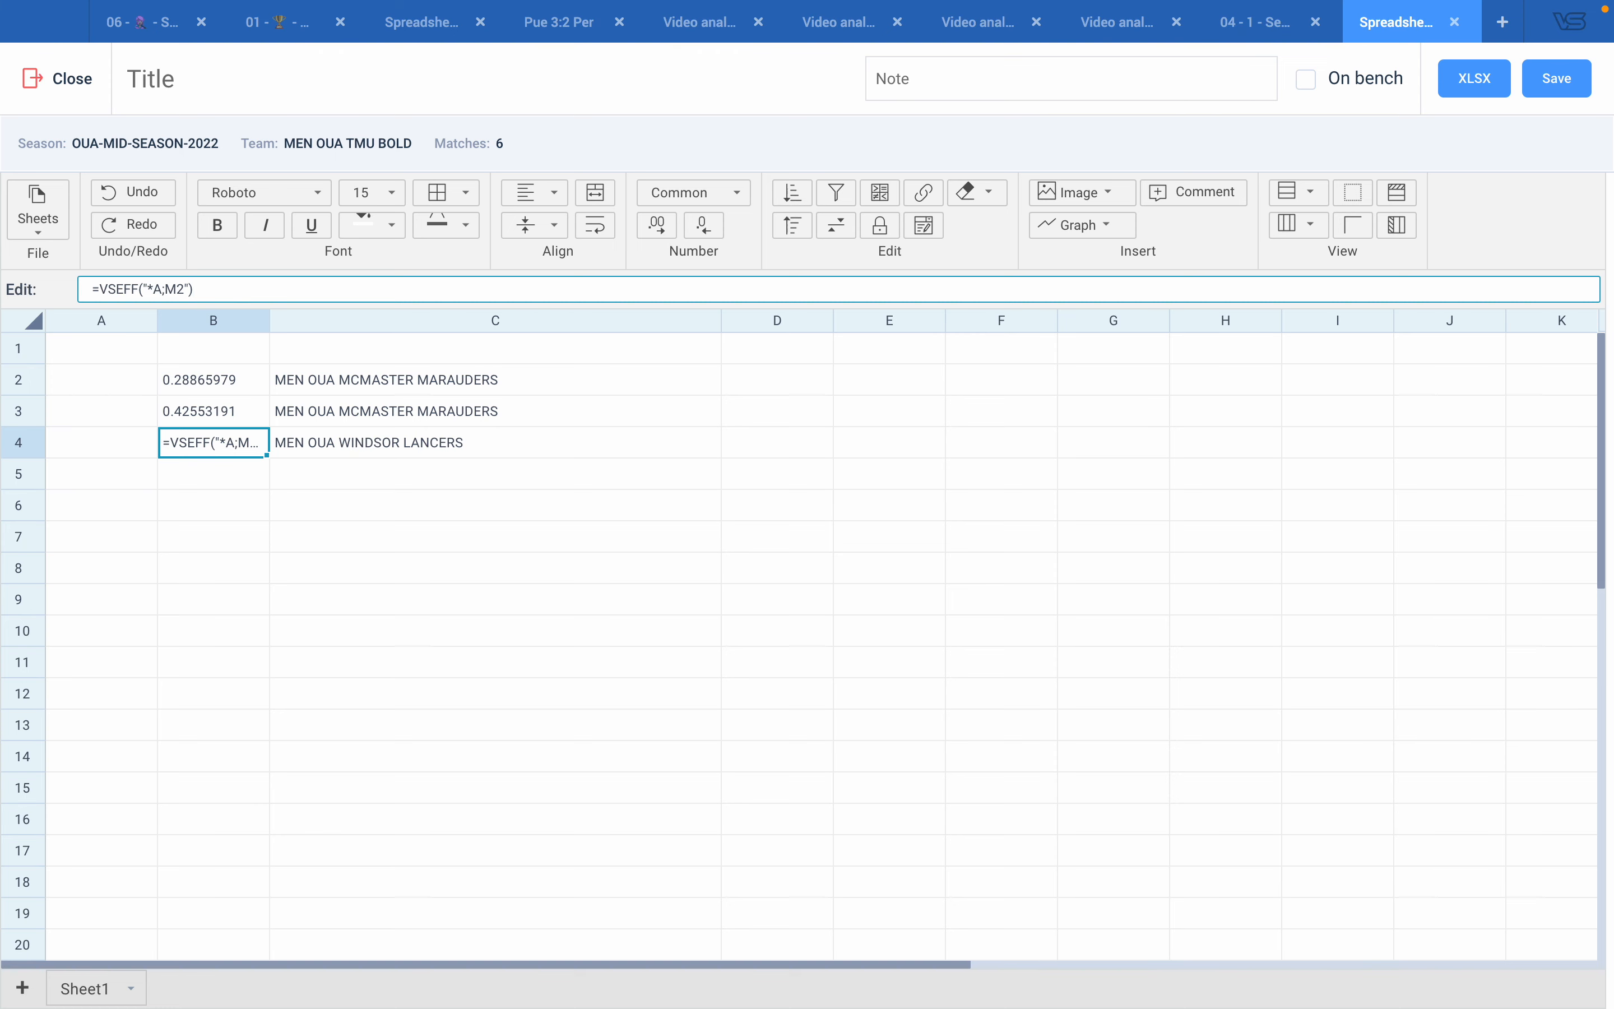
key(Return)
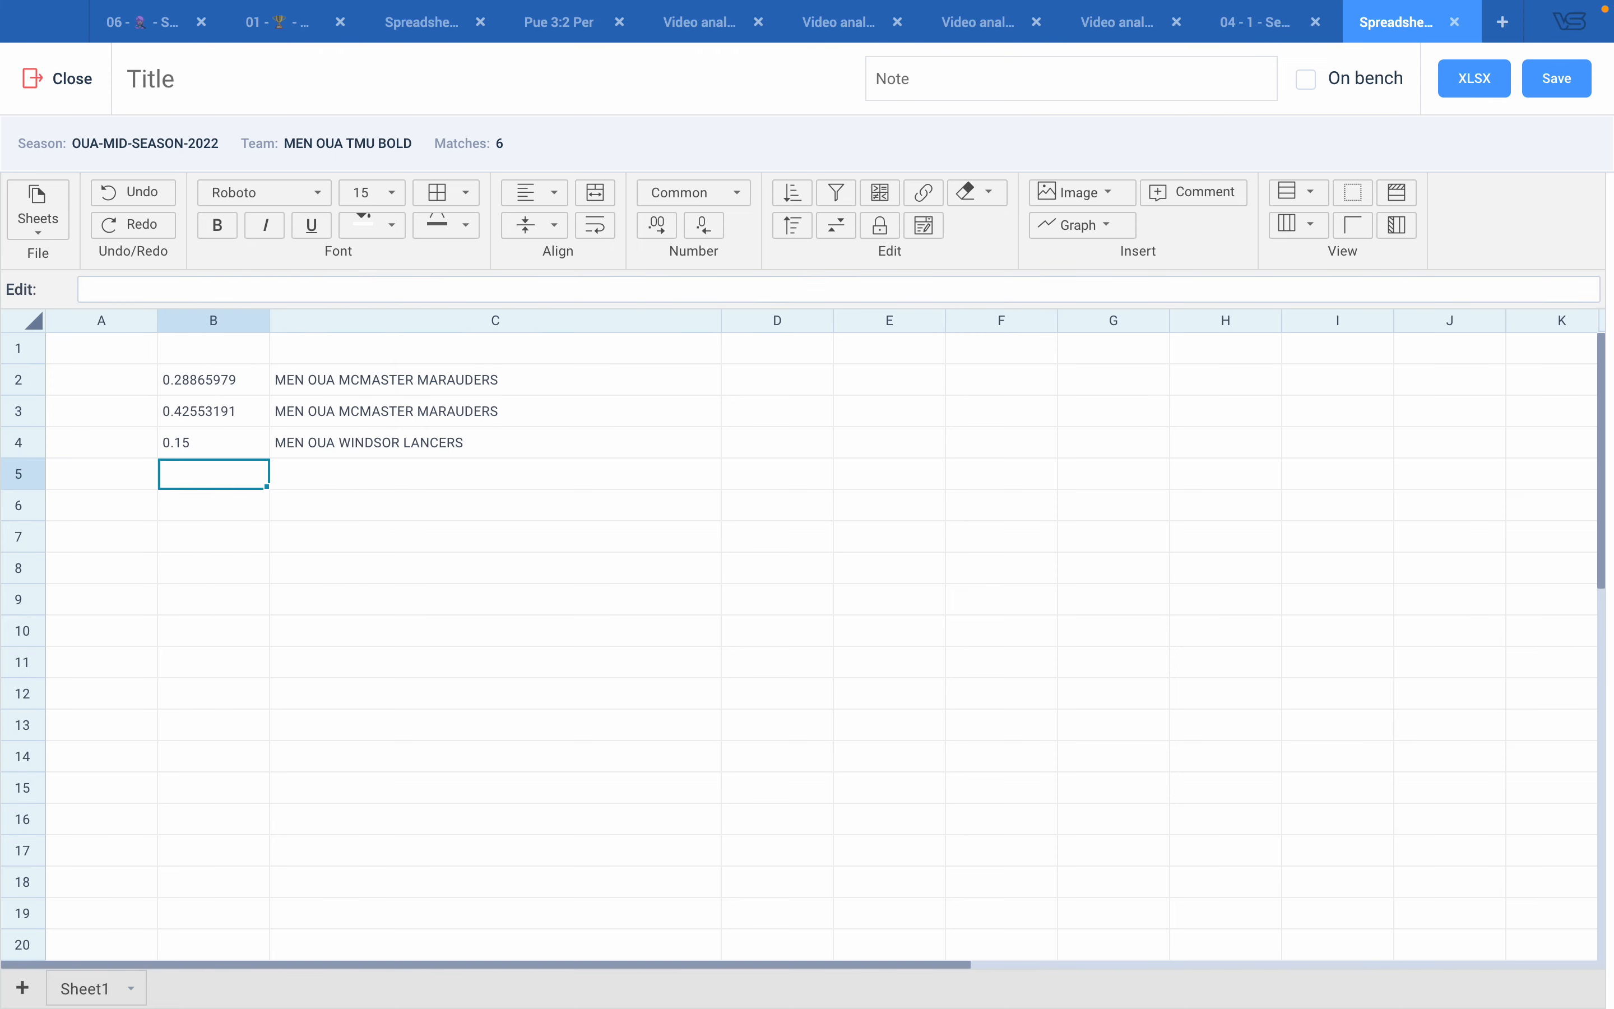
- Compare the formulas in B3 and B4, and display cell B4 with three decimal places
click(207, 446)
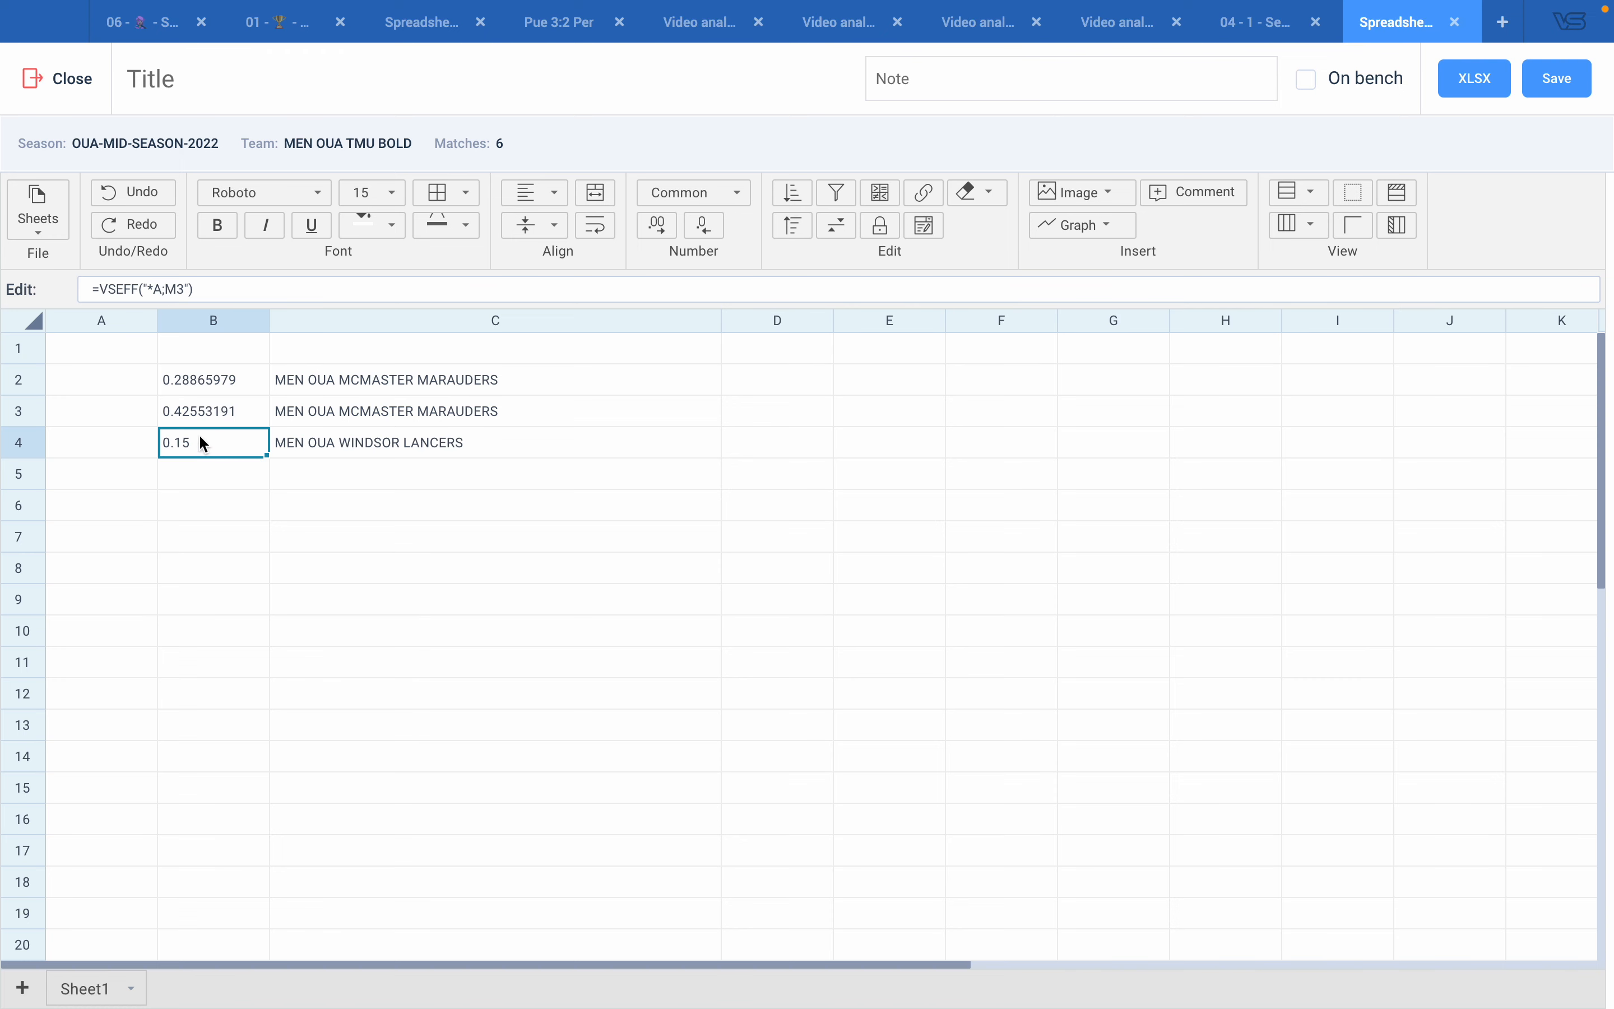
click(192, 410)
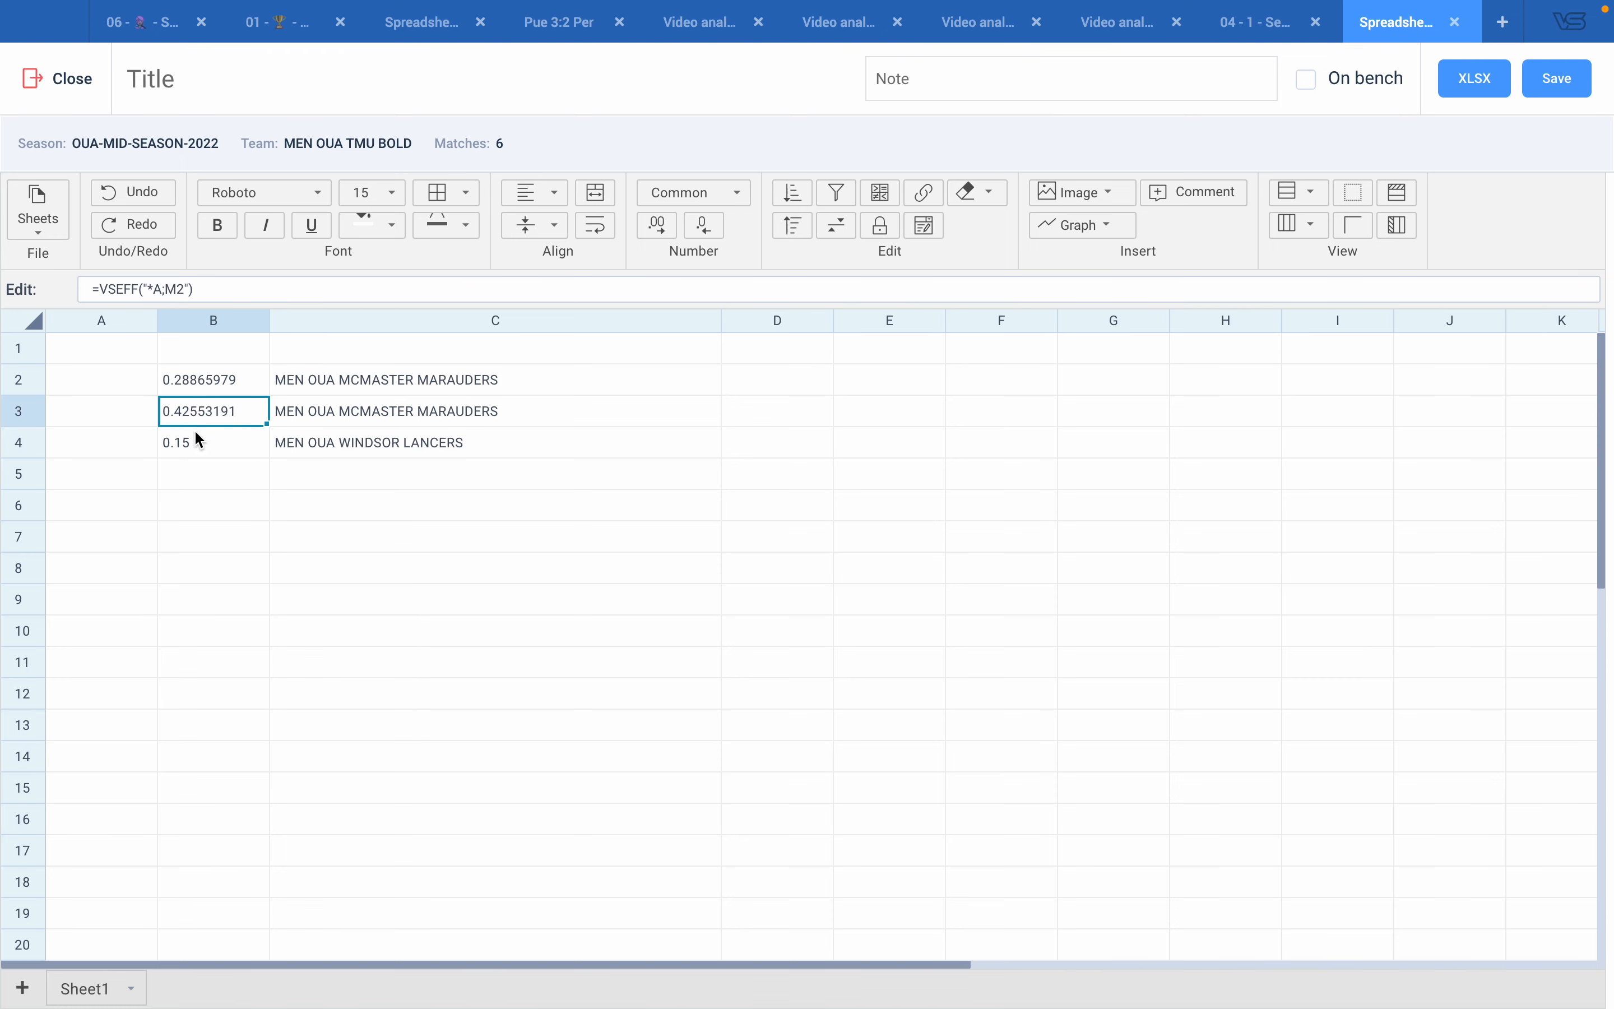
click(194, 431)
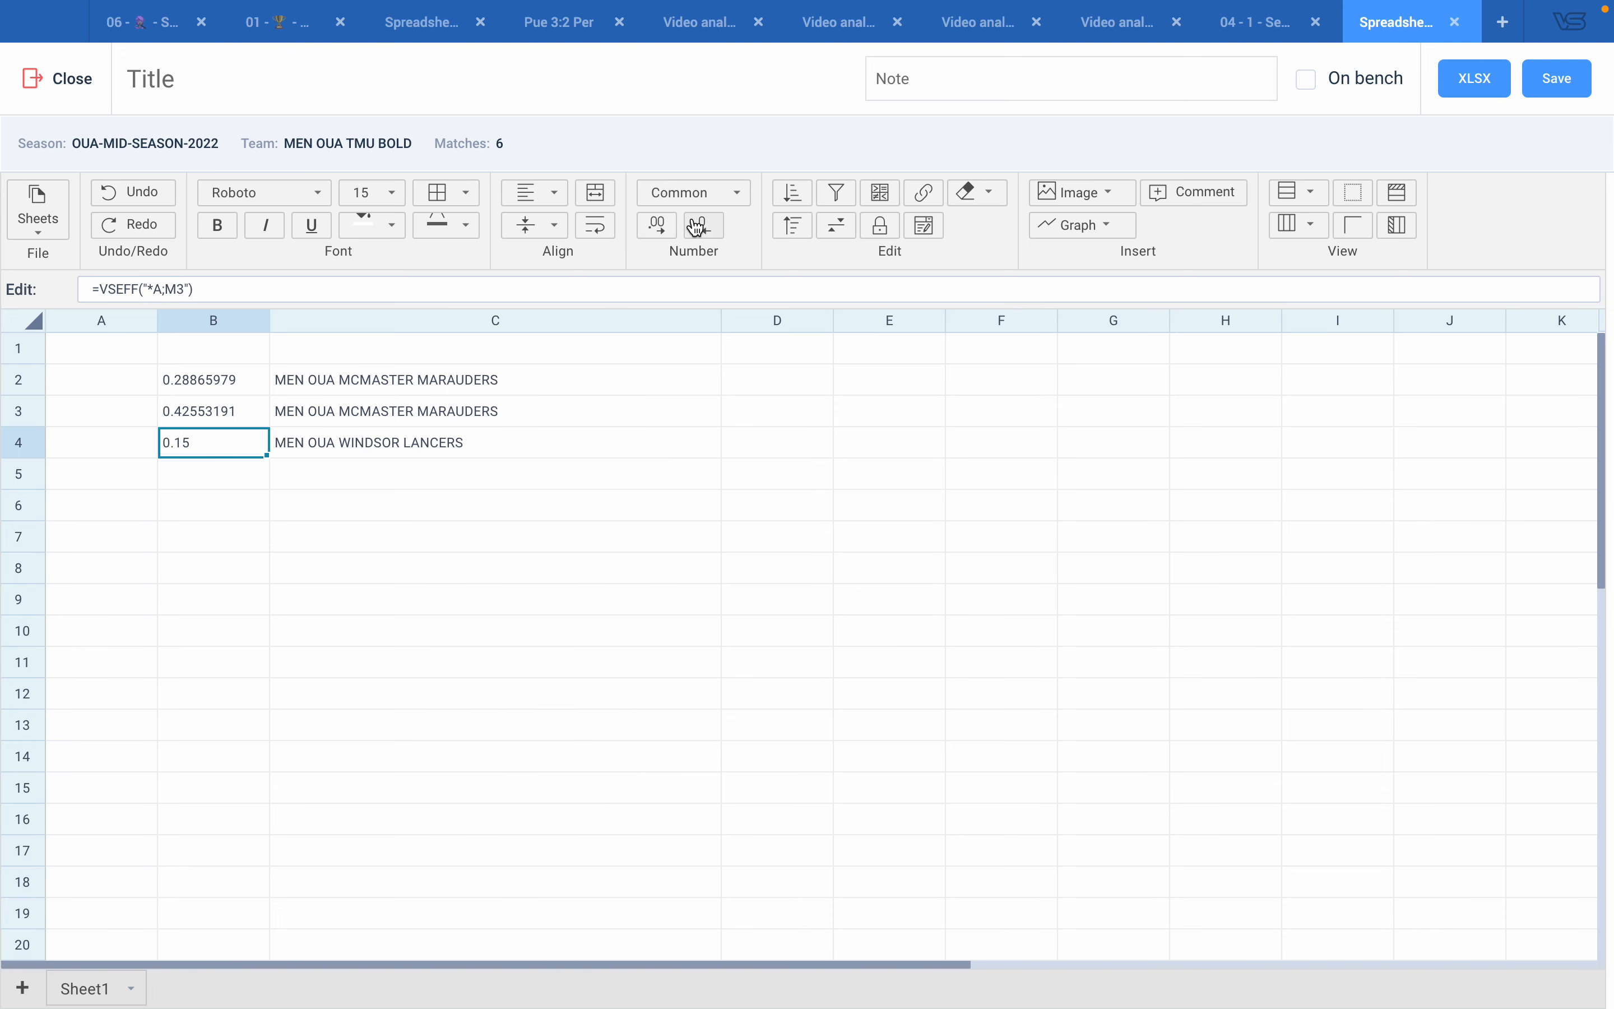
click(661, 227)
click(359, 518)
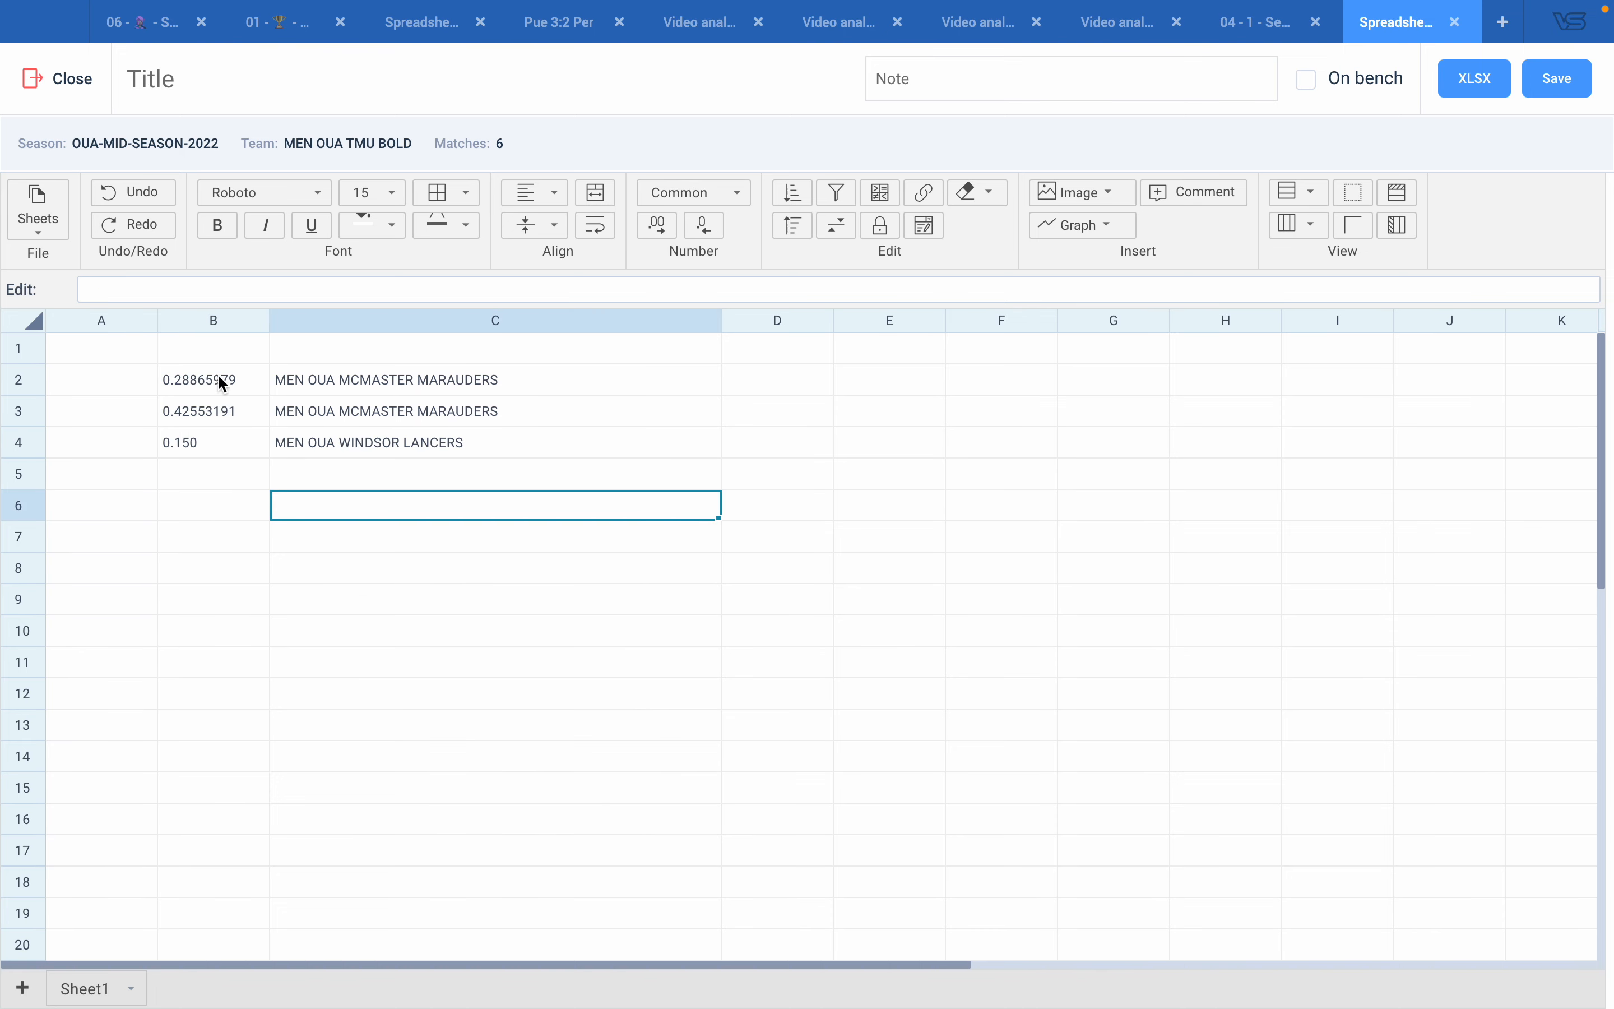
- Restrict the efficiency formulas in B2 to B4 to player 19 by changing *A to *19A in each
right_click(207, 375)
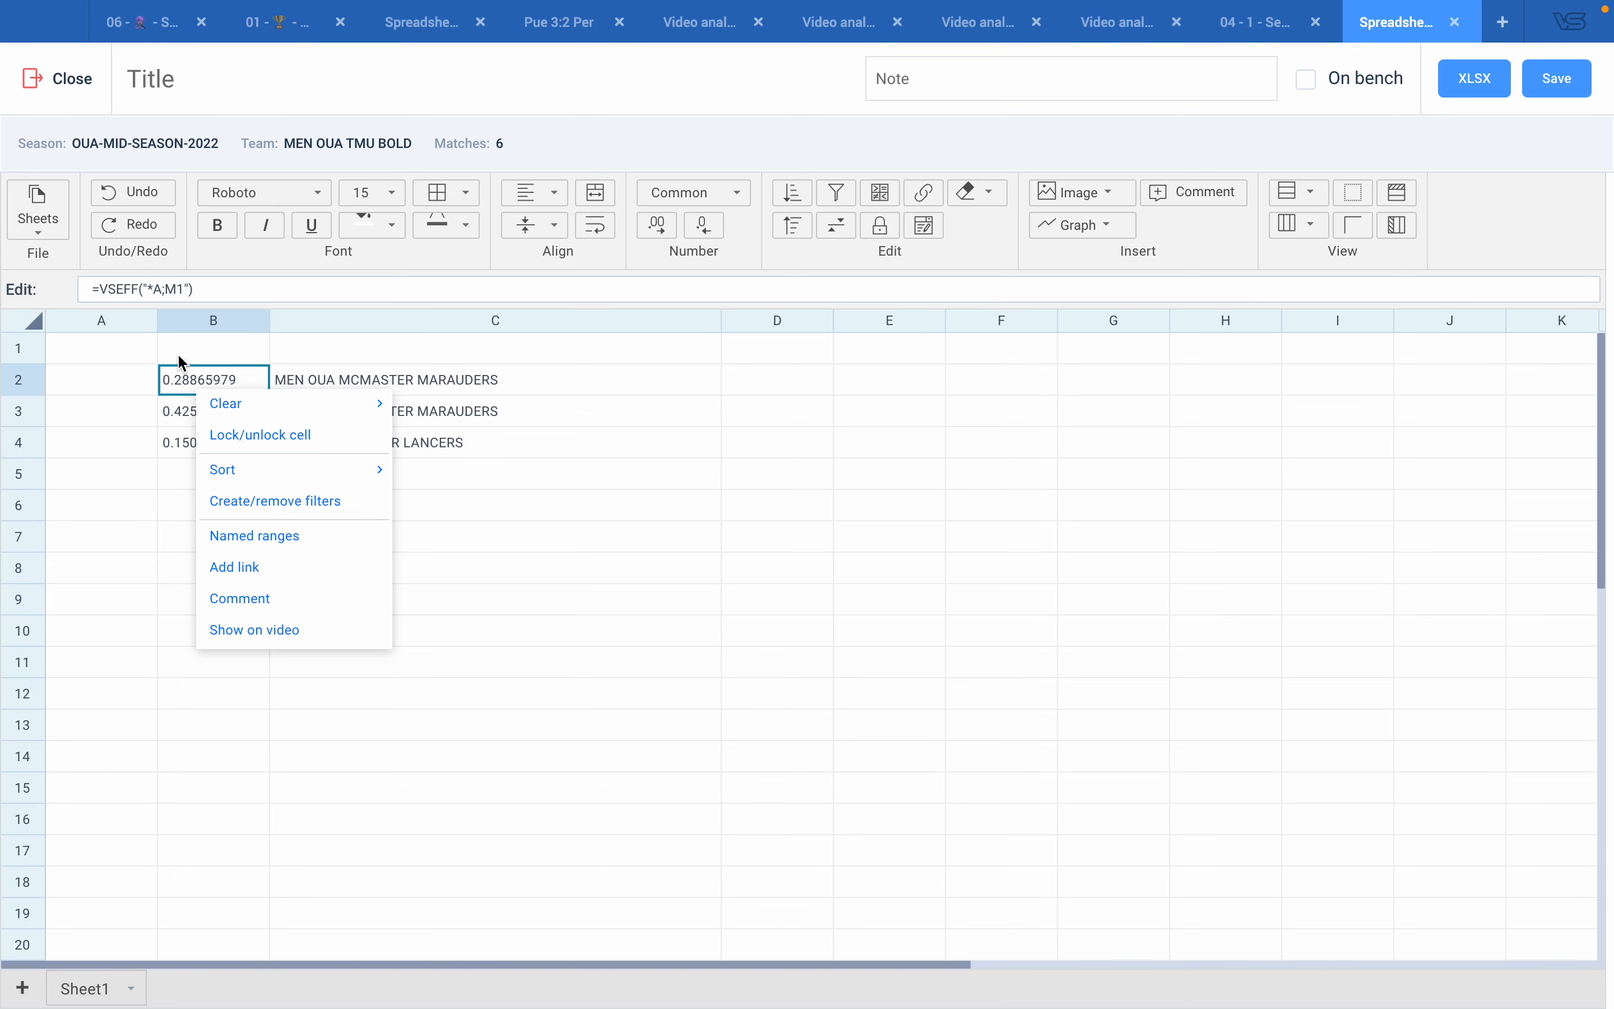
click(153, 288)
text(19)
key(Return)
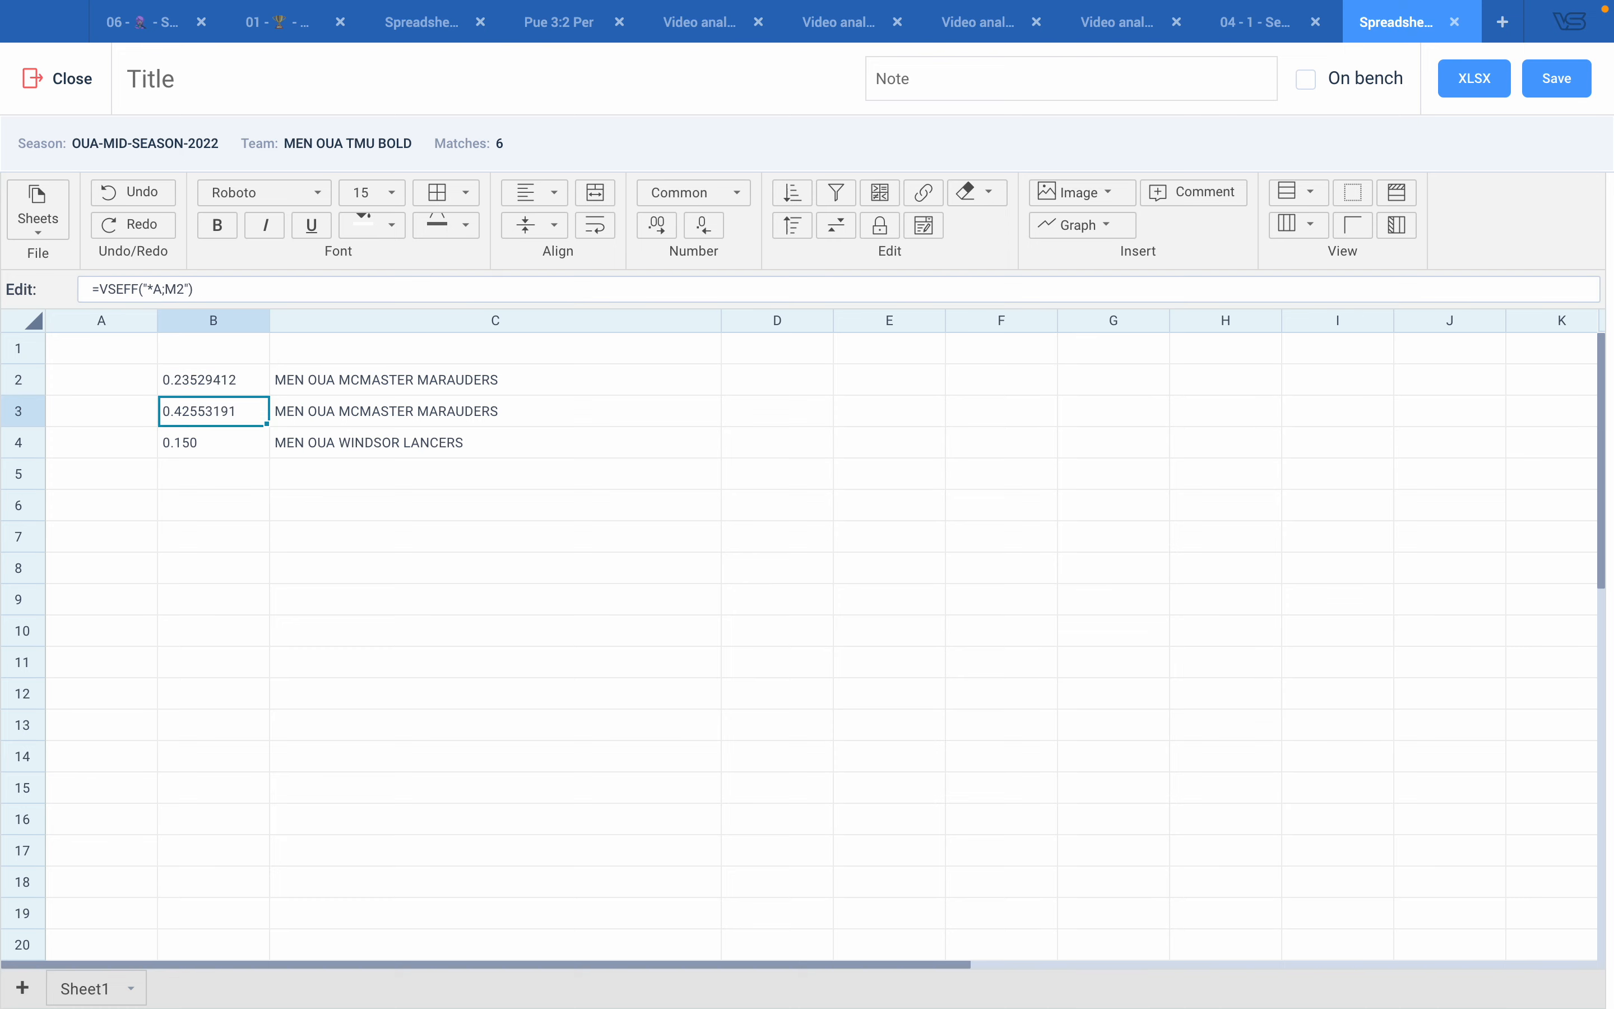
click(153, 289)
text(19)
key(Return)
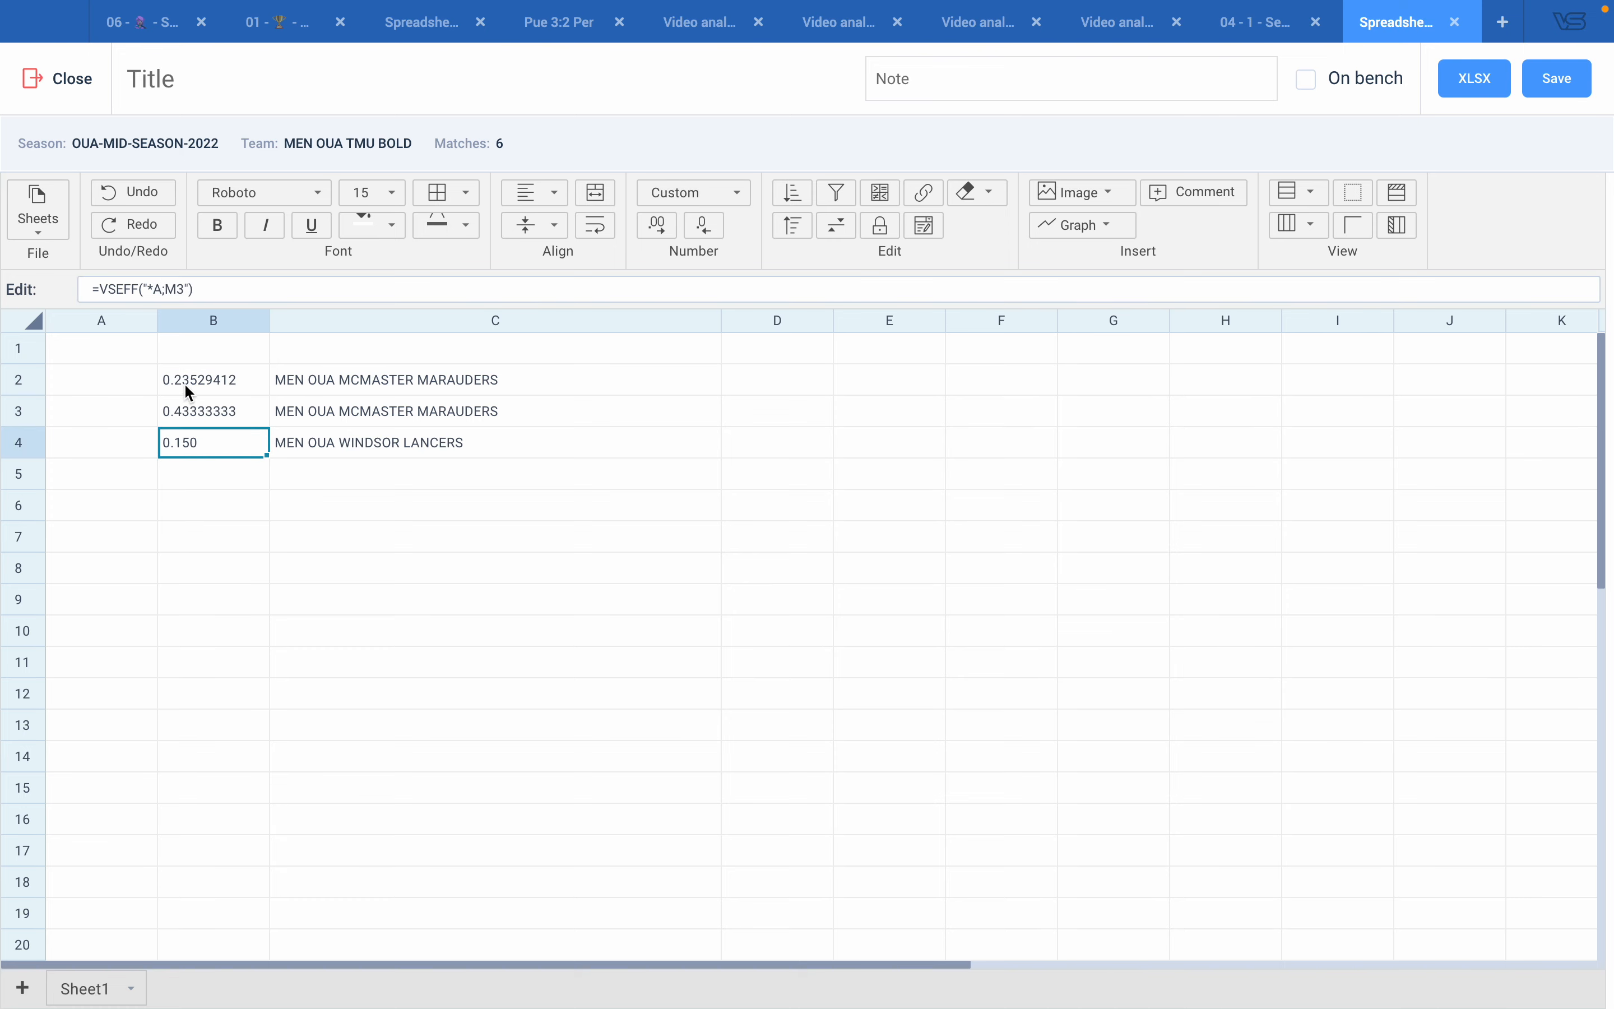
click(157, 288)
text(19)
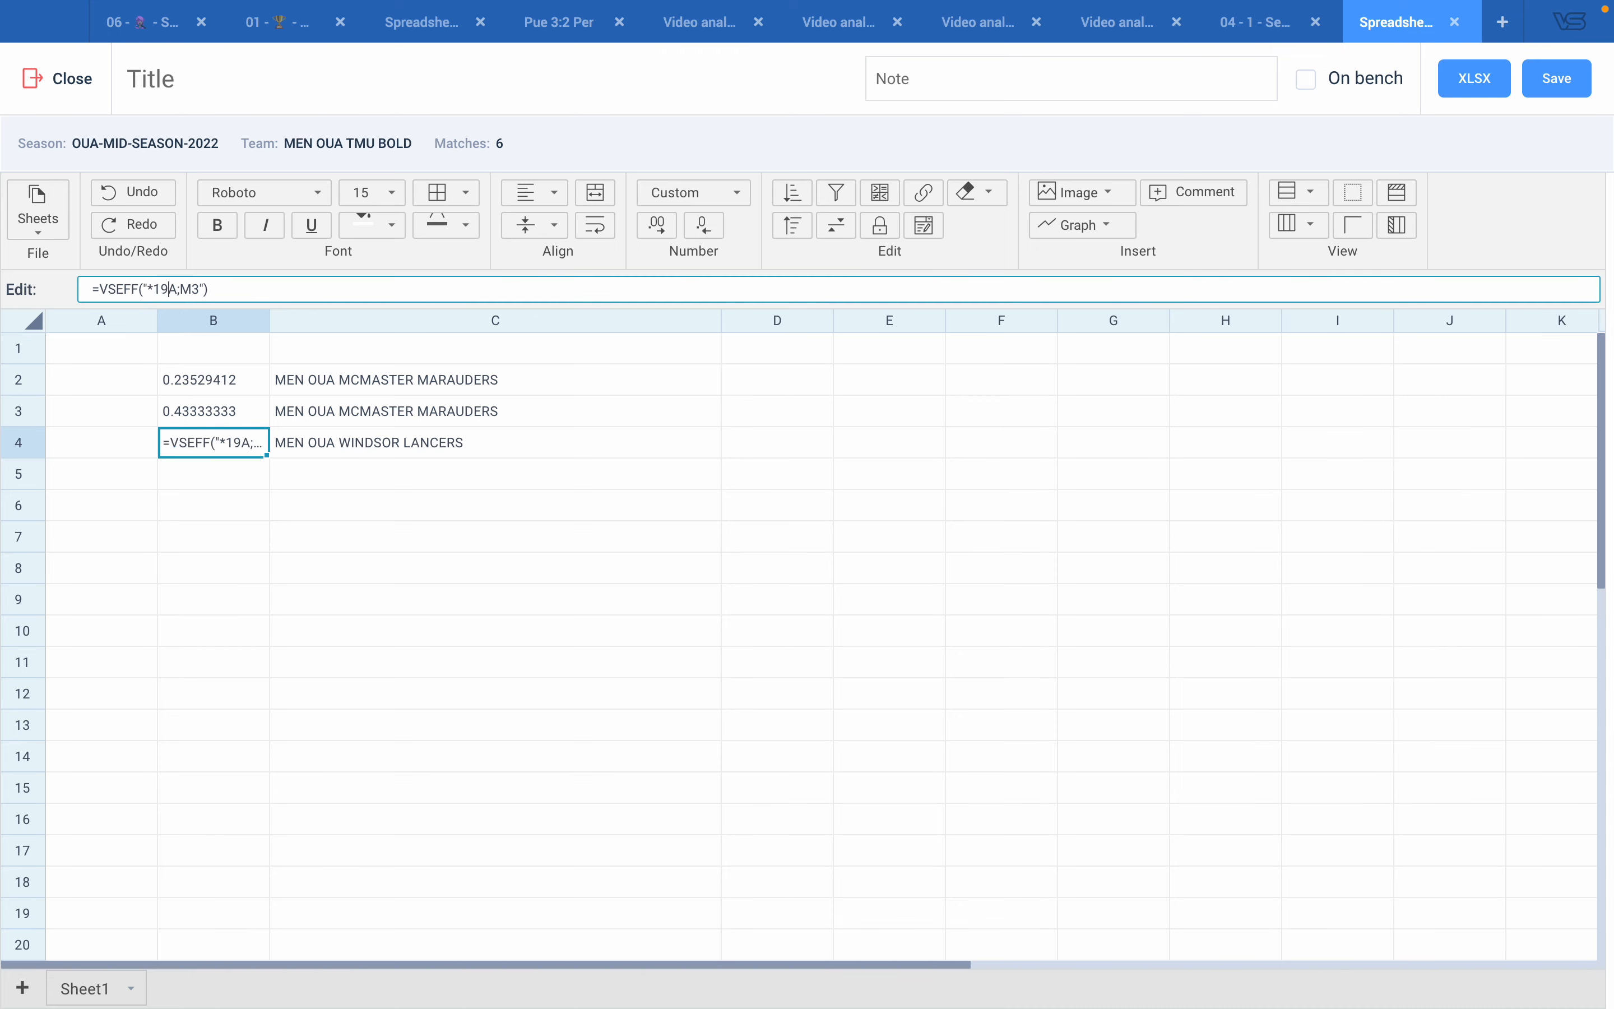
key(Return)
- Review the player 19 efficiency formulas in cells B4, B3 and B2
click(191, 378)
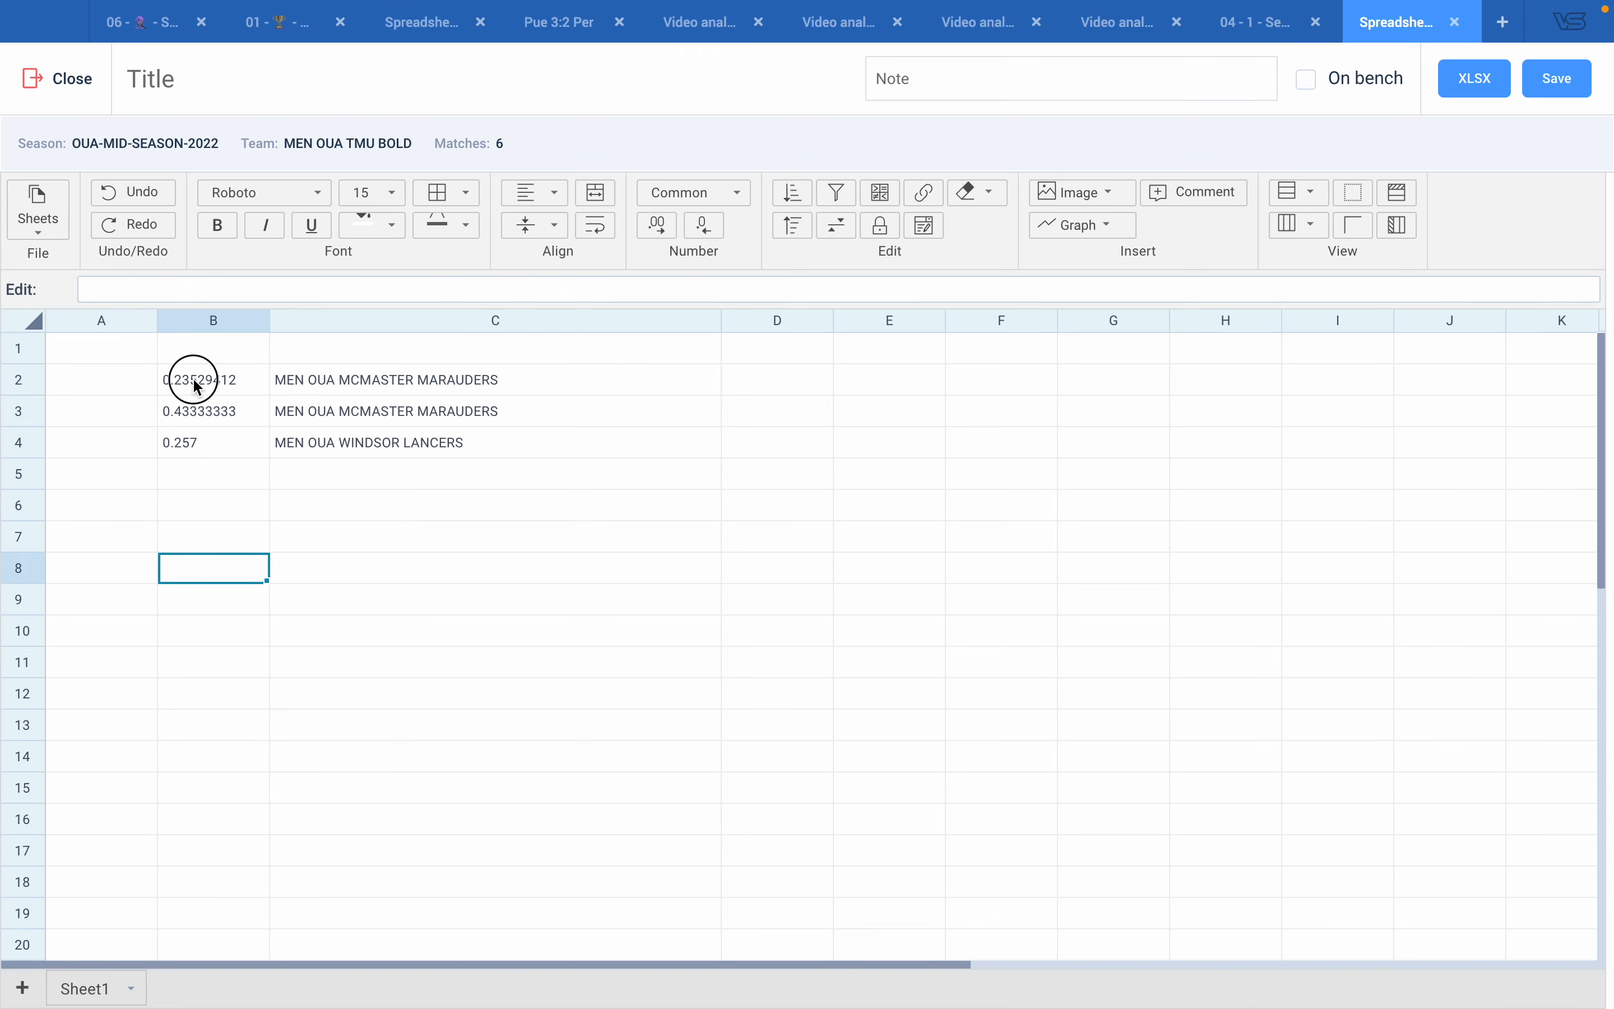
click(192, 419)
click(185, 432)
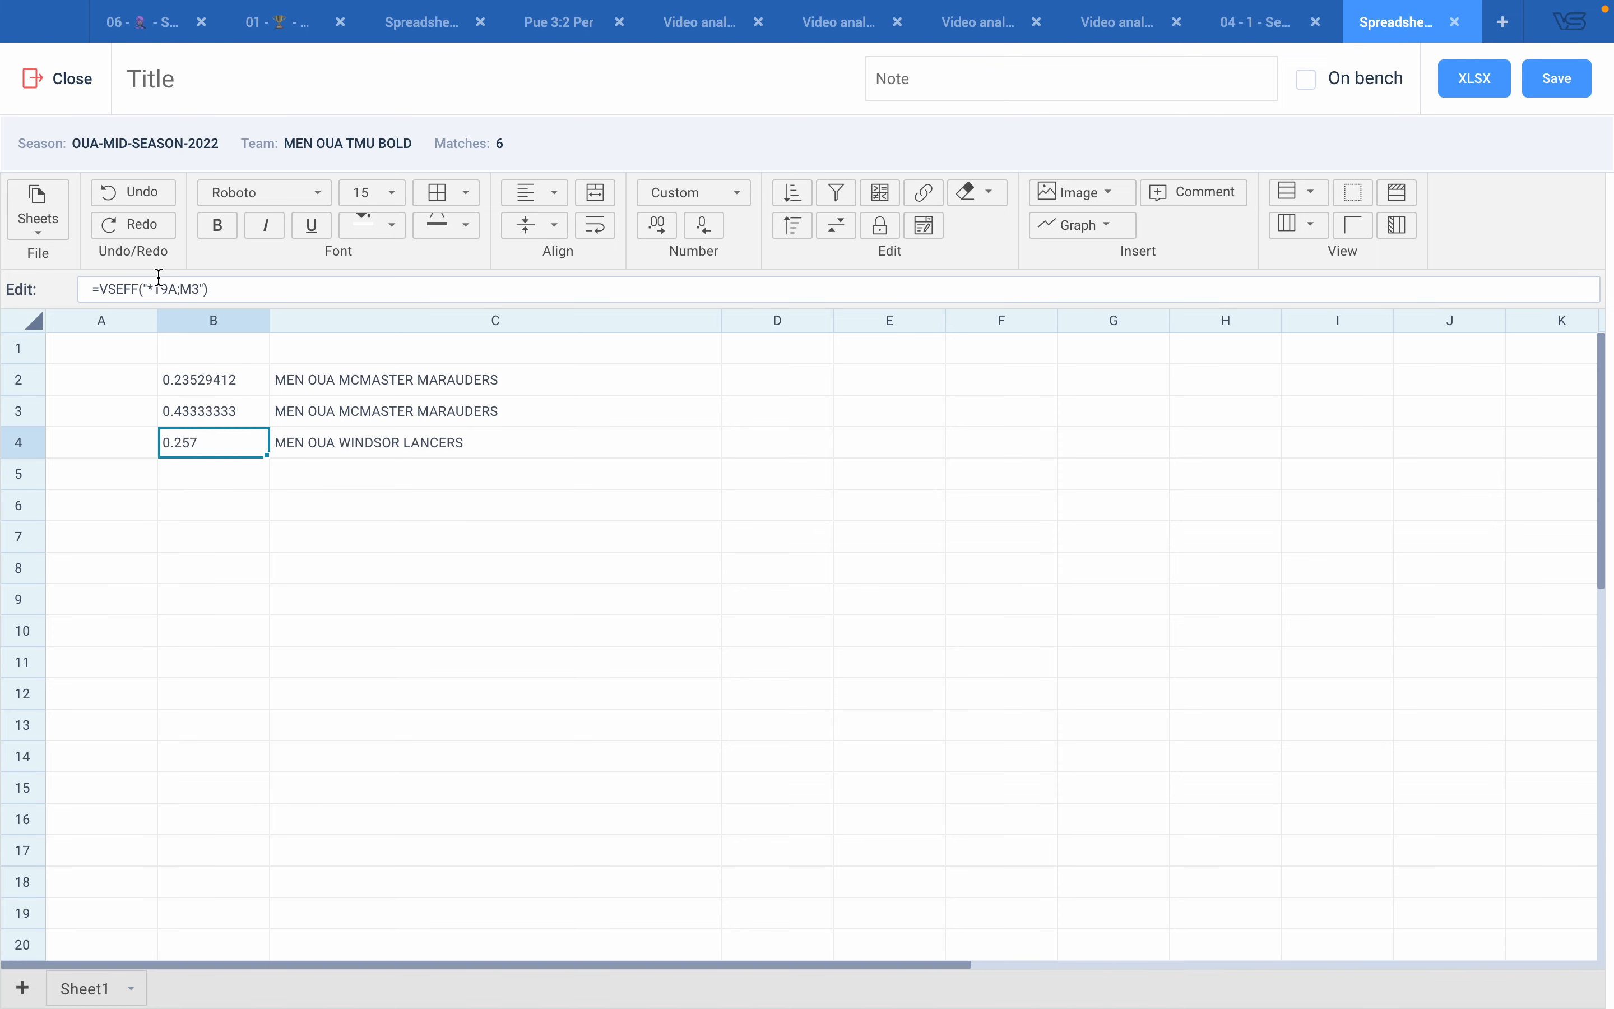
click(199, 412)
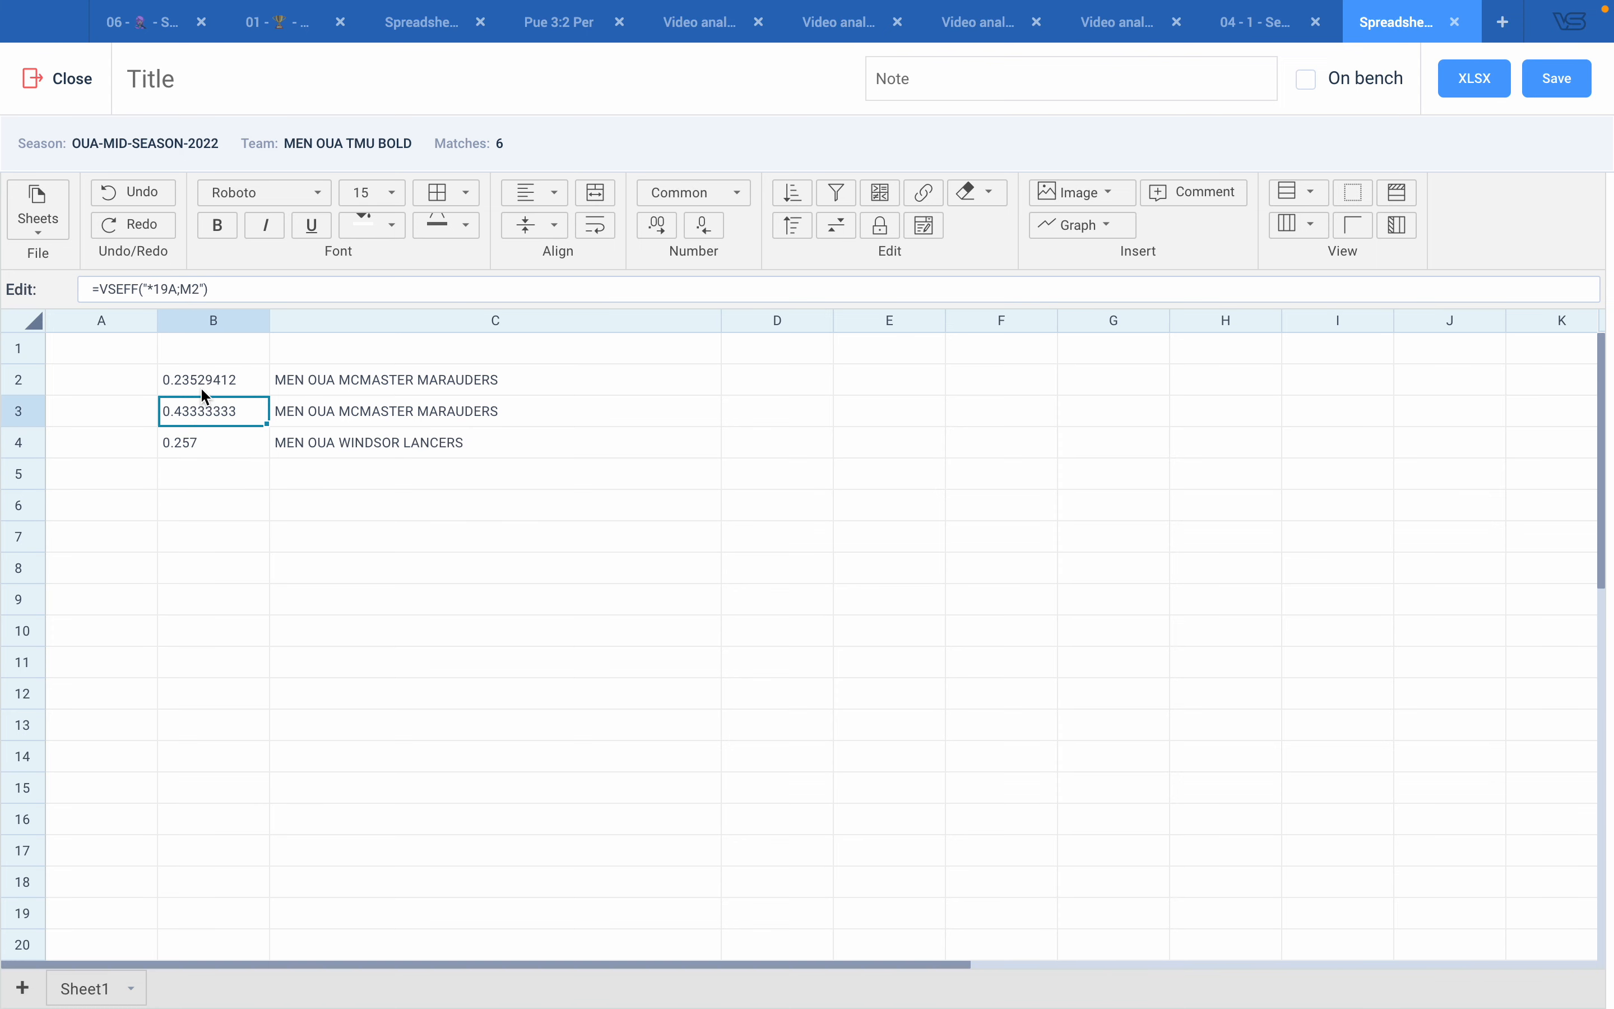
click(202, 390)
- Switch to the Conditions - Match and Sets slide, highlight M1 in the first formula, and return to the VolleyStation spreadsheet
key(ctrl+Left)
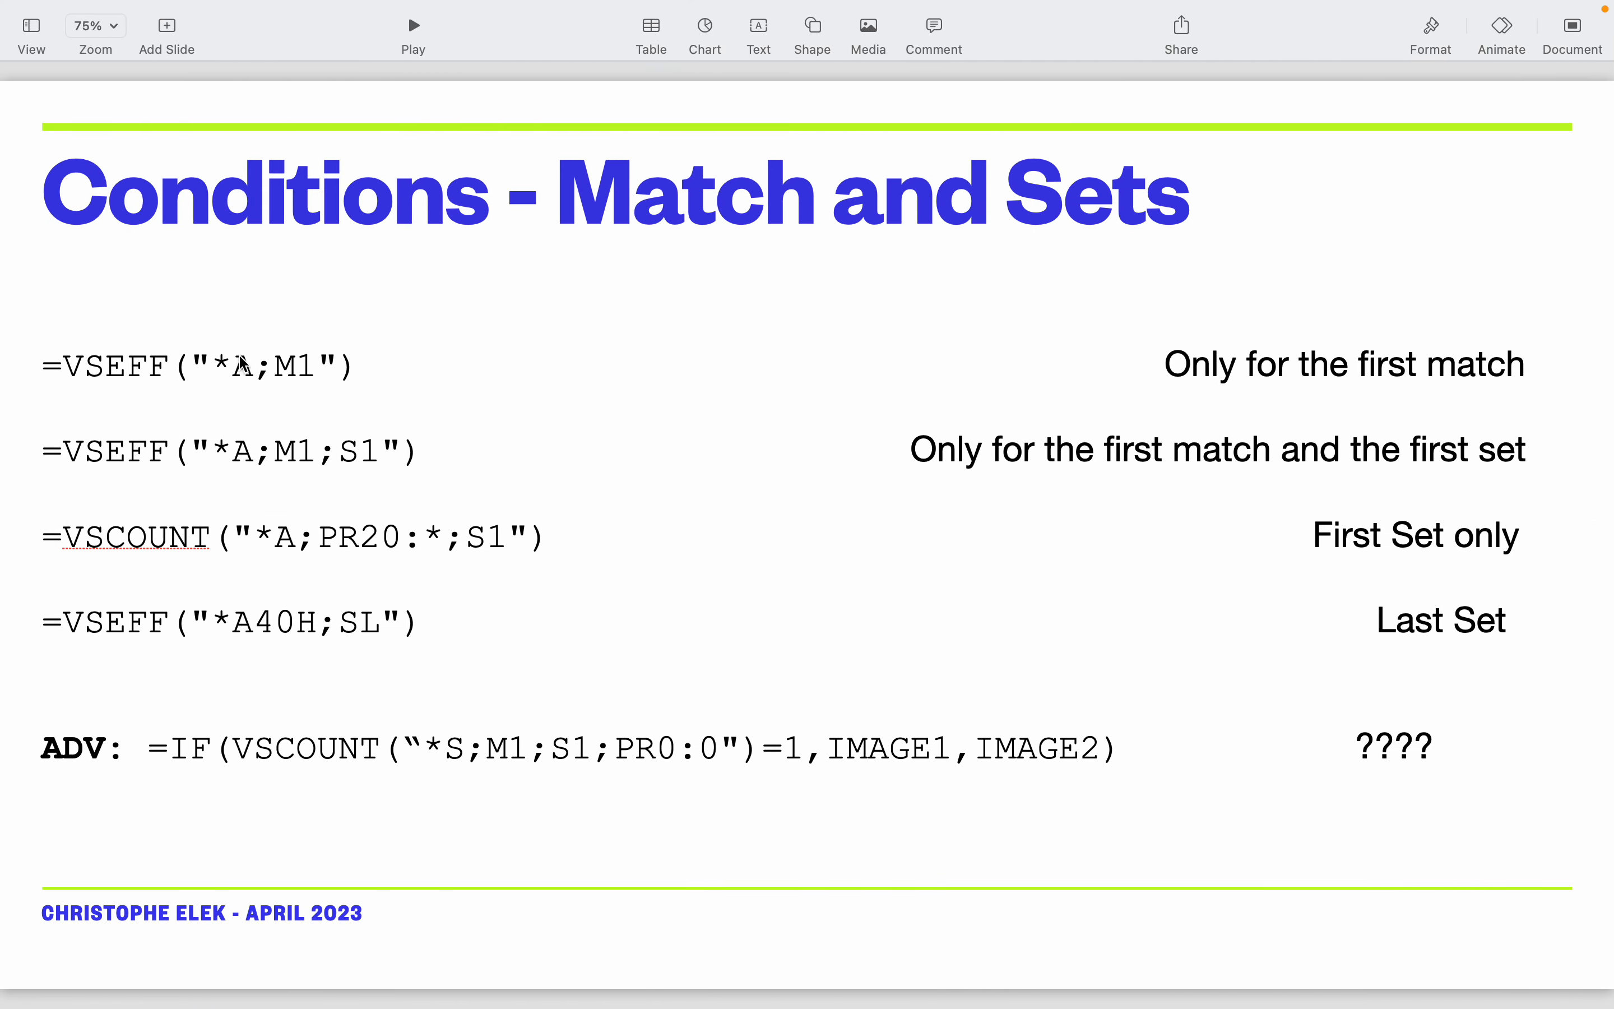
click(301, 356)
double_click(304, 361)
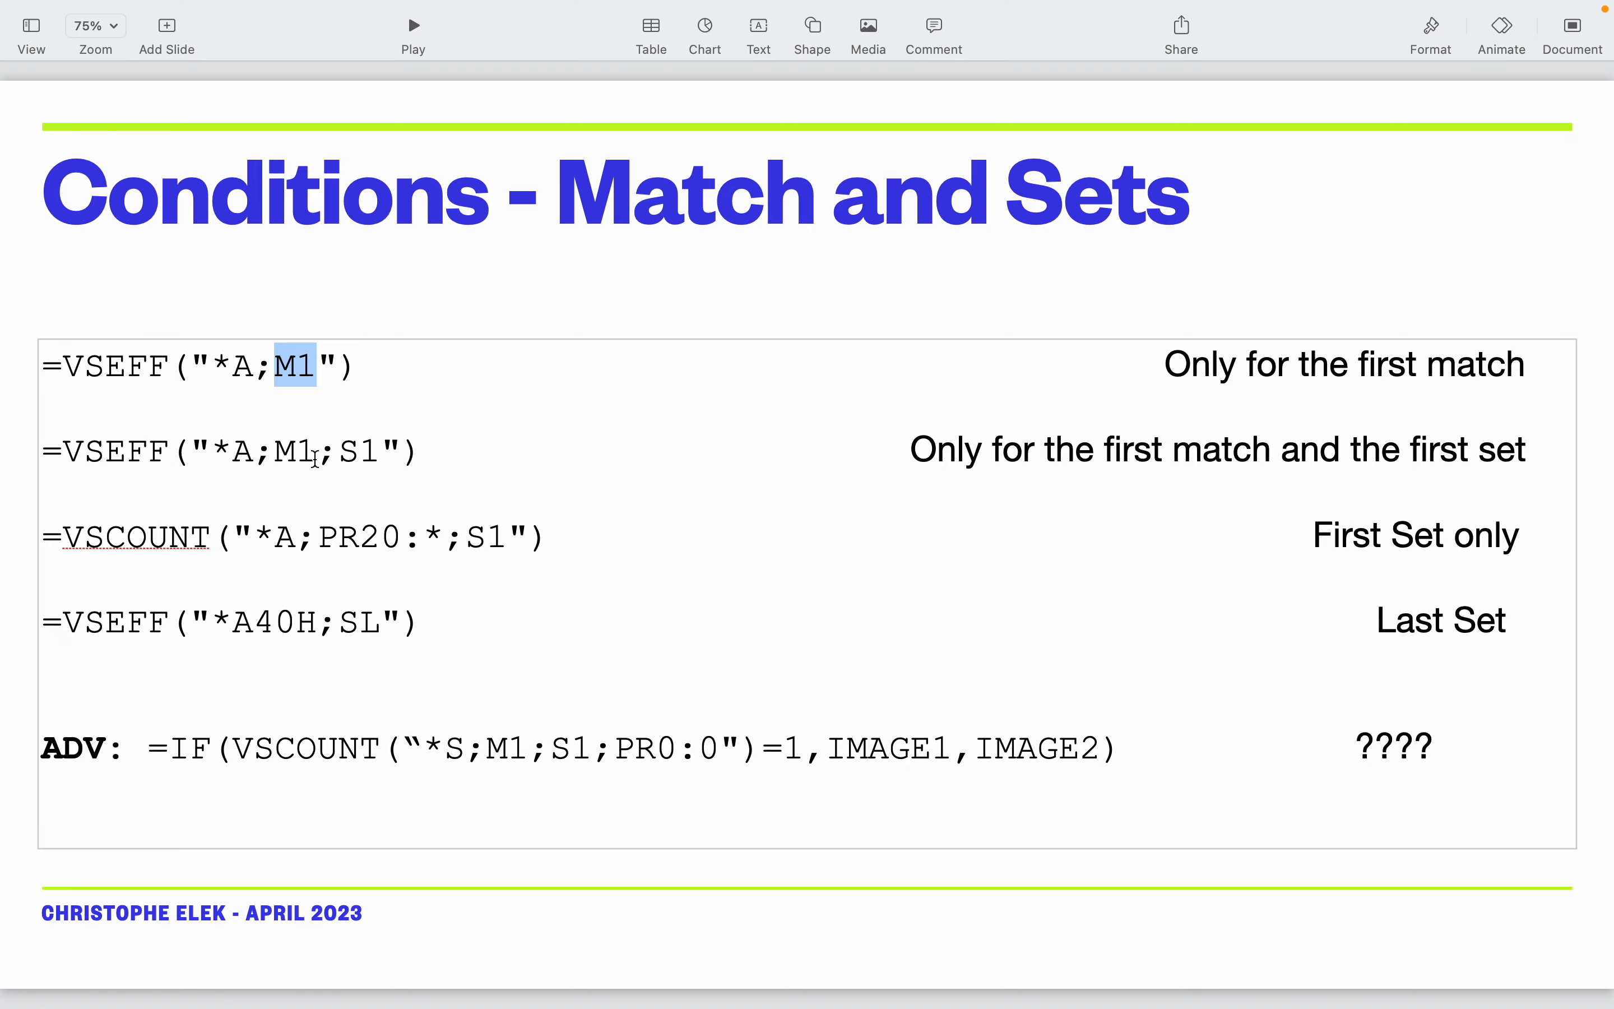
key(ctrl+Right)
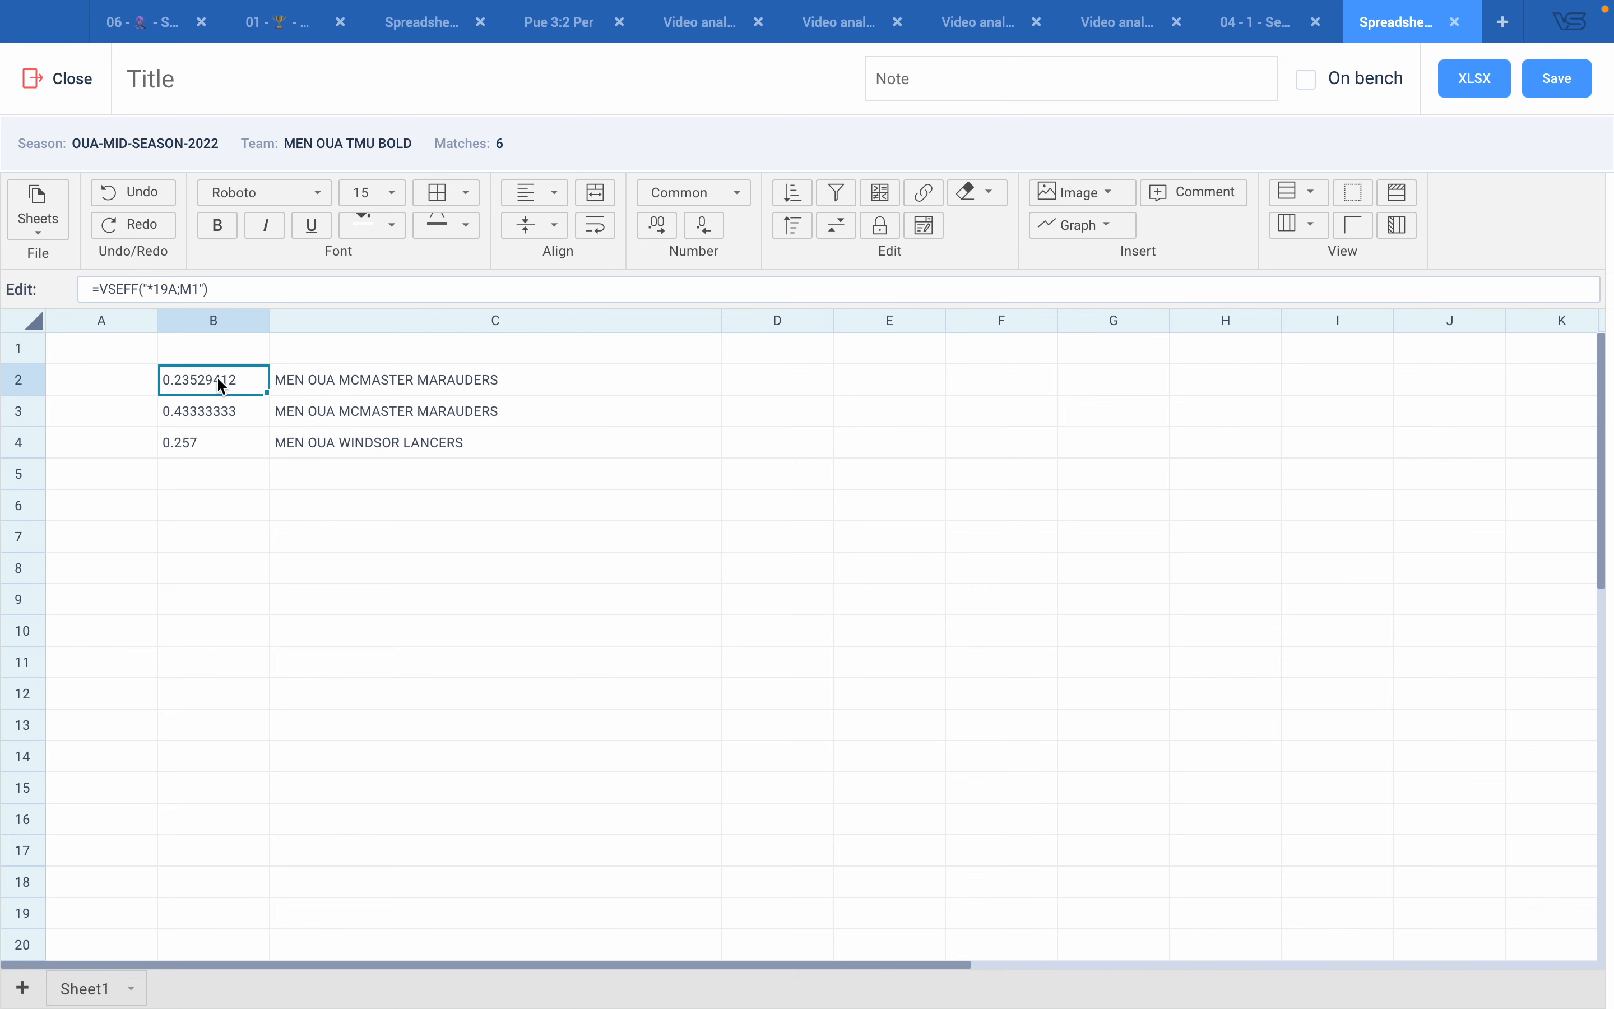
- Copy the B2 formula to D5 and add the first-set condition, making it =VSEFF("*19A;M1;S1")
click(756, 470)
text(0.23529412)
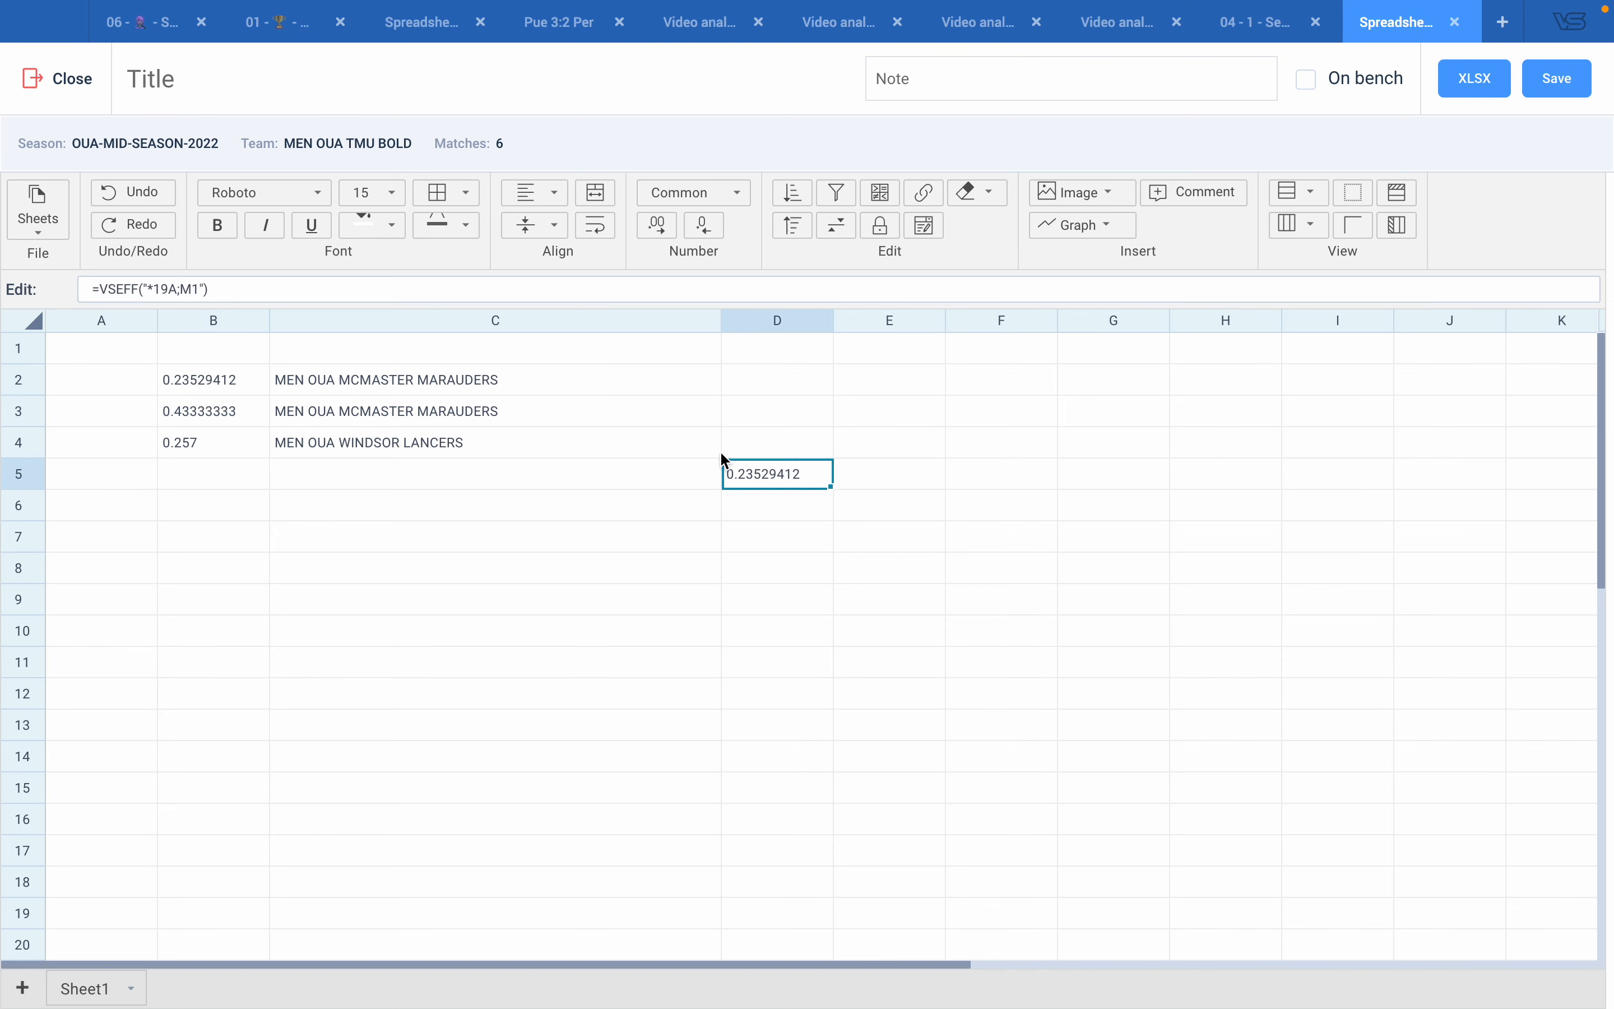
click(202, 288)
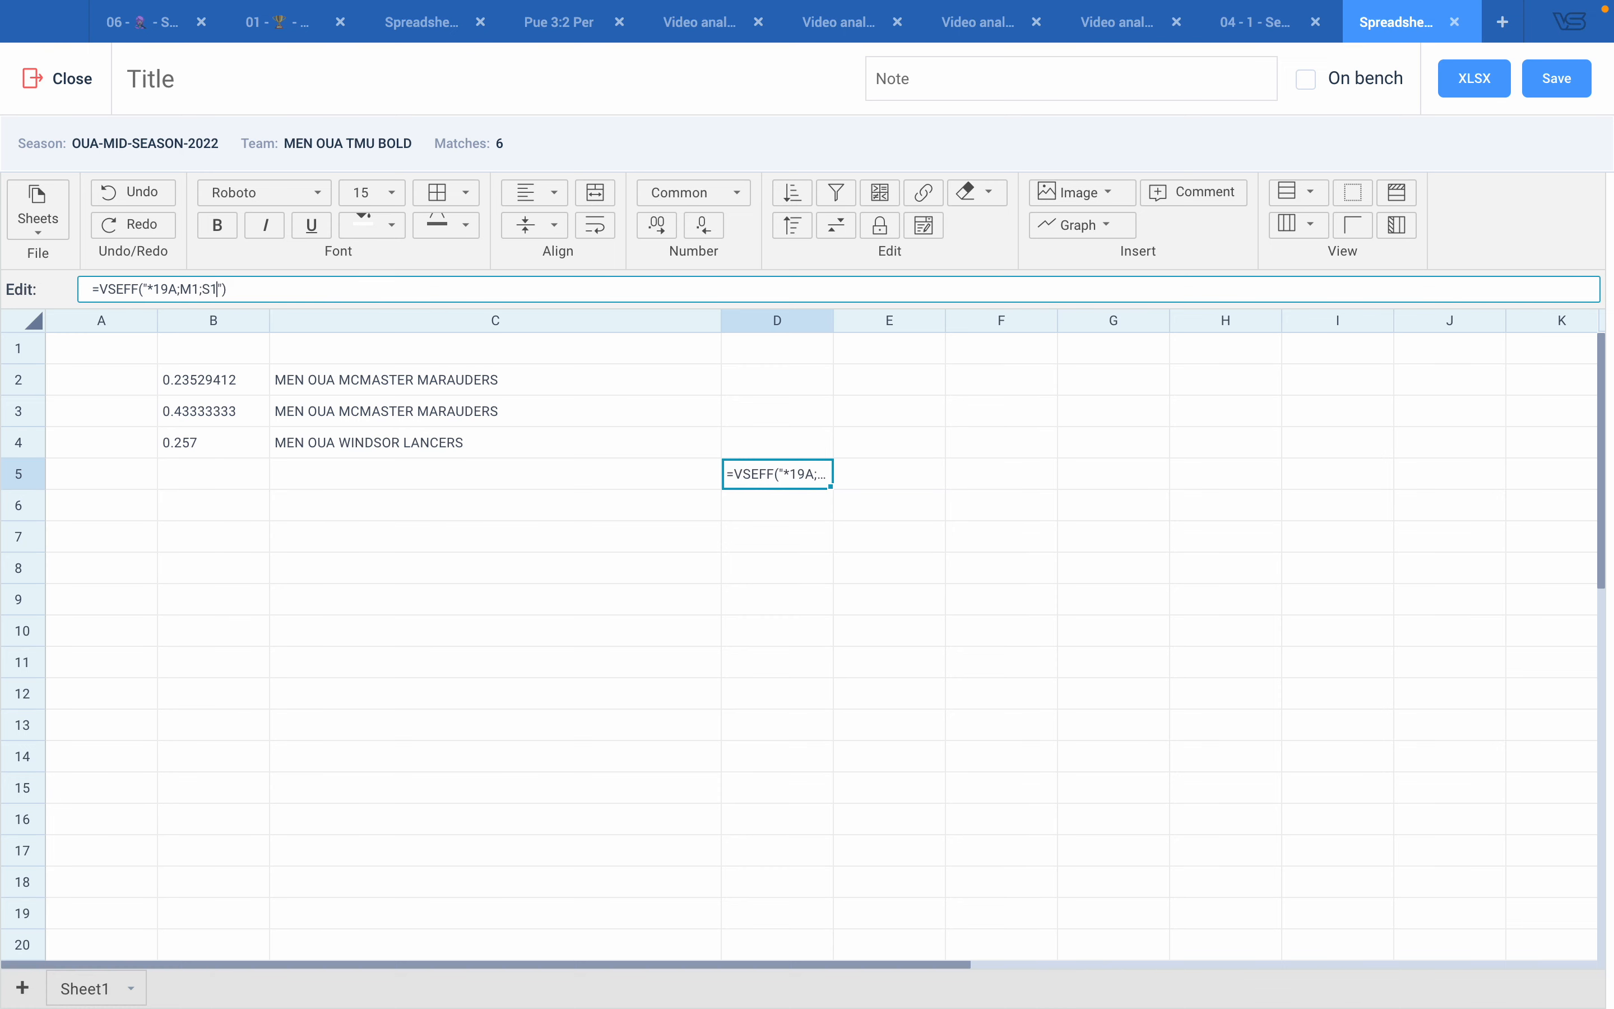
key(Return)
click(740, 468)
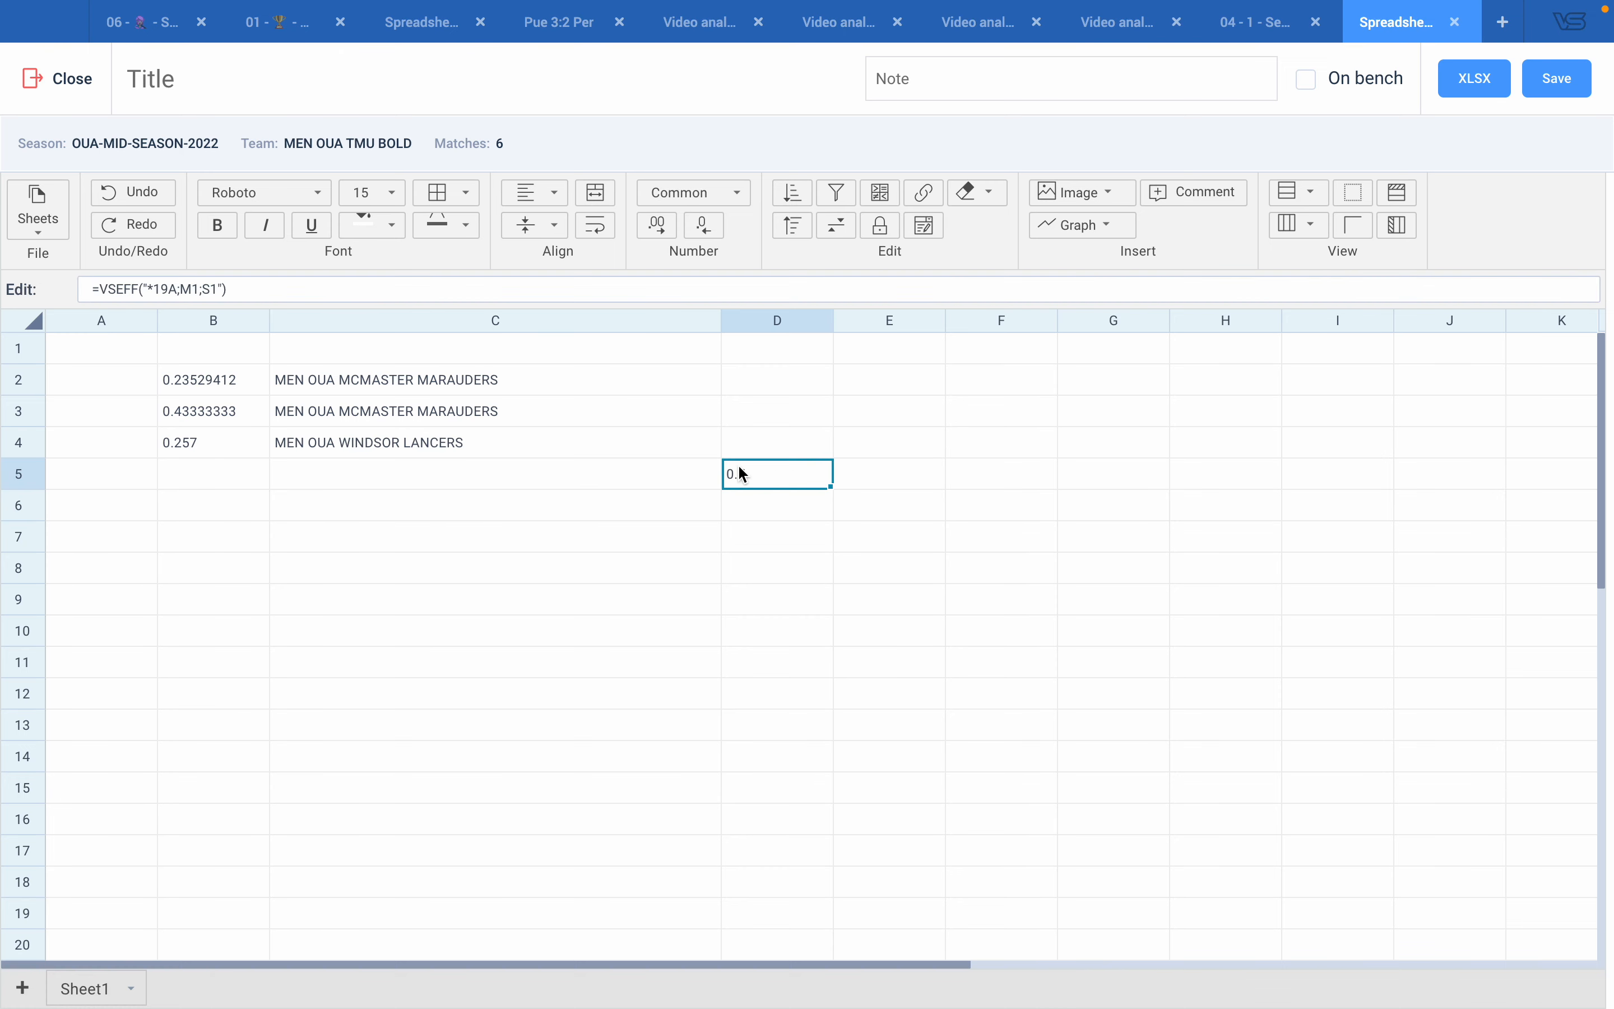
- Paste the first-set efficiency formula into D6 and change its condition to the second set, making it =VSEFF("*19A;M1;S2")
click(748, 512)
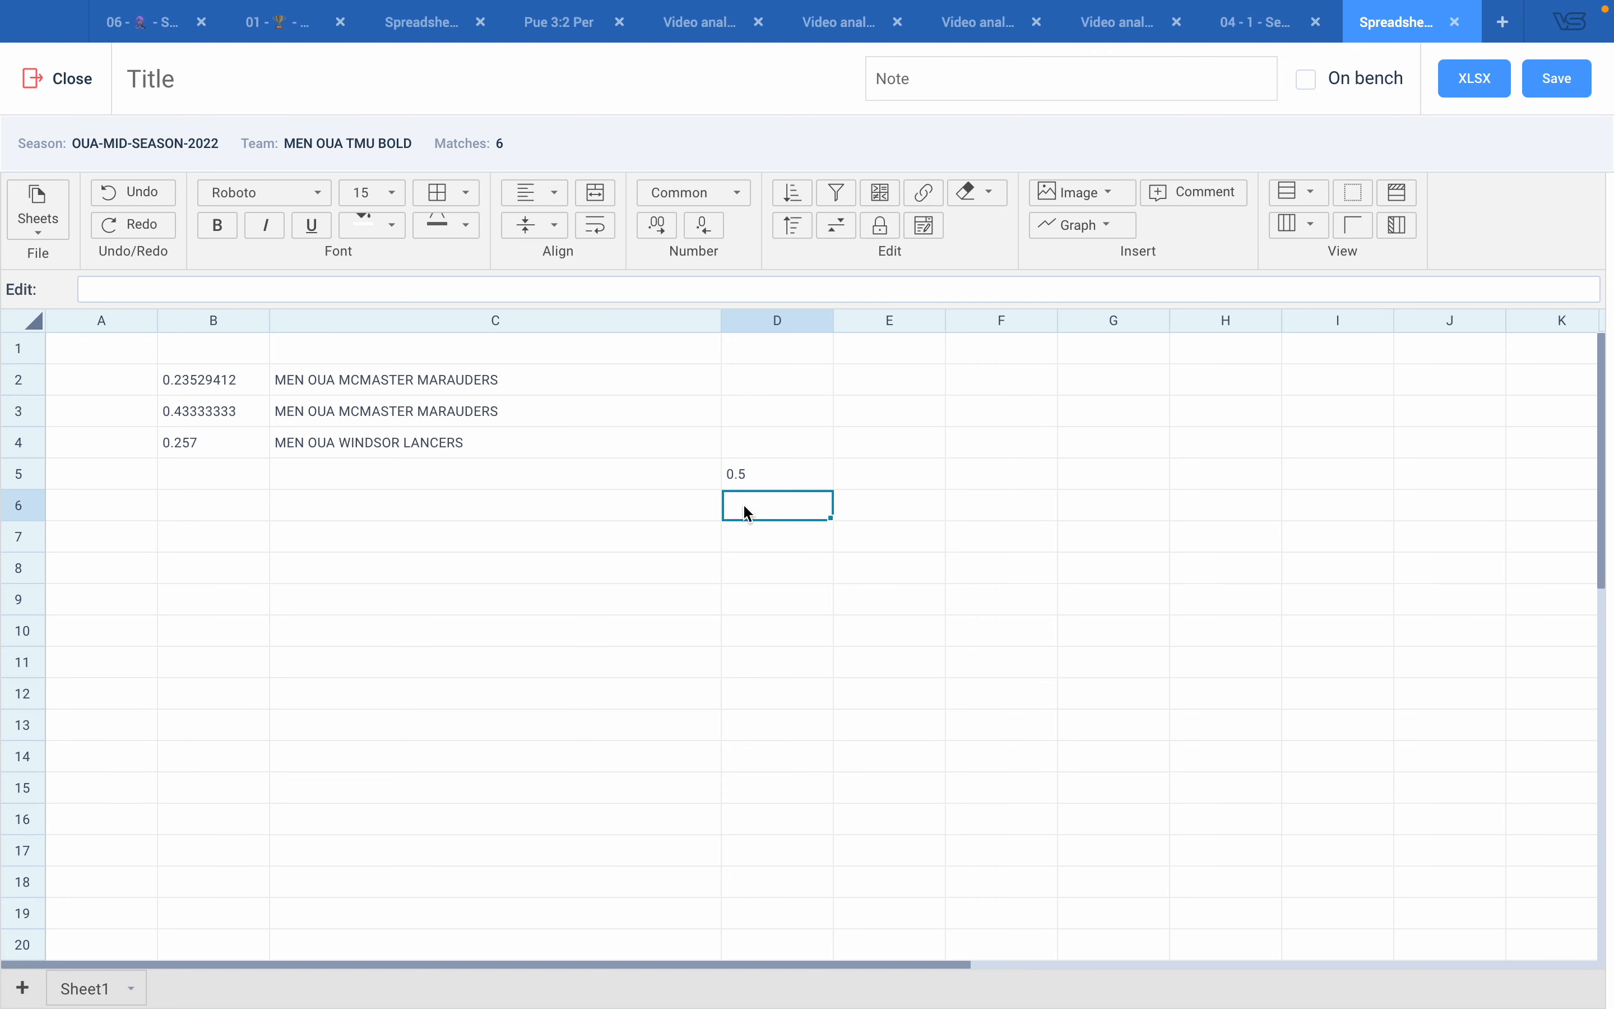
text(=VSEFF("*19A;M1;S1"))
click(218, 292)
key(BackSpace)
text(2)
key(Return)
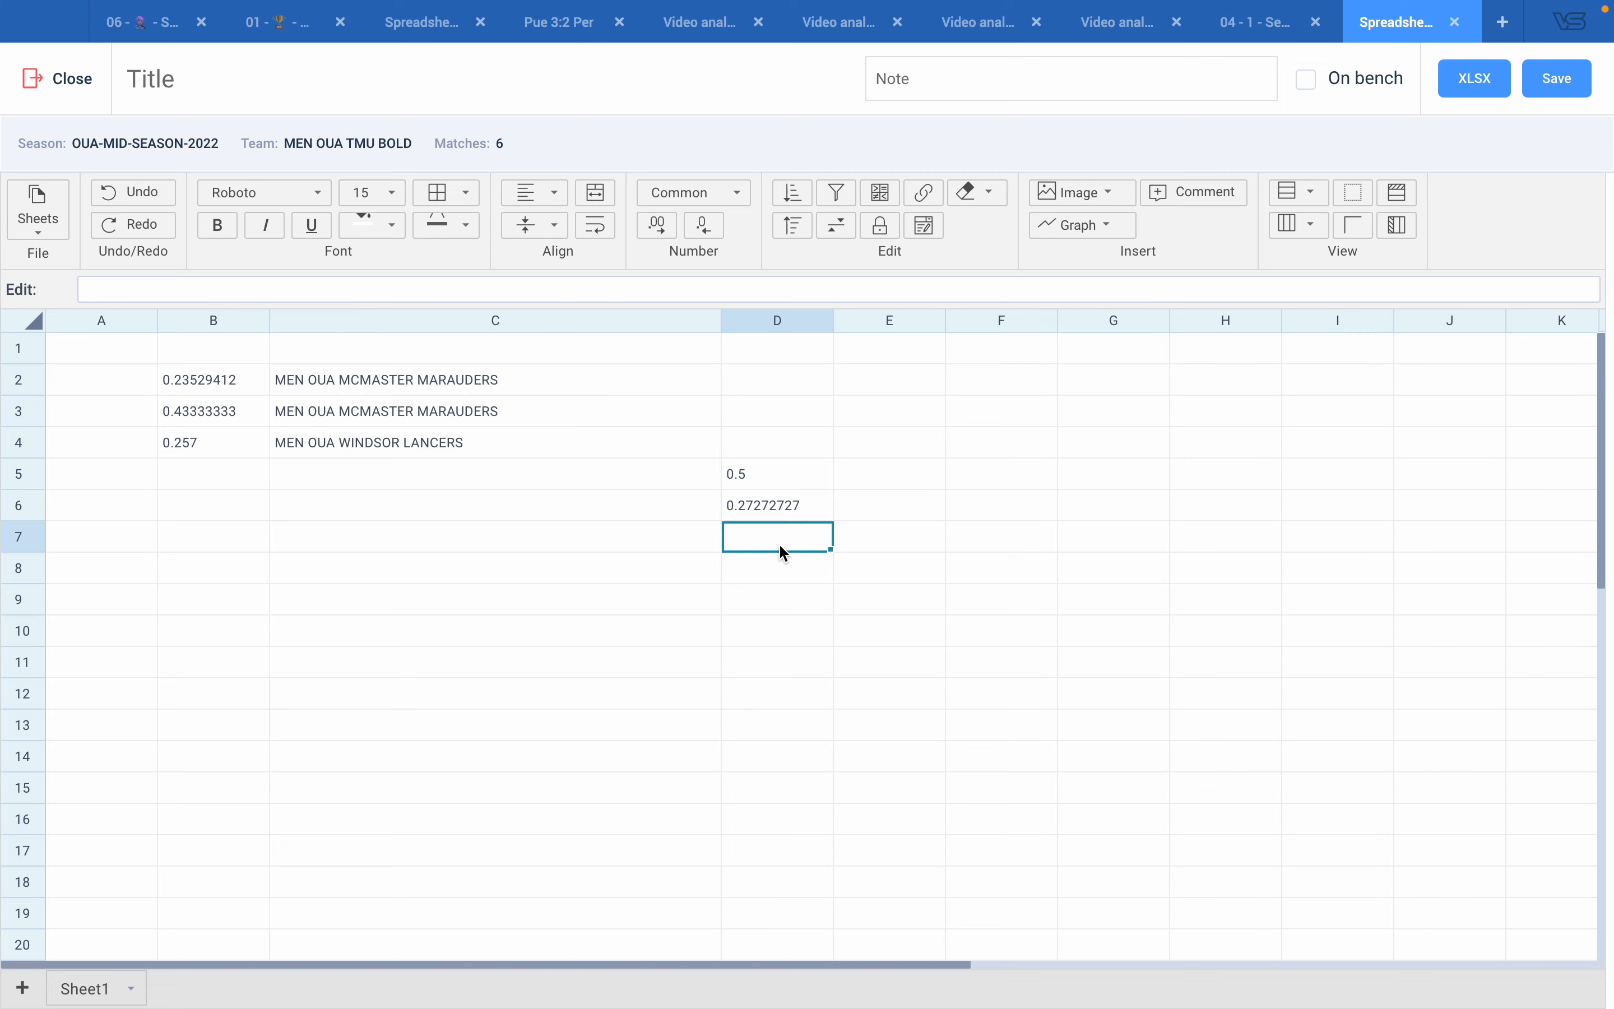
- Paste the first-set formula into D7 and change its condition to the third set, making it =VSEFF("*19A;M1;S3")
text(=VSEFF("*19A;M1;S1"))
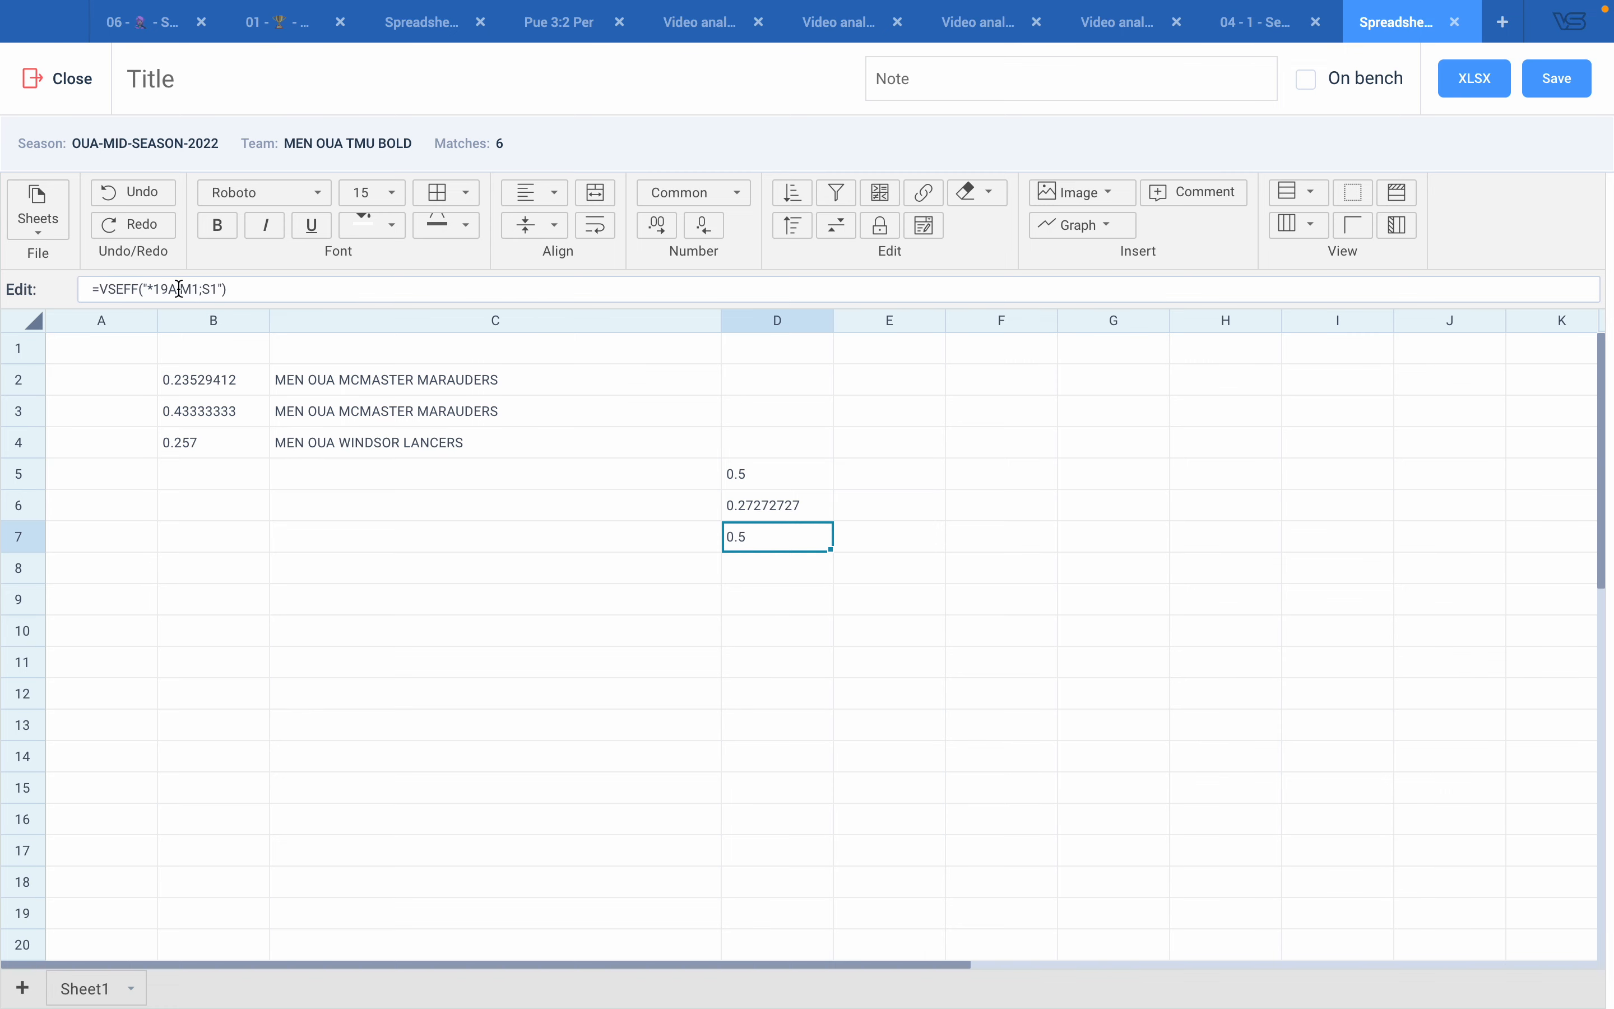
click(219, 291)
key(BackSpace)
text(3)
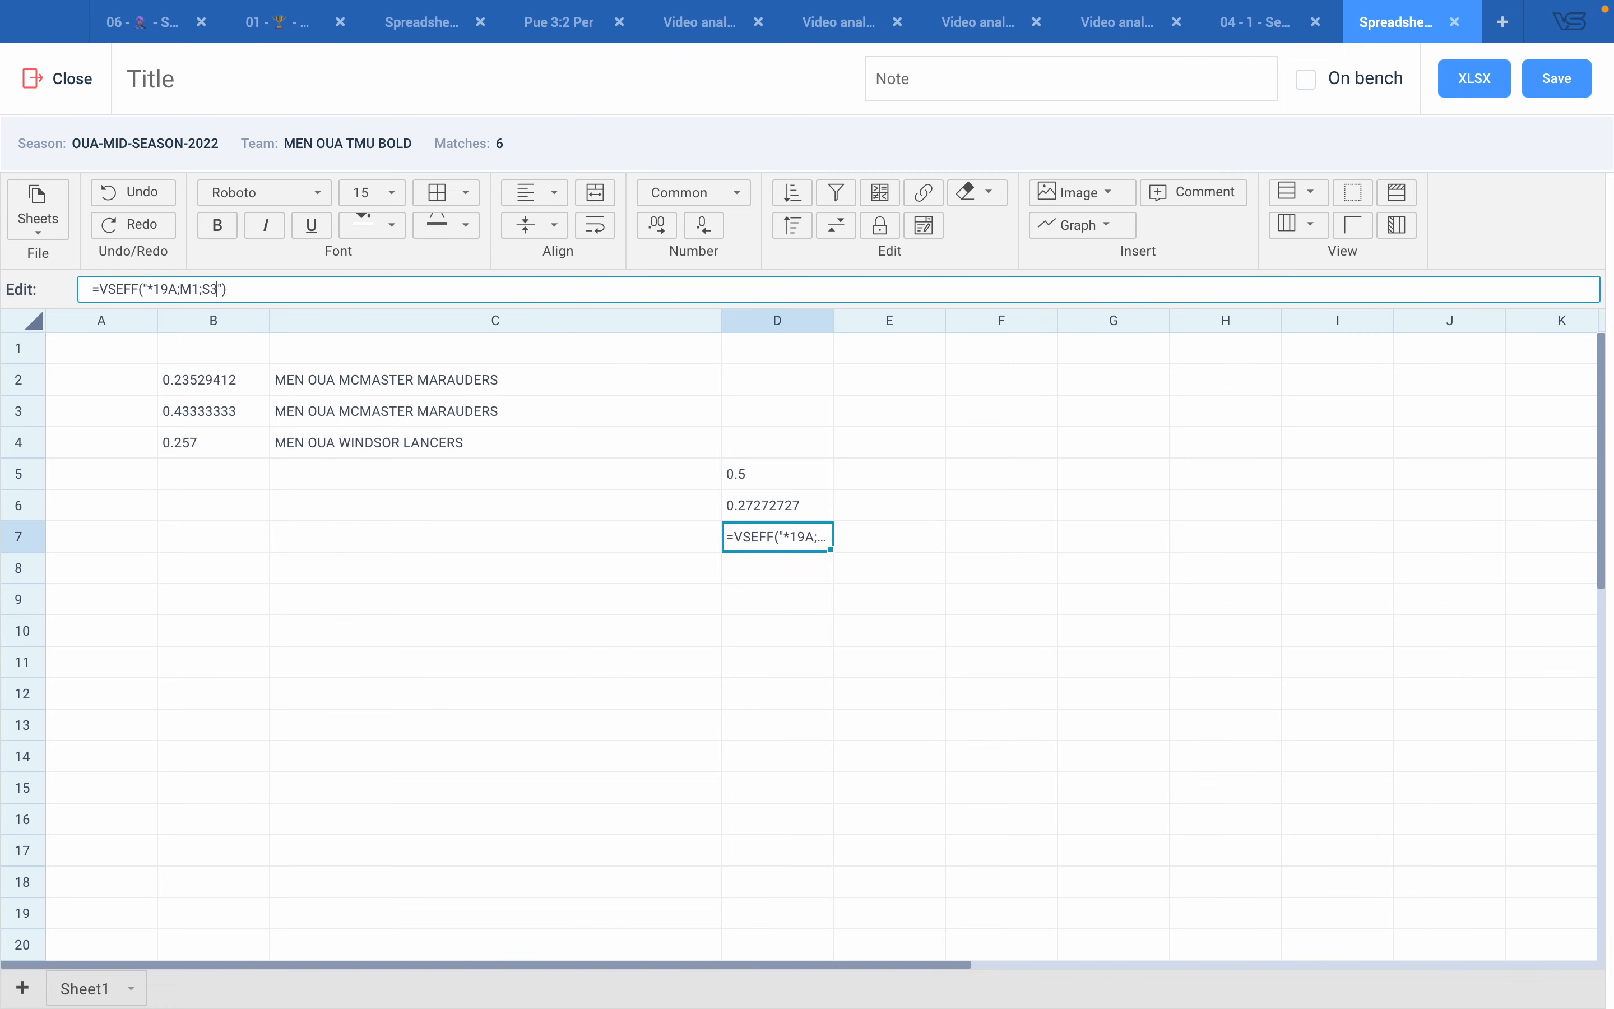
key(Return)
drag(758, 478, 744, 533)
click(658, 232)
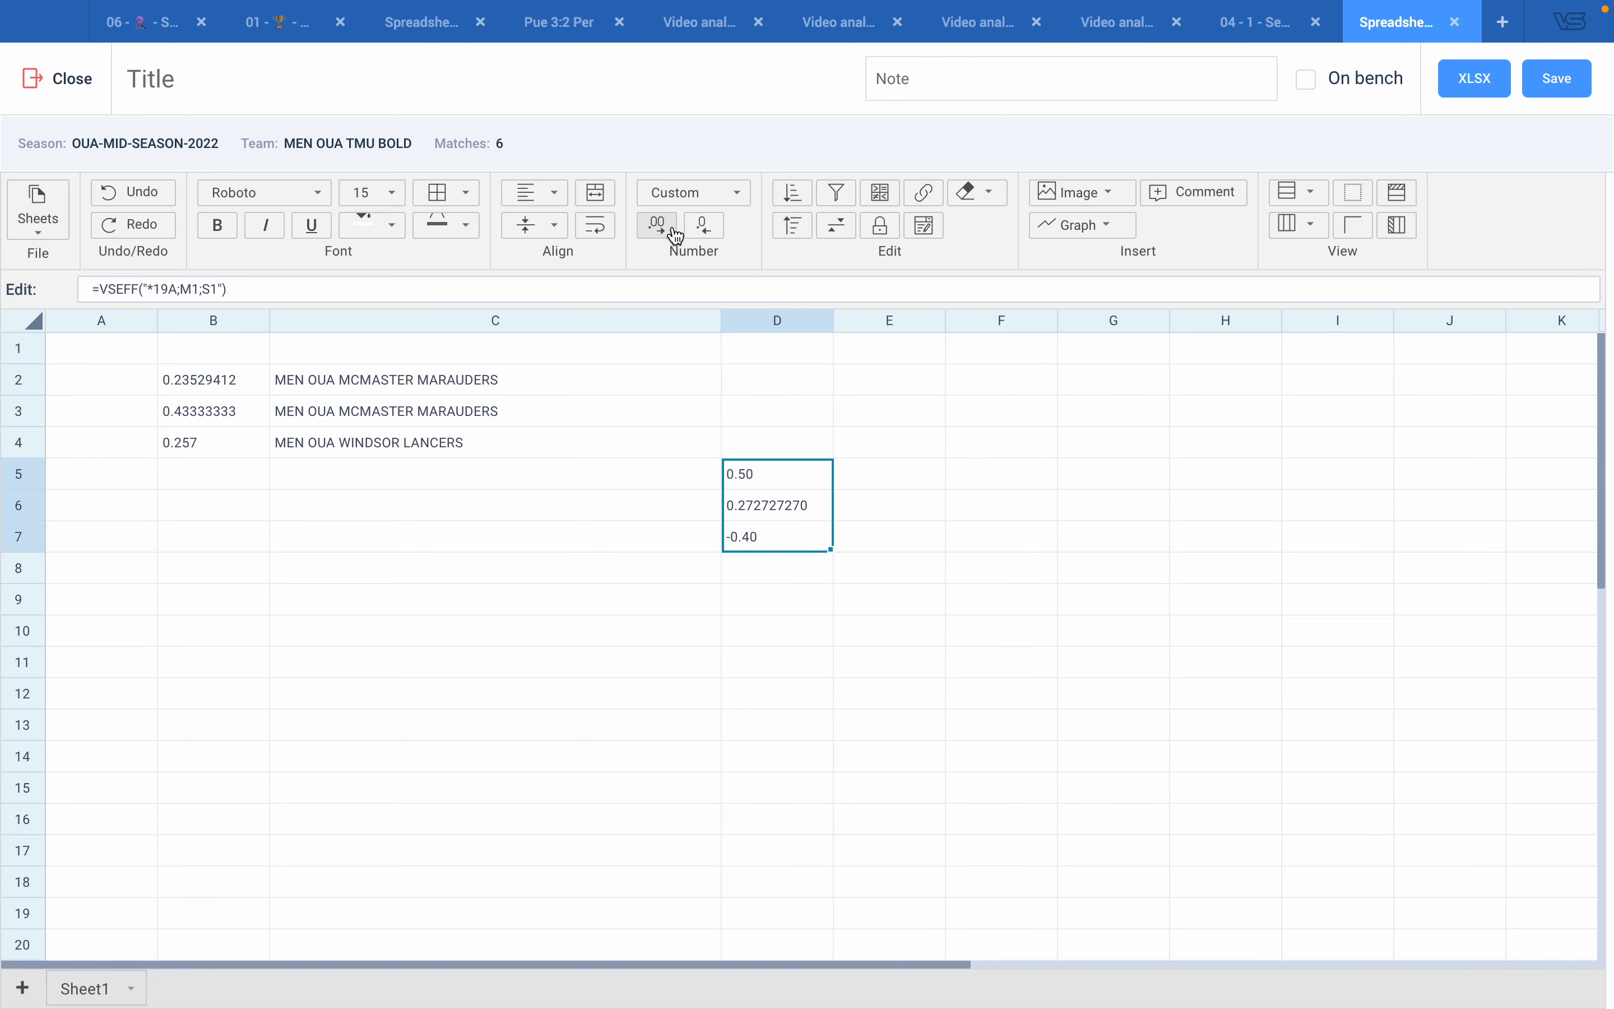
click(703, 227)
click(801, 432)
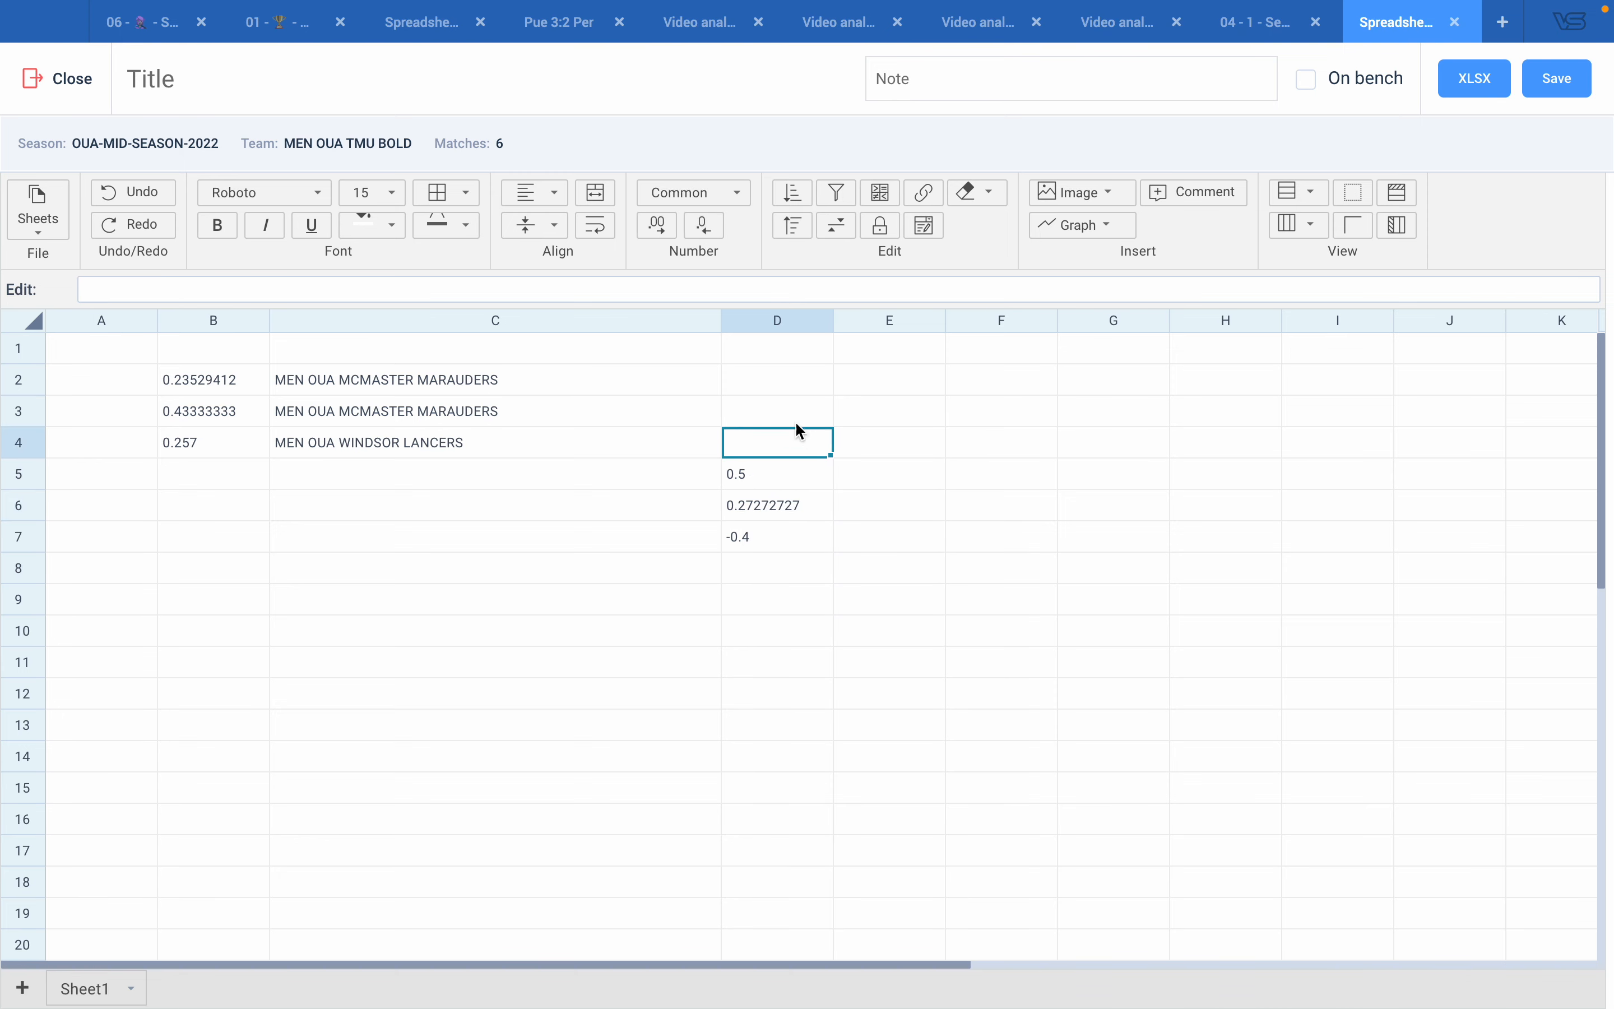
- Increase the decimals of cells D5 and D7 so each shows three decimal places
click(747, 467)
click(670, 233)
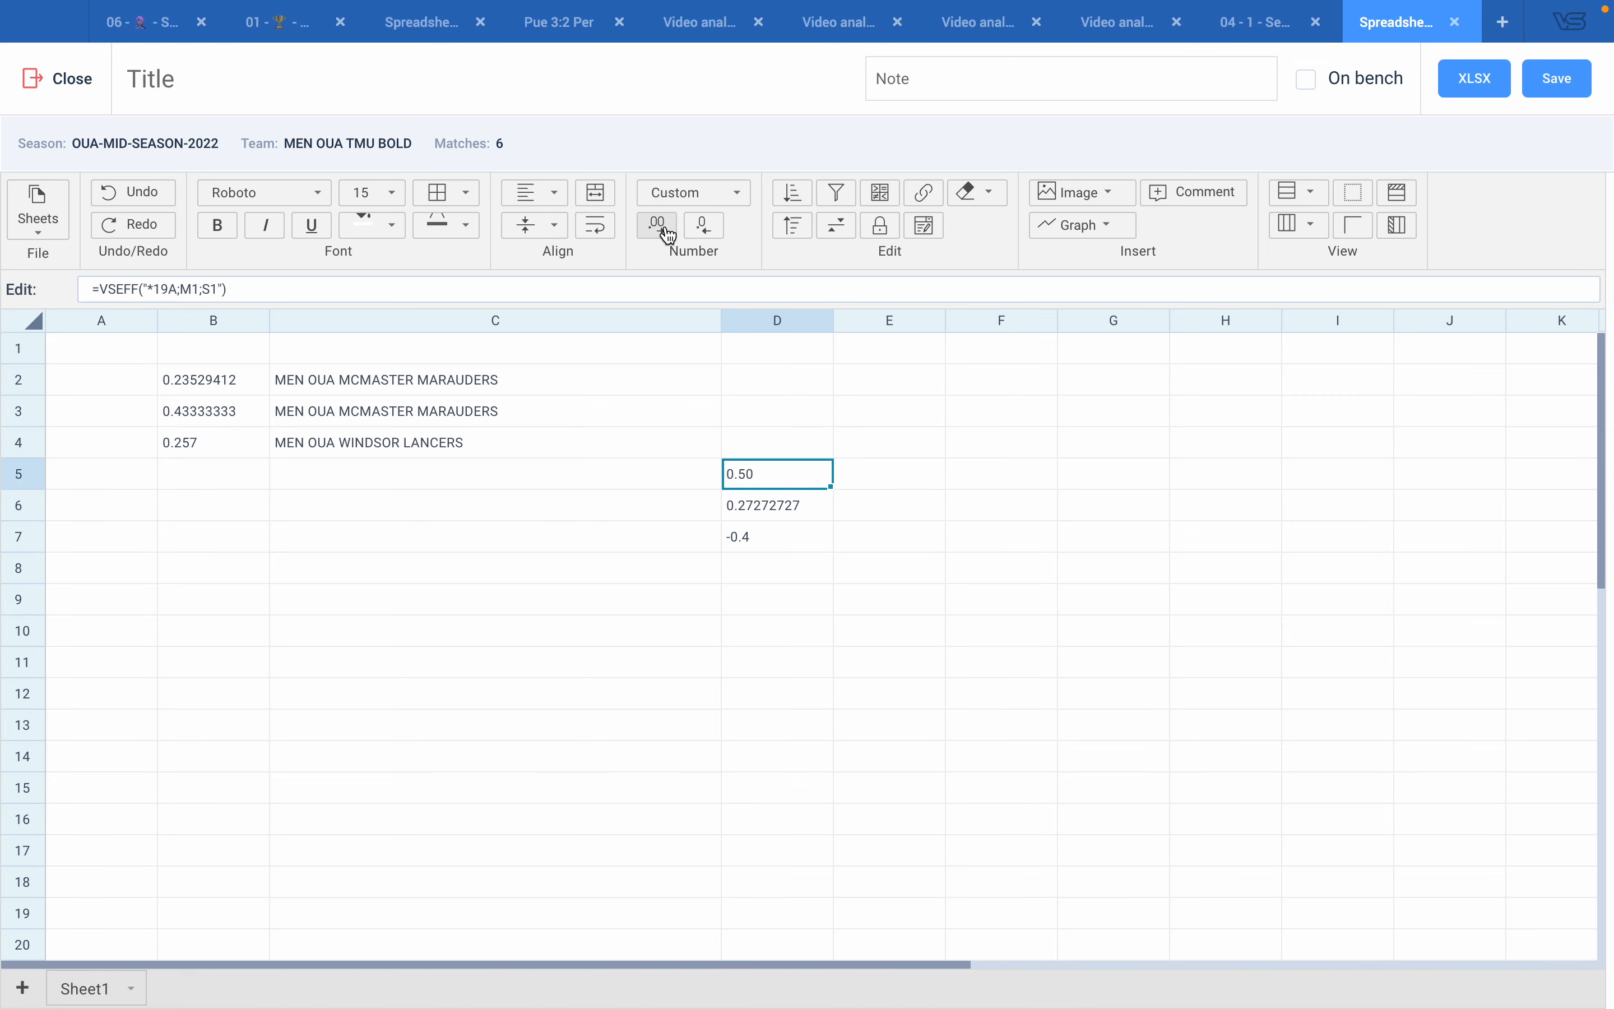
click(756, 544)
click(658, 227)
click(659, 227)
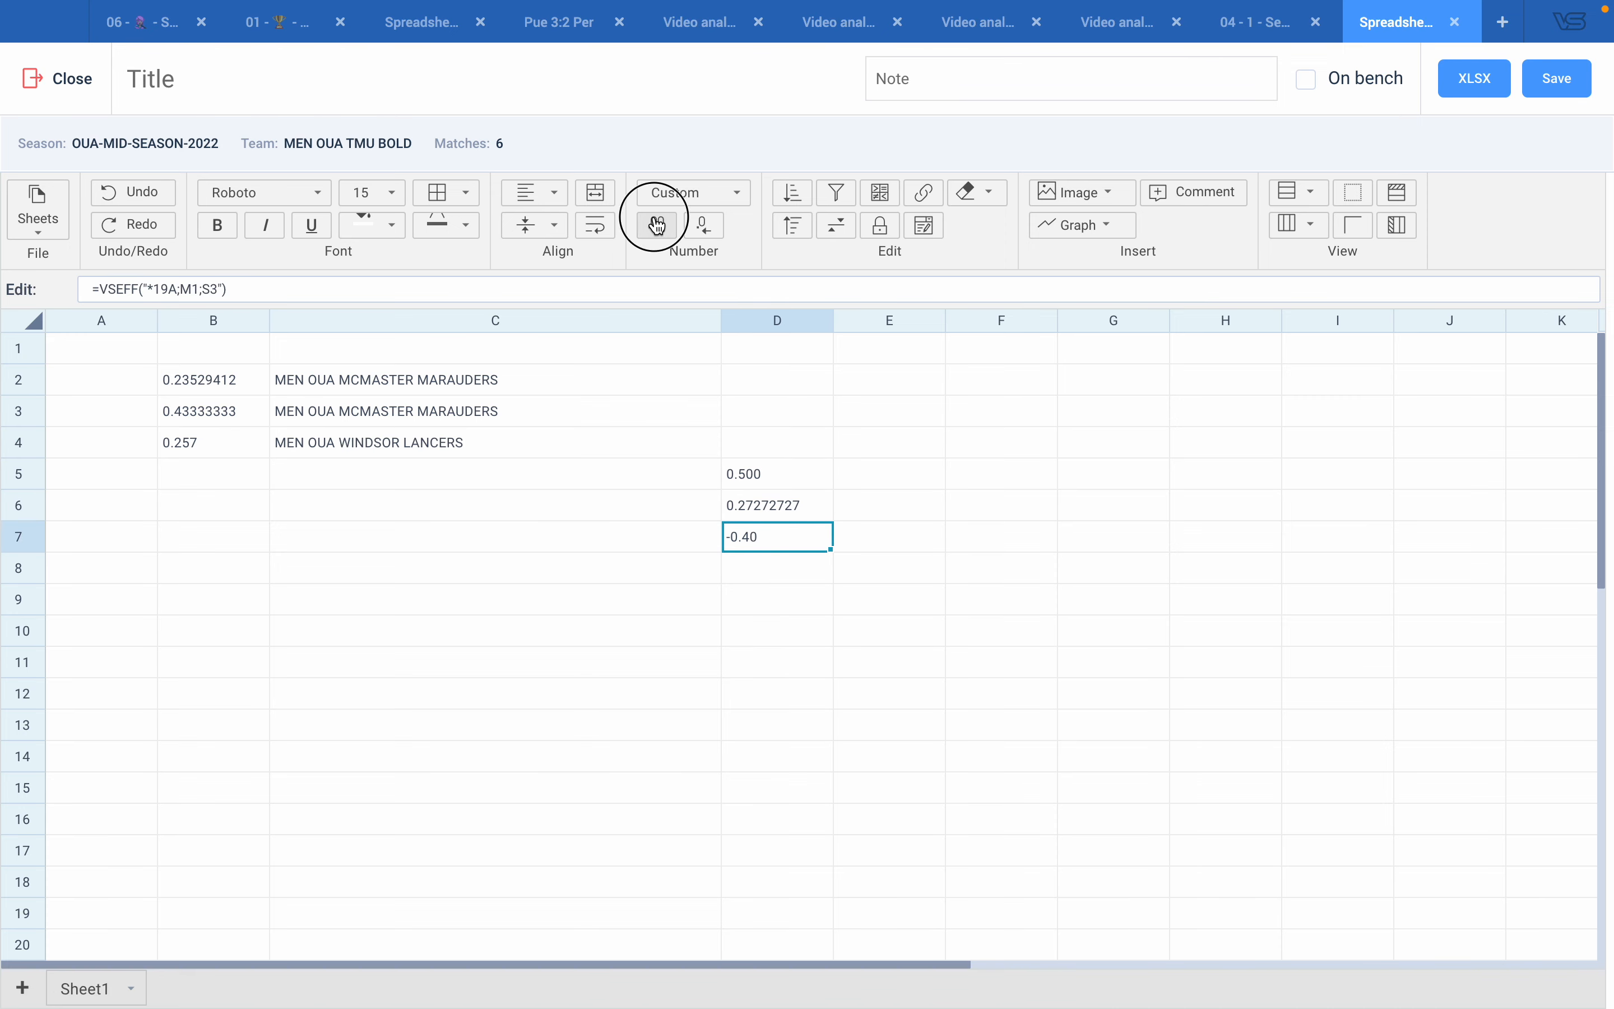
- Review the player 19 per-set efficiency results for match 1 in cells D5, D6 and D7
click(813, 468)
click(754, 533)
click(767, 560)
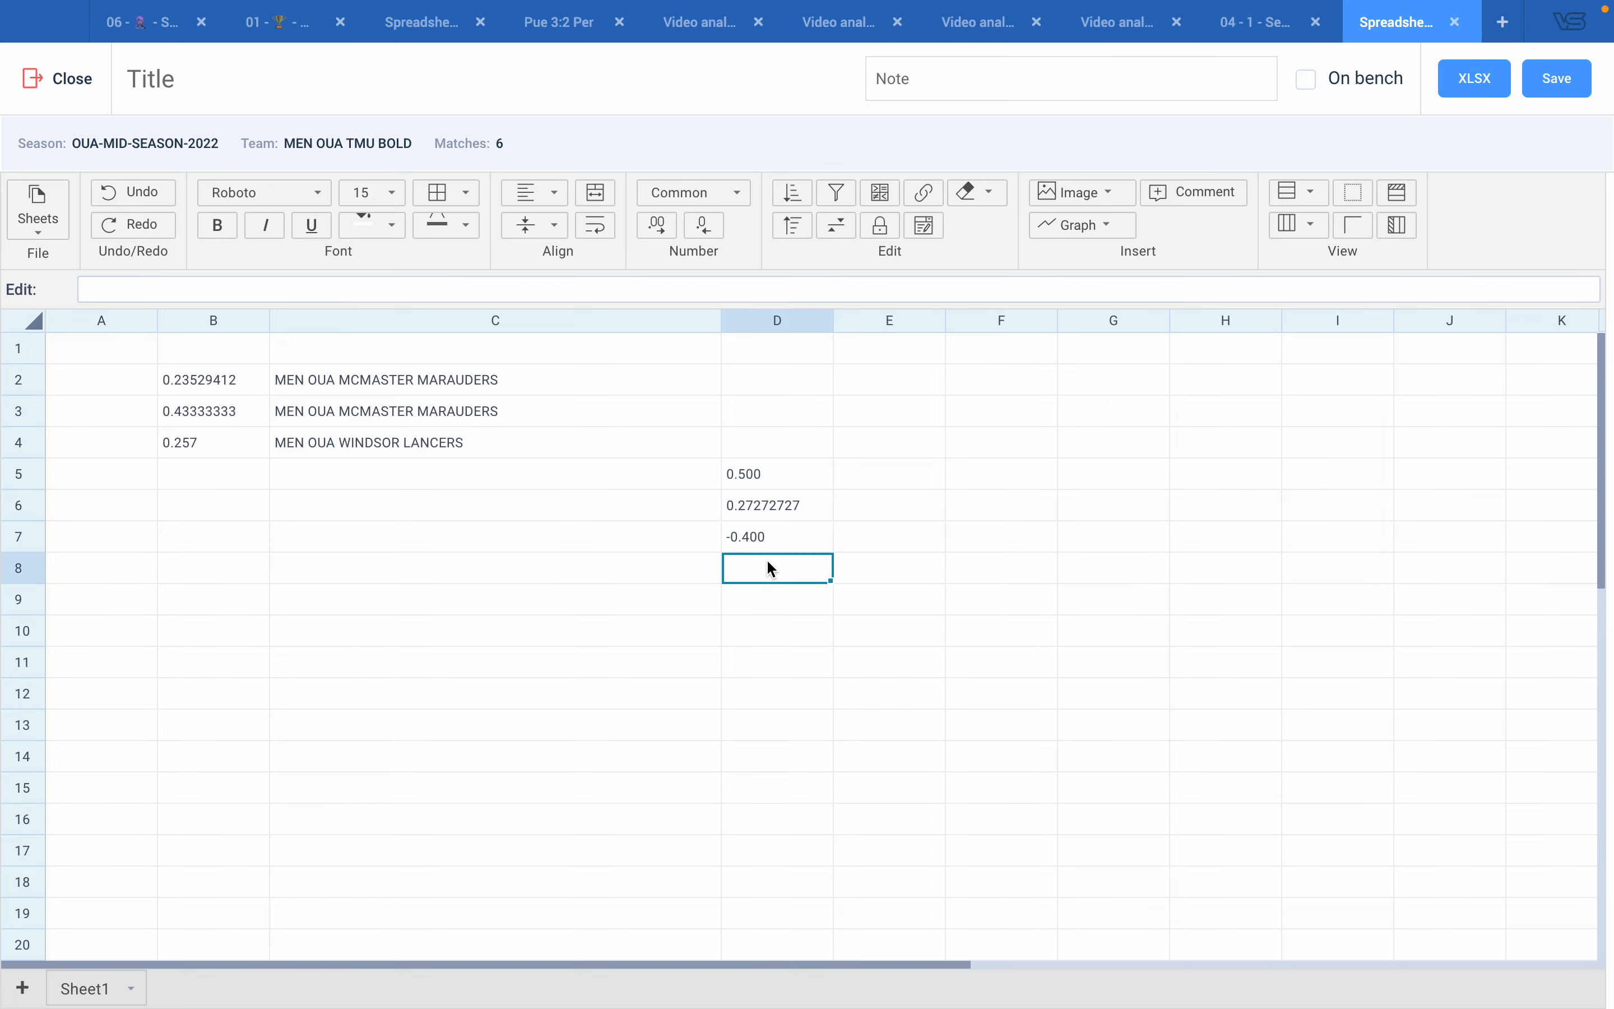
click(754, 537)
click(754, 475)
click(754, 497)
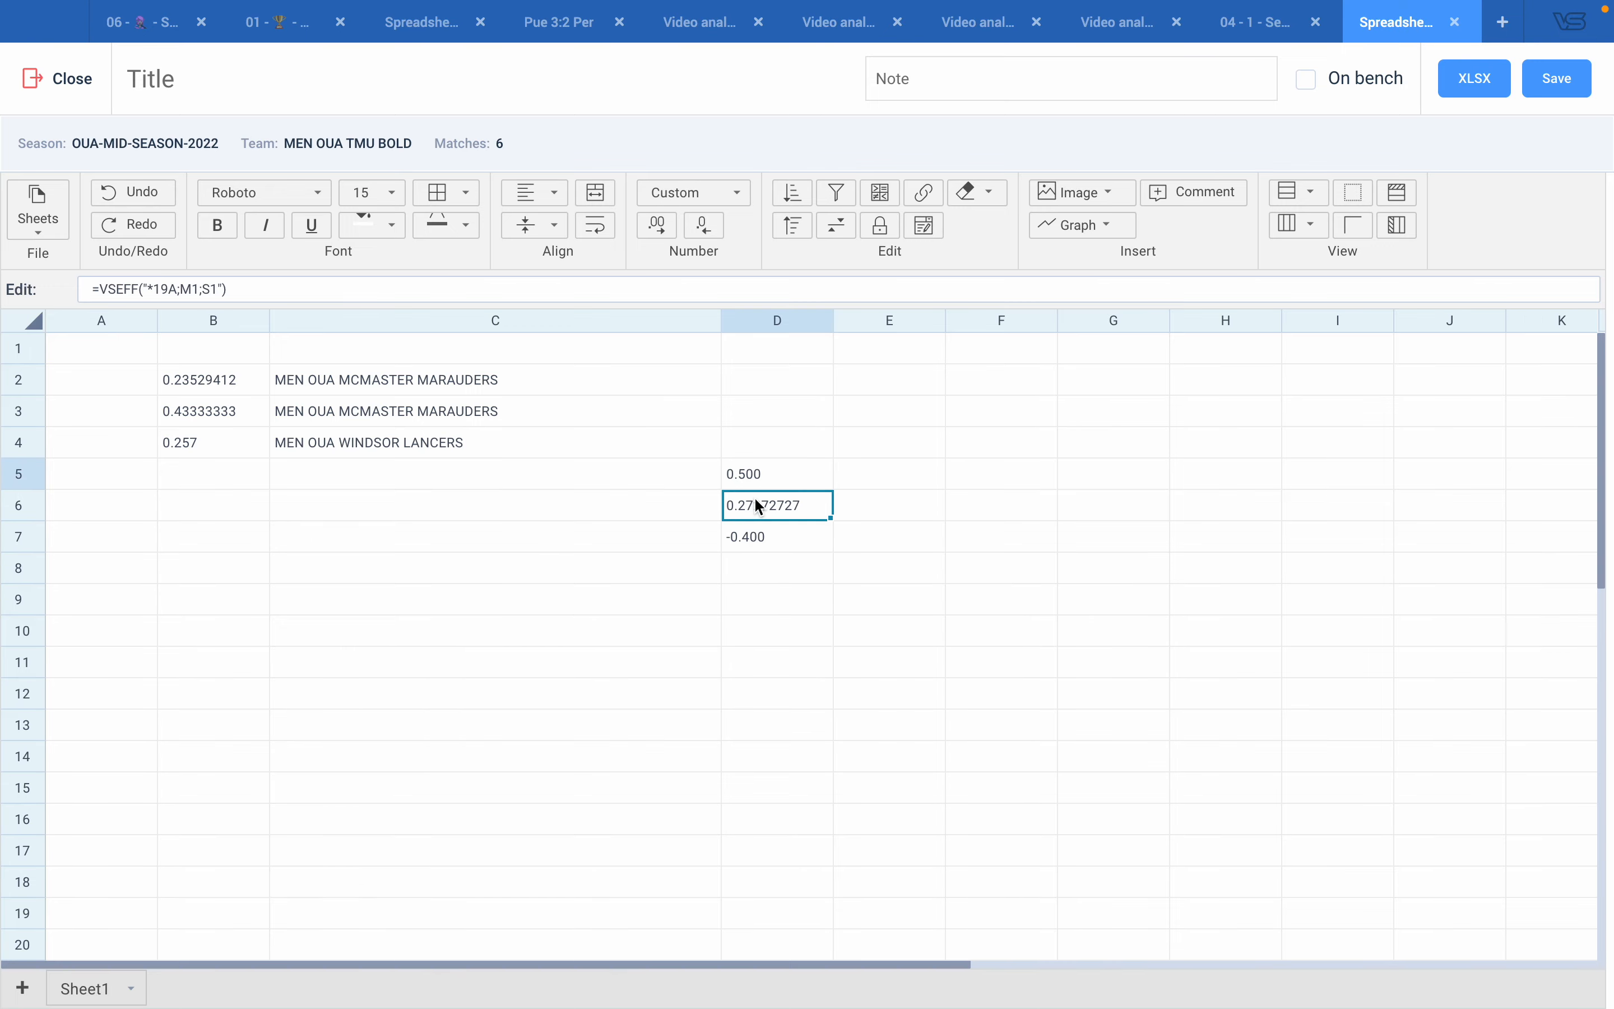